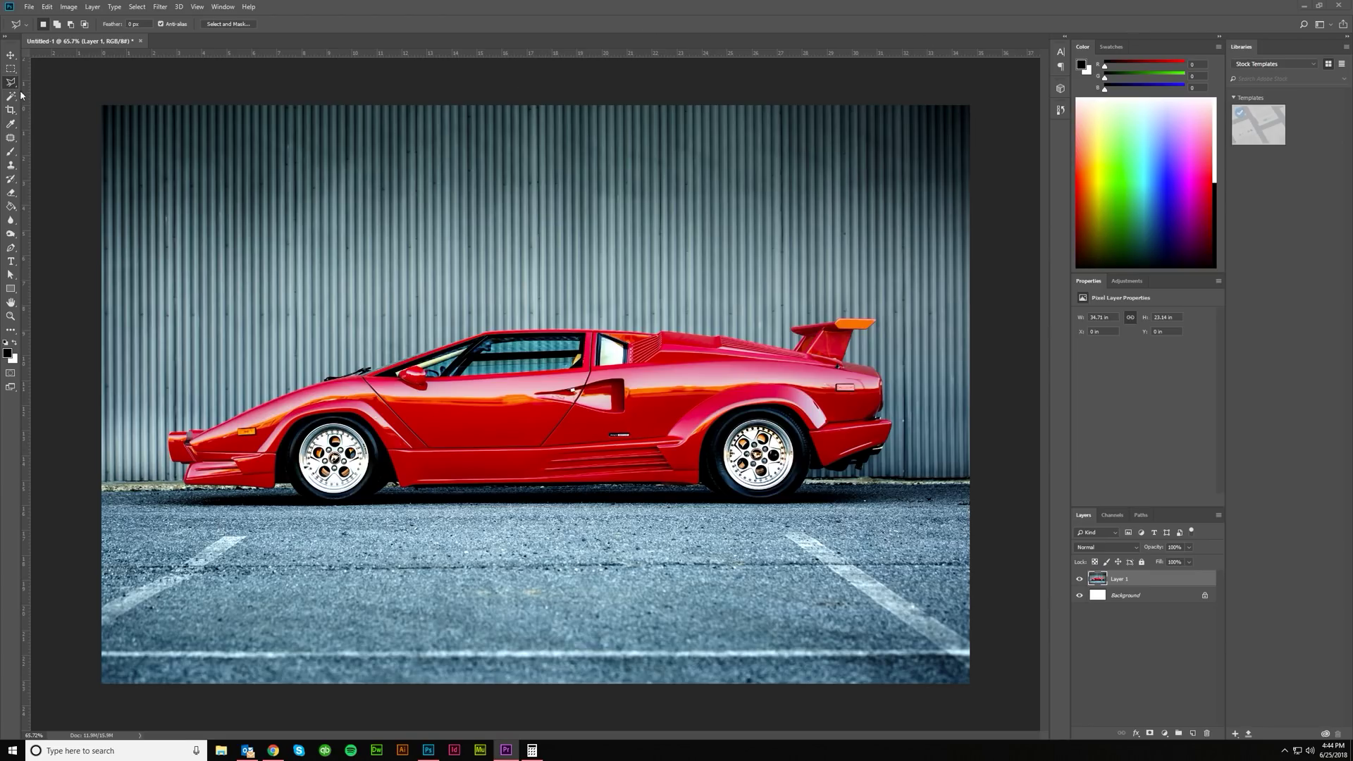
pyautogui.scroll(5, 160, 293)
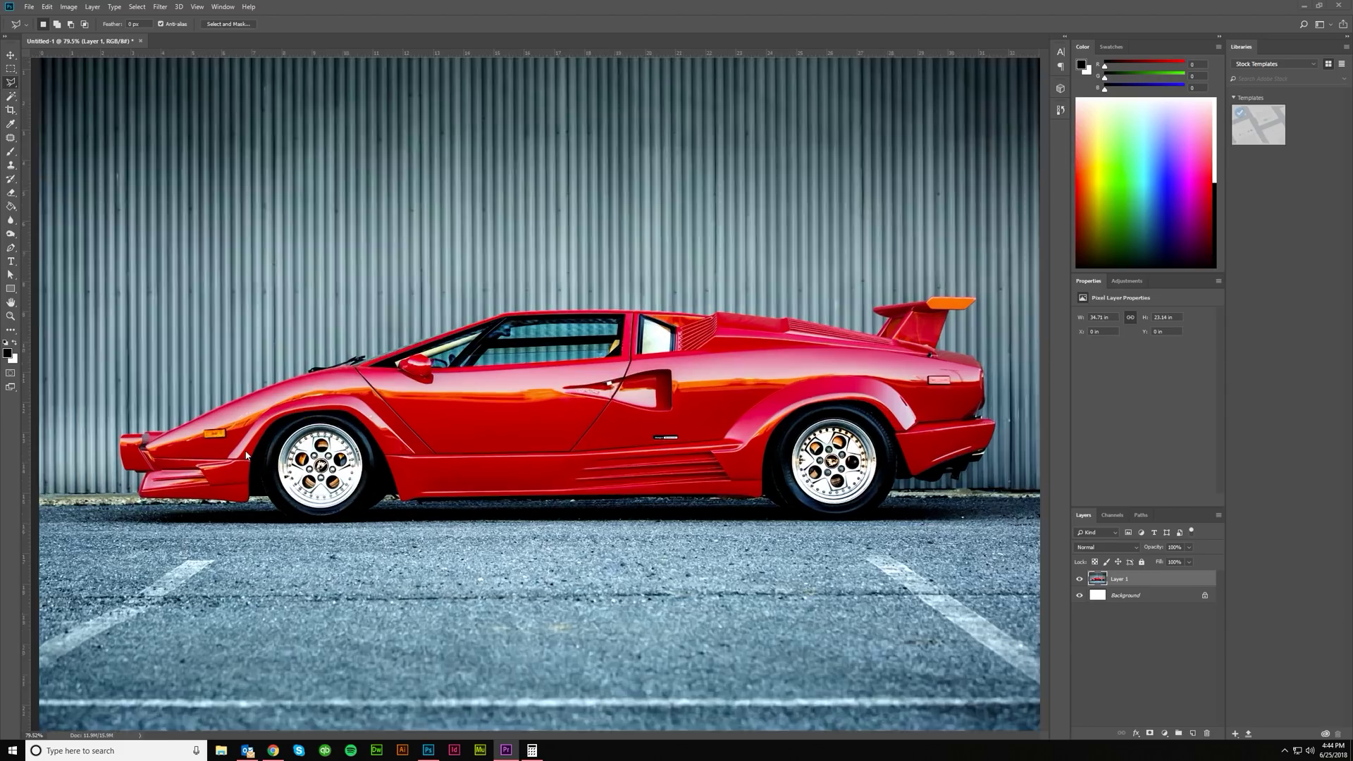
pyautogui.scroll(8, 235, 442)
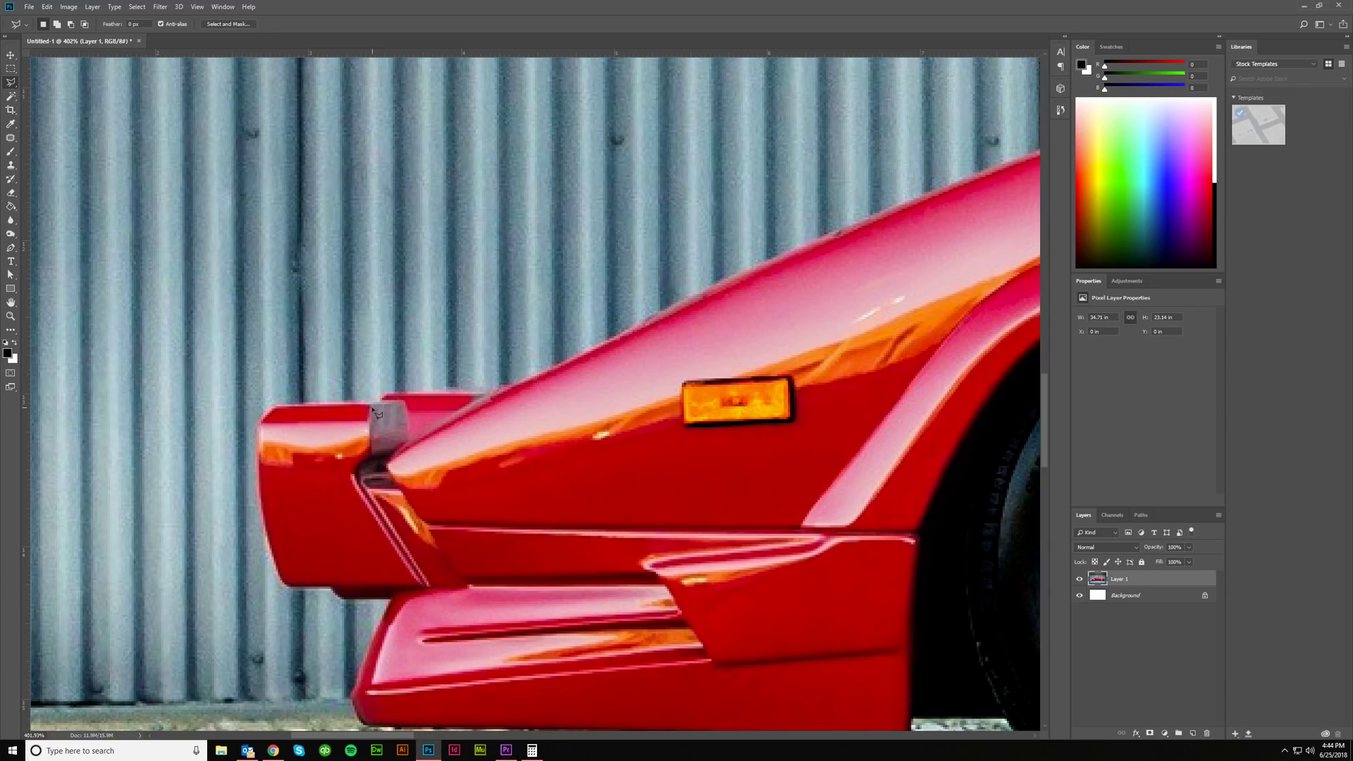
pyautogui.scroll(-3, 372, 410)
pyautogui.scroll(3, 374, 413)
pyautogui.scroll(-2, 377, 416)
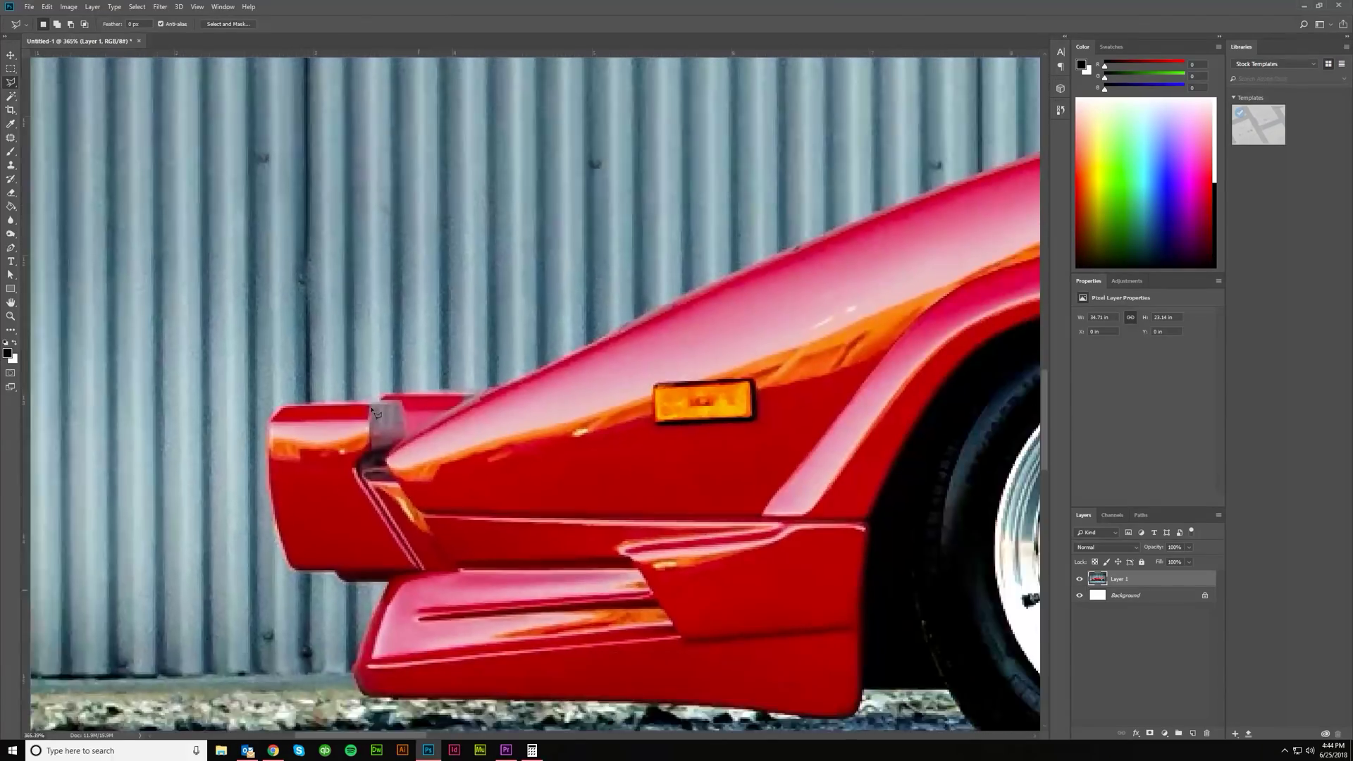
pyautogui.scroll(-2, 379, 420)
pyautogui.scroll(3, 379, 420)
pyautogui.scroll(-1, 378, 421)
pyautogui.scroll(3, 379, 421)
pyautogui.scroll(-4, 379, 420)
pyautogui.scroll(3, 379, 421)
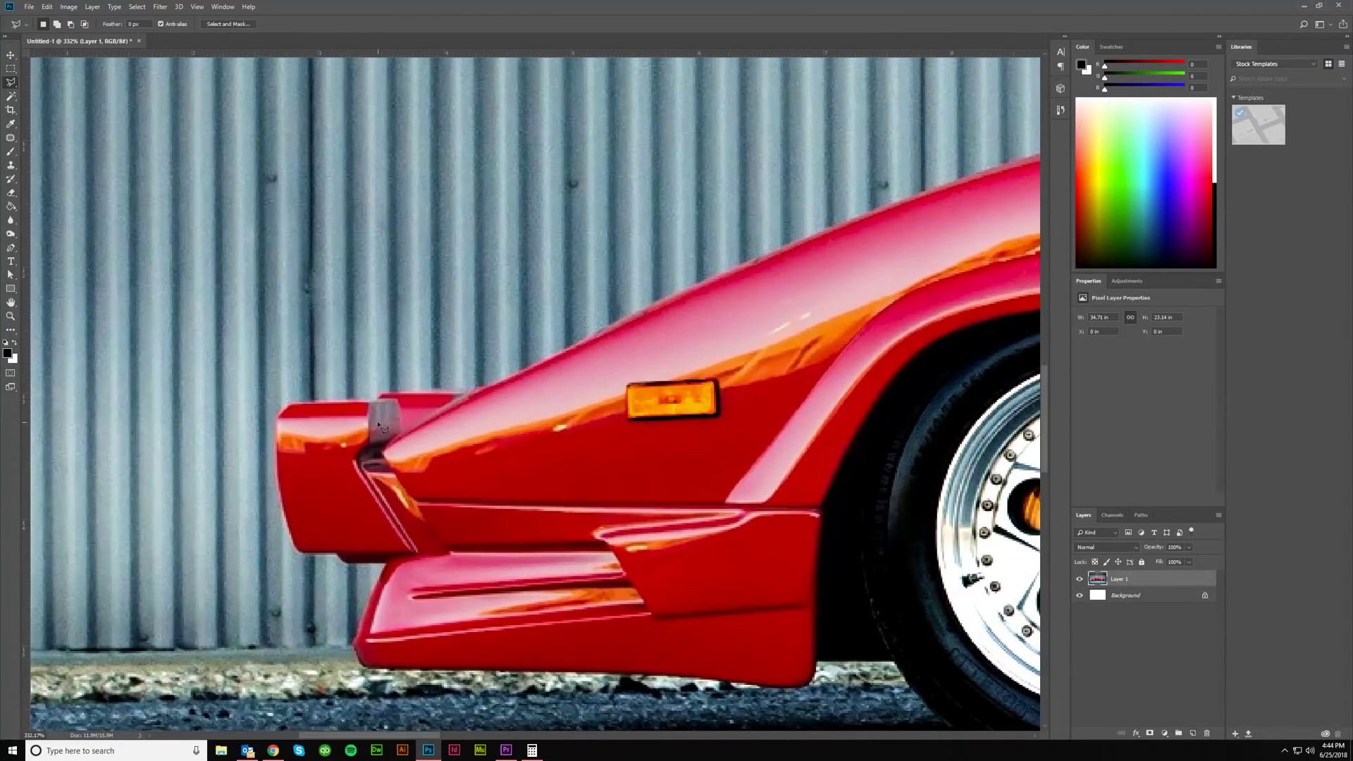
pyautogui.scroll(-2, 373, 430)
pyautogui.scroll(1, 359, 444)
pyautogui.scroll(-1, 345, 458)
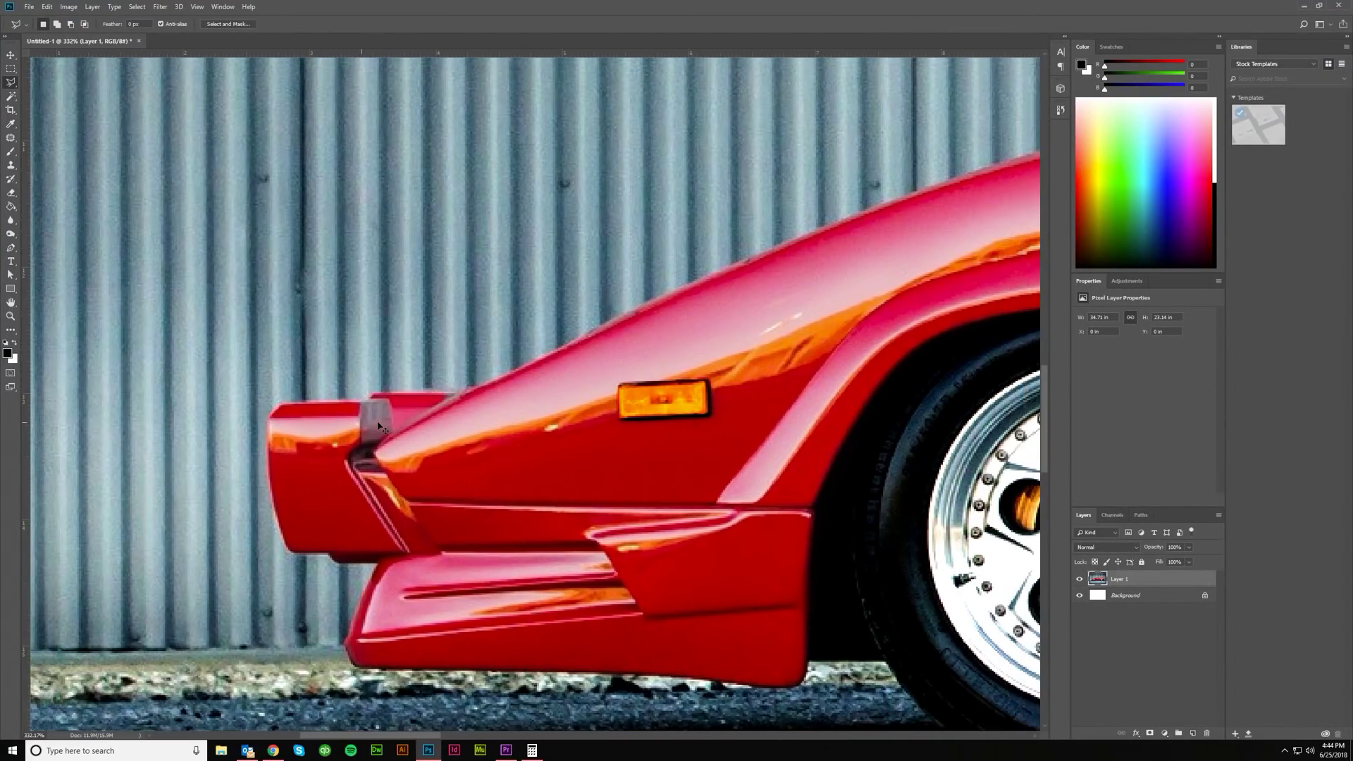
pyautogui.scroll(2, 334, 472)
pyautogui.scroll(2, 333, 473)
pyautogui.scroll(1, 339, 475)
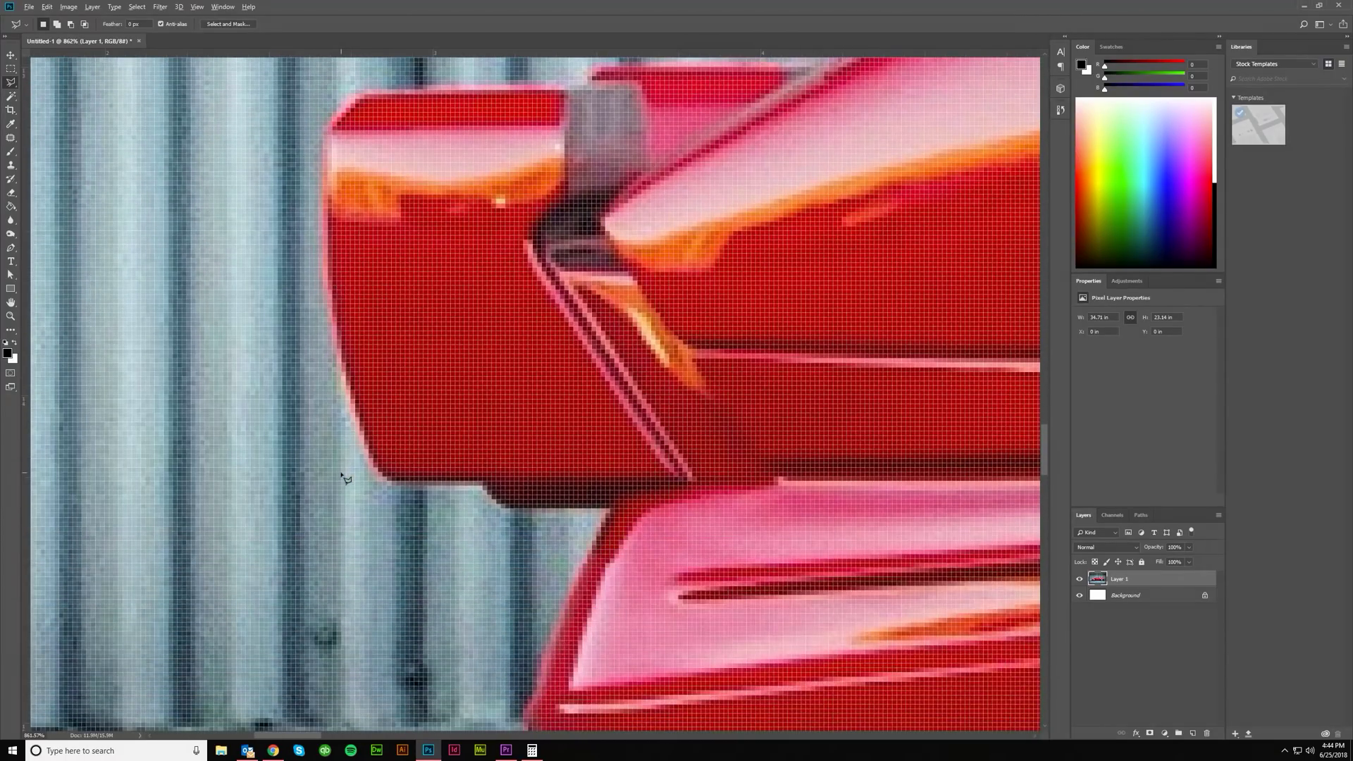
pyautogui.scroll(-2, 345, 478)
pyautogui.scroll(3, 348, 476)
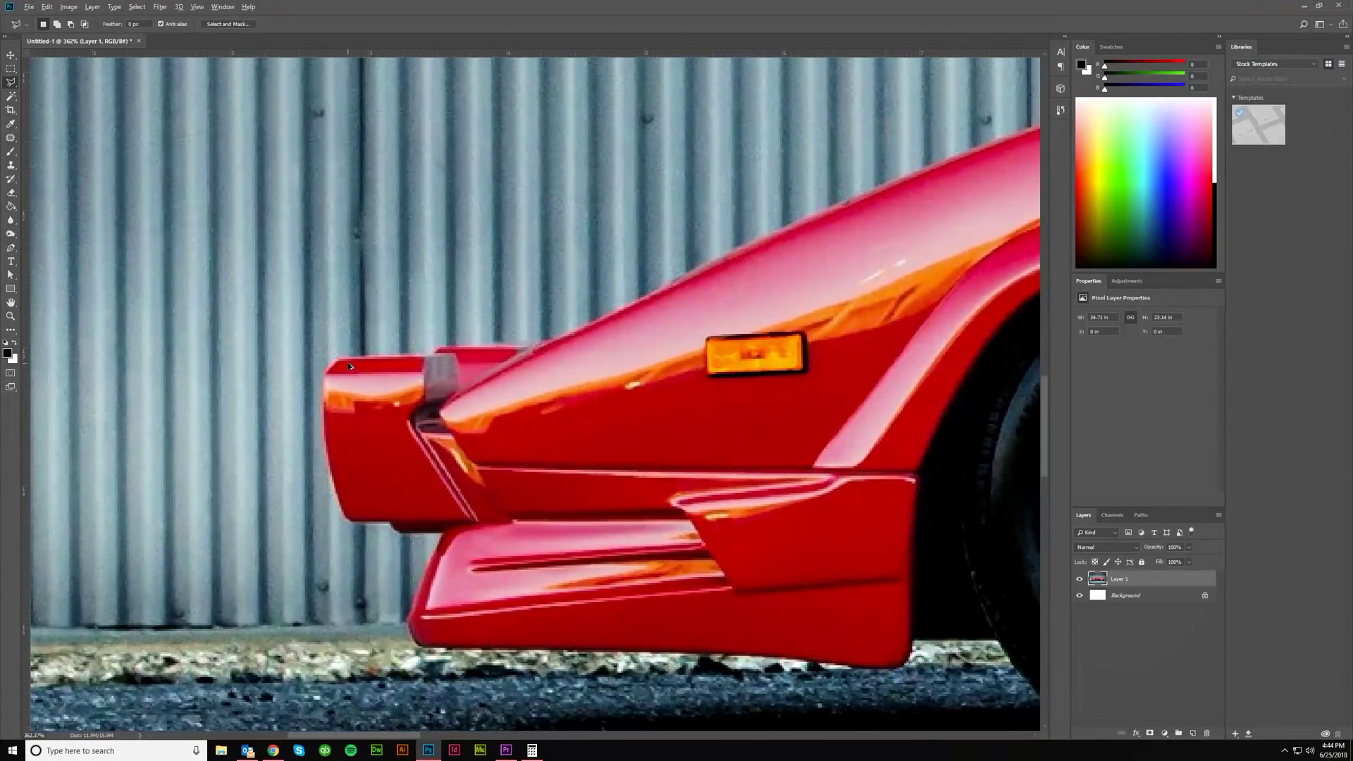
# - Start a Polygonal Lasso outline at the top edge of the front bumper and trace around the car's nose to its underside
pyautogui.scroll(3, 349, 367)
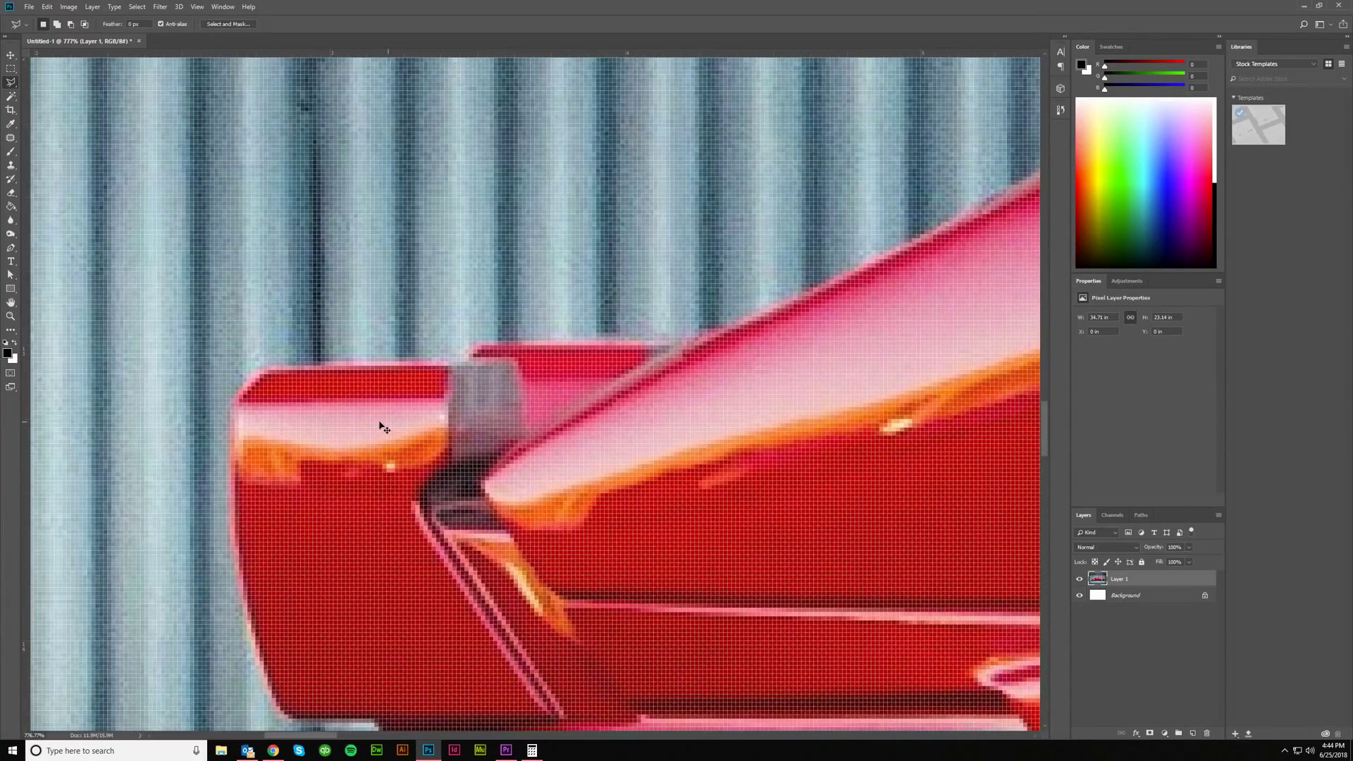
pyautogui.moveTo(383, 428); pyautogui.dragTo(465, 380)
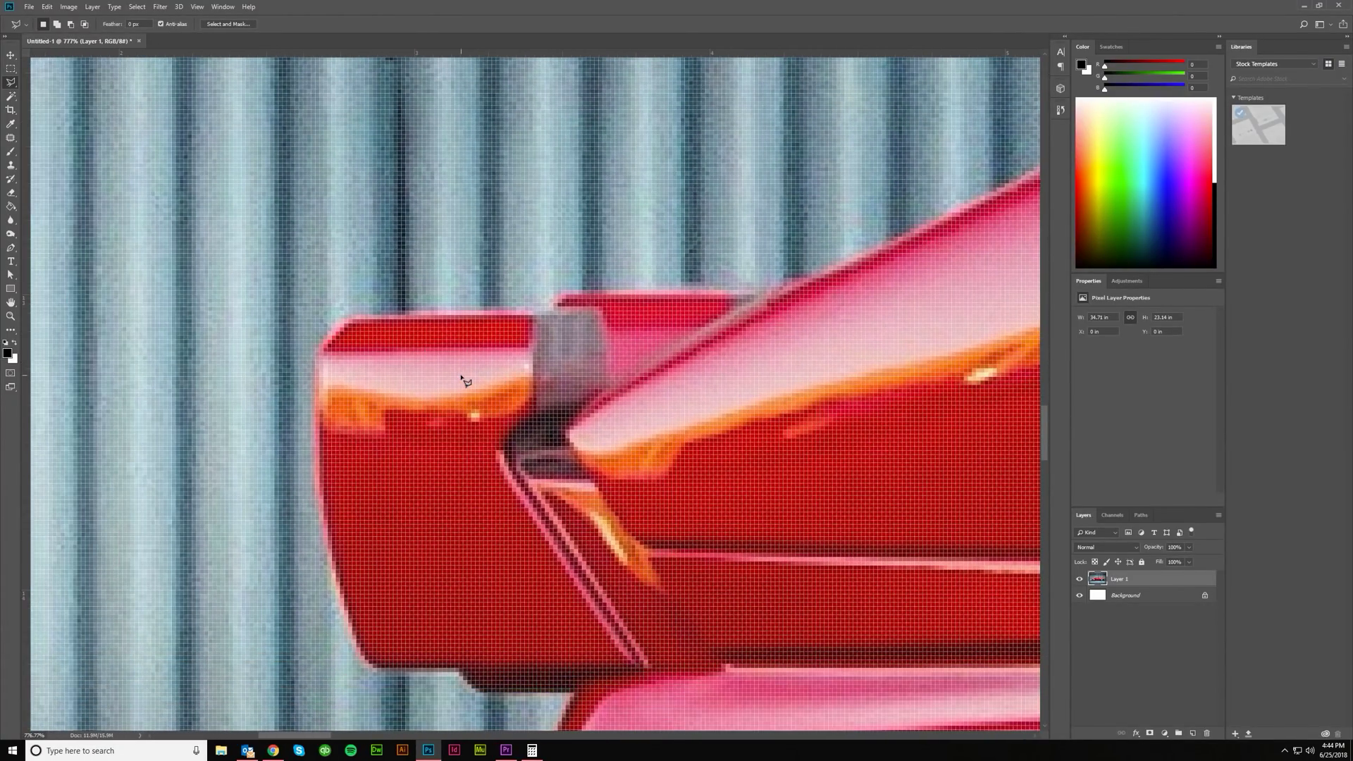
pyautogui.click(548, 313)
pyautogui.click(321, 353)
pyautogui.click(327, 523)
pyautogui.click(460, 670)
pyautogui.scroll(-3, 462, 673)
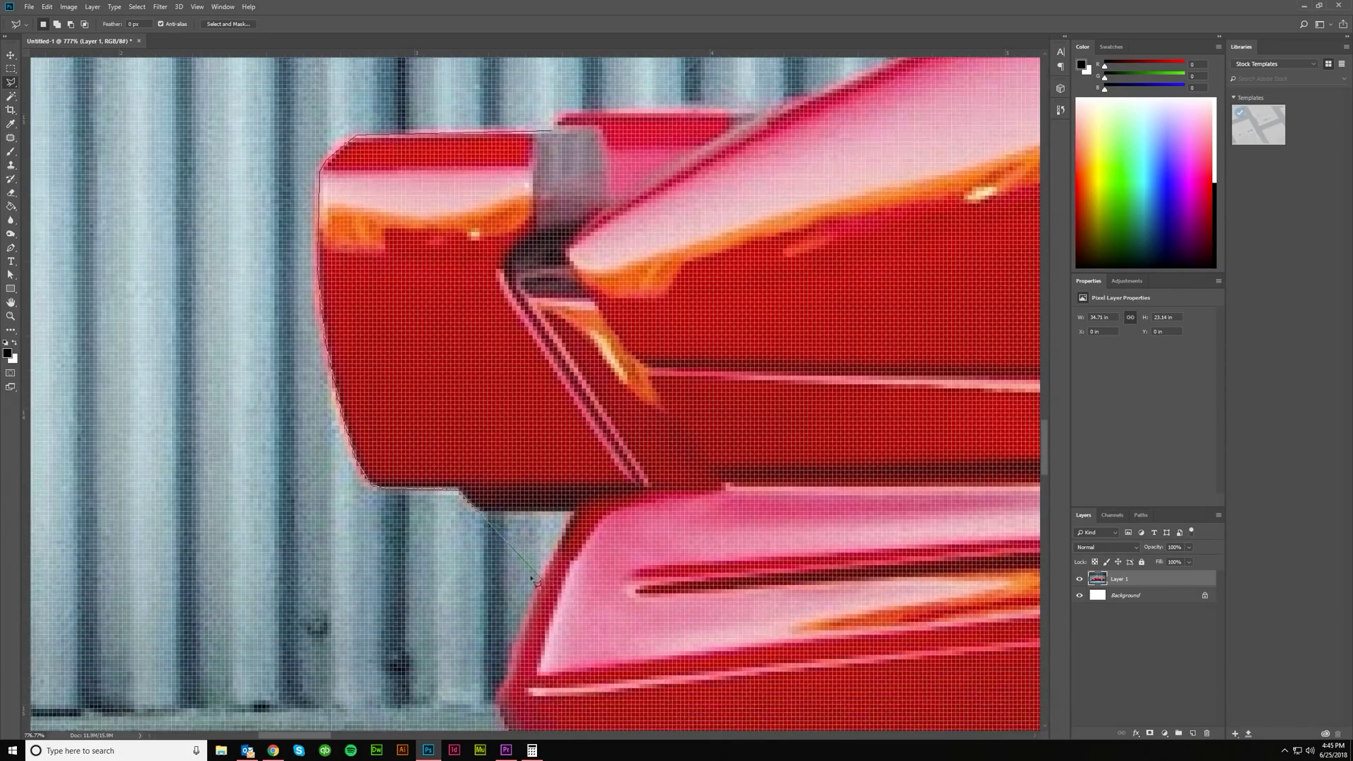
# - Continue the lasso outline around the front spoiler and along its lower edge to the front wheel arch
pyautogui.click(482, 510)
pyautogui.scroll(-4, 559, 555)
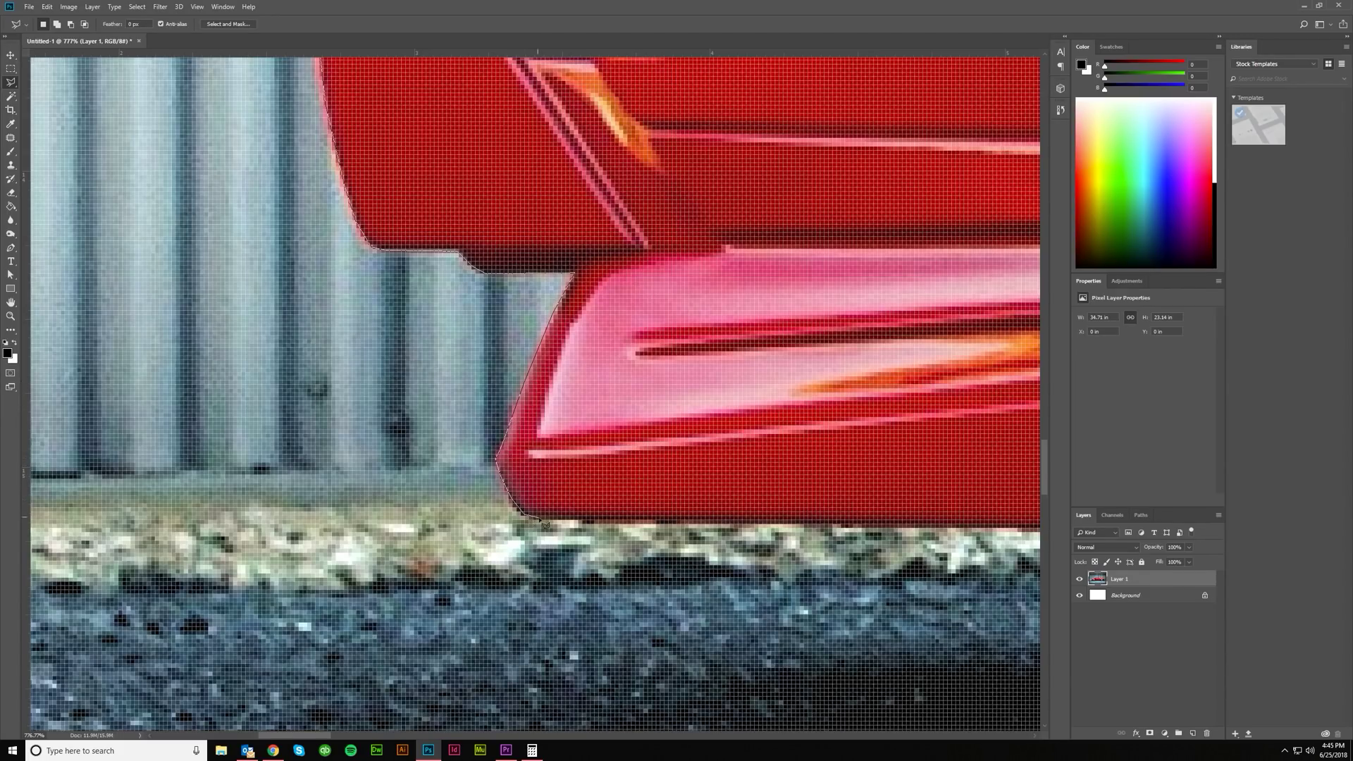
pyautogui.hscroll(3, 545, 525)
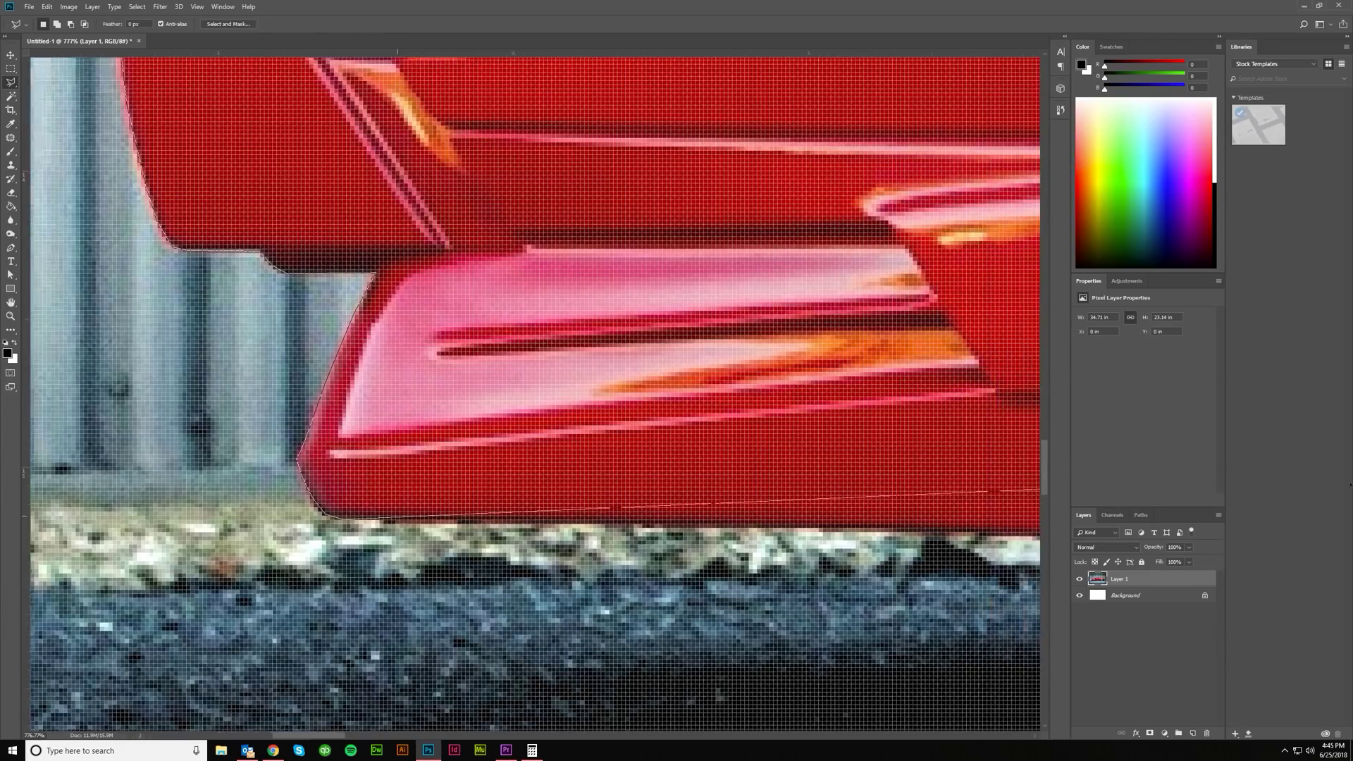
pyautogui.hscroll(4, 557, 529)
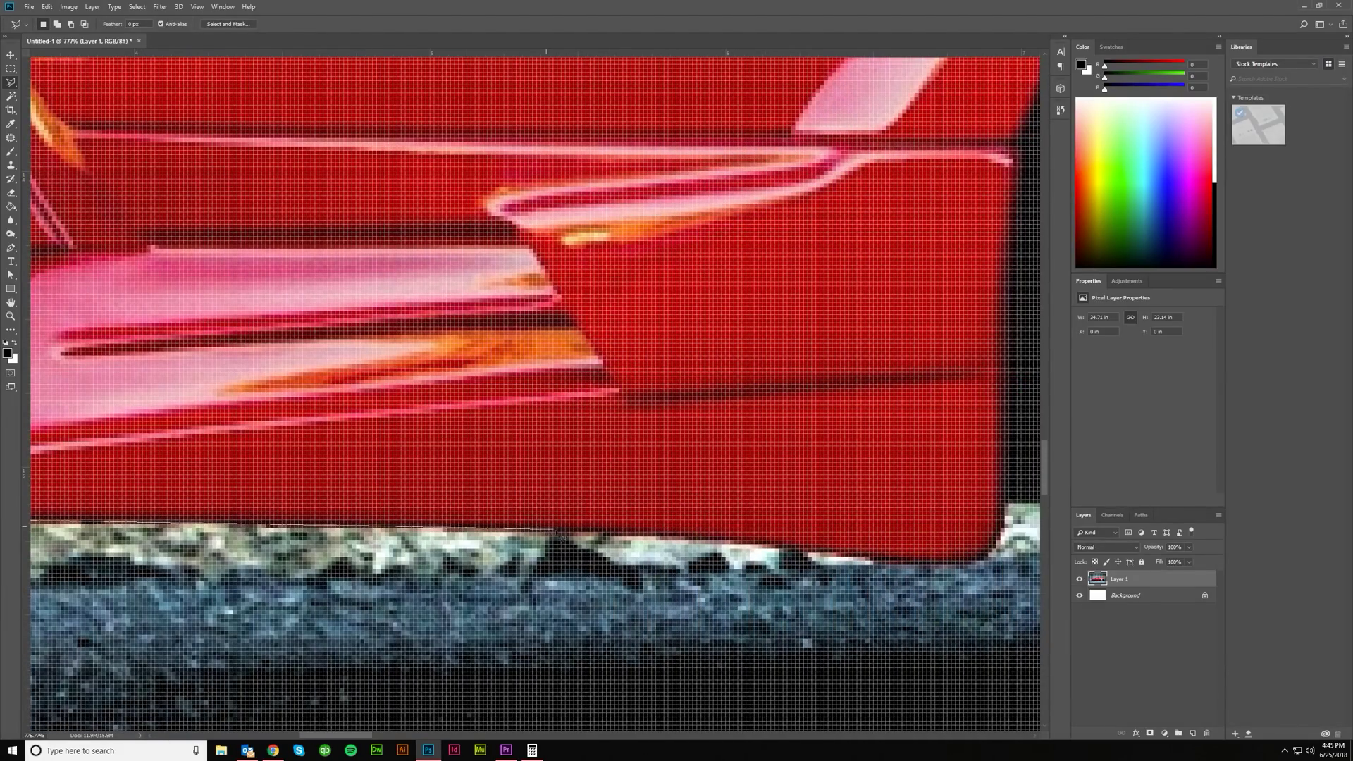
pyautogui.moveTo(556, 532); pyautogui.dragTo(841, 560)
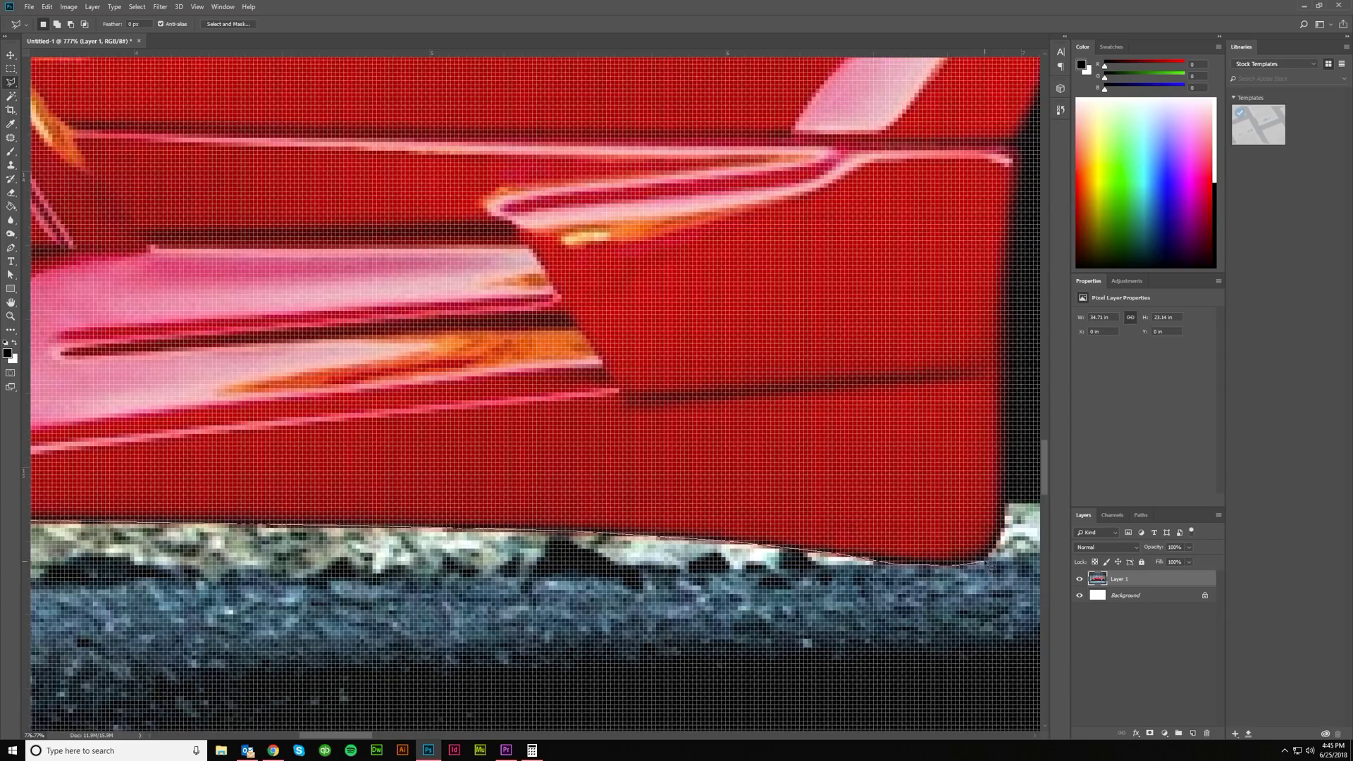
pyautogui.hscroll(7, 1002, 540)
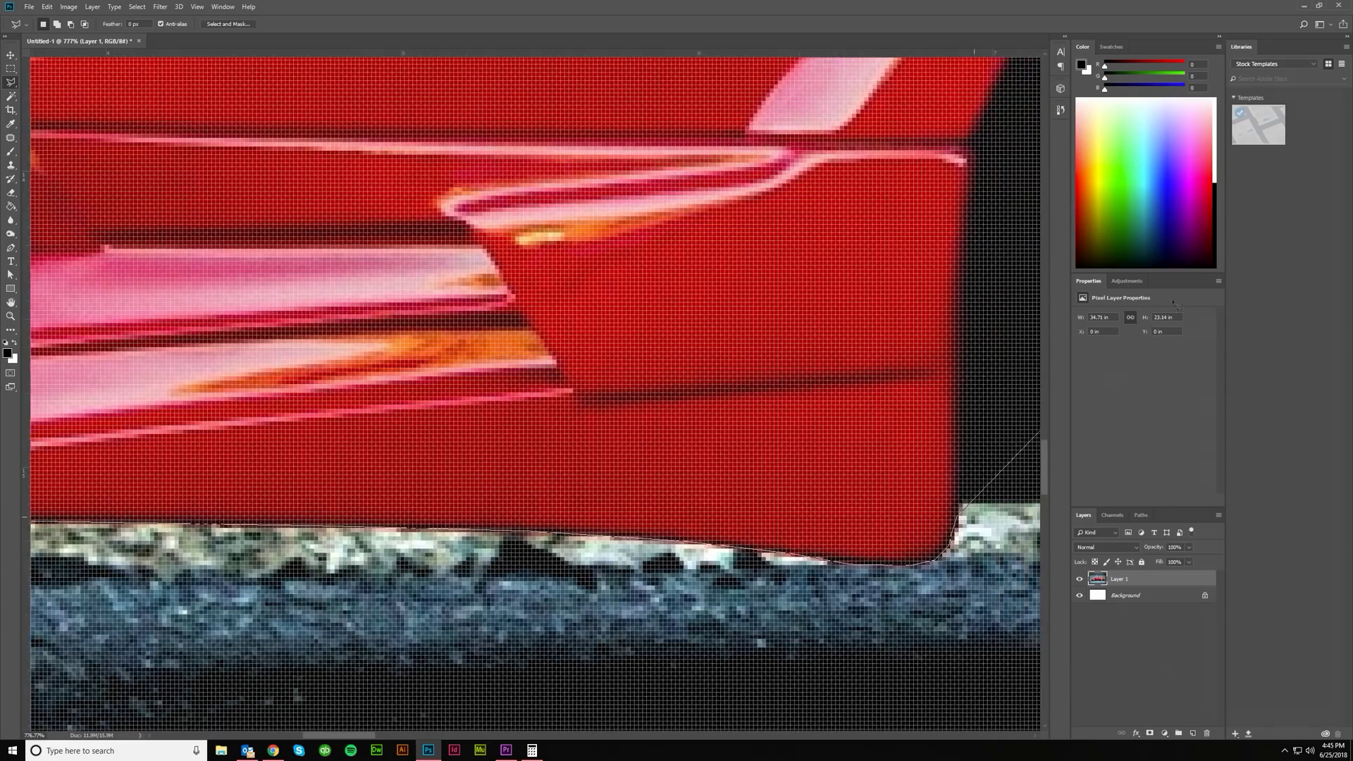
# - Carry the lasso outline over the front tire inside the wheel arch and down behind the wheel
pyautogui.scroll(2, 917, 423)
pyautogui.moveTo(555, 407)
pyautogui.mouseDown()
pyautogui.moveTo(597, 293)
pyautogui.moveTo(753, 320)
pyautogui.moveTo(721, 328)
pyautogui.moveTo(784, 239)
pyautogui.moveTo(687, 422)
pyautogui.moveTo(521, 429)
pyautogui.moveTo(499, 403)
pyautogui.moveTo(800, 365)
pyautogui.moveTo(792, 423)
pyautogui.moveTo(642, 392)
pyautogui.moveTo(734, 440)
pyautogui.moveTo(789, 504)
pyautogui.mouseUp()
pyautogui.scroll(4, 619, 347)
pyautogui.hscroll(7, 782, 240)
pyautogui.scroll(4, 782, 239)
pyautogui.hscroll(5, 794, 358)
pyautogui.hscroll(4, 790, 504)
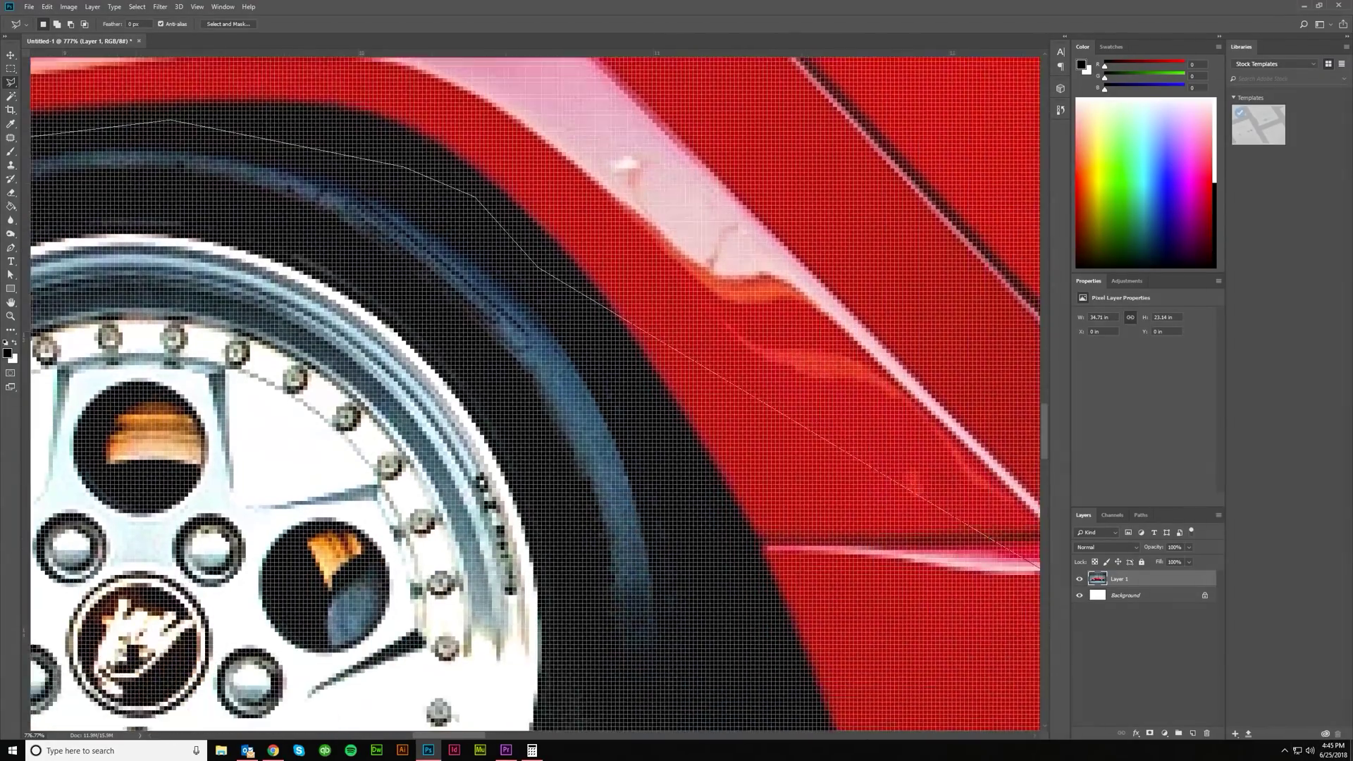
pyautogui.scroll(-2, 790, 504)
pyautogui.scroll(-3, 687, 448)
pyautogui.click(684, 413)
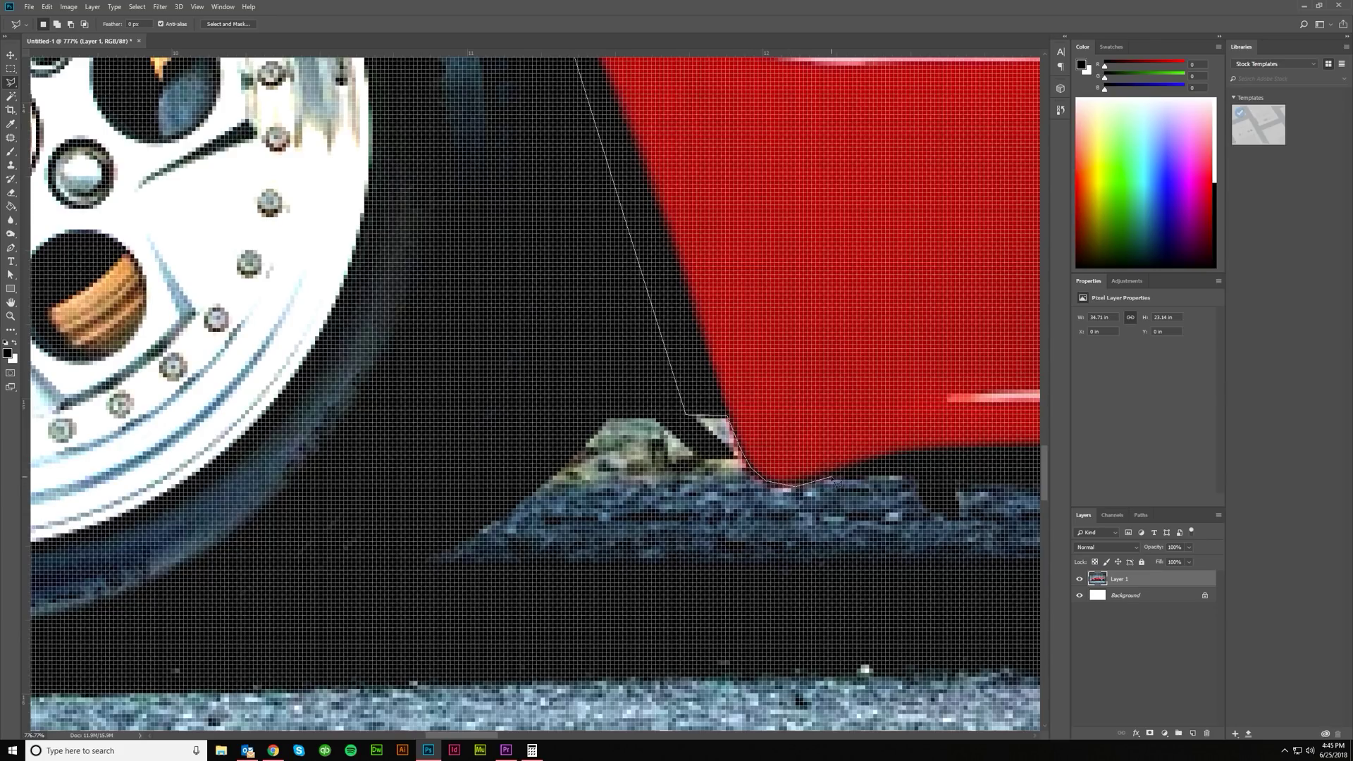
# - Extend the lasso outline around the lower body corner behind the front wheel and up across the fender to the windshield base
pyautogui.hscroll(4, 835, 482)
pyautogui.scroll(8, 835, 481)
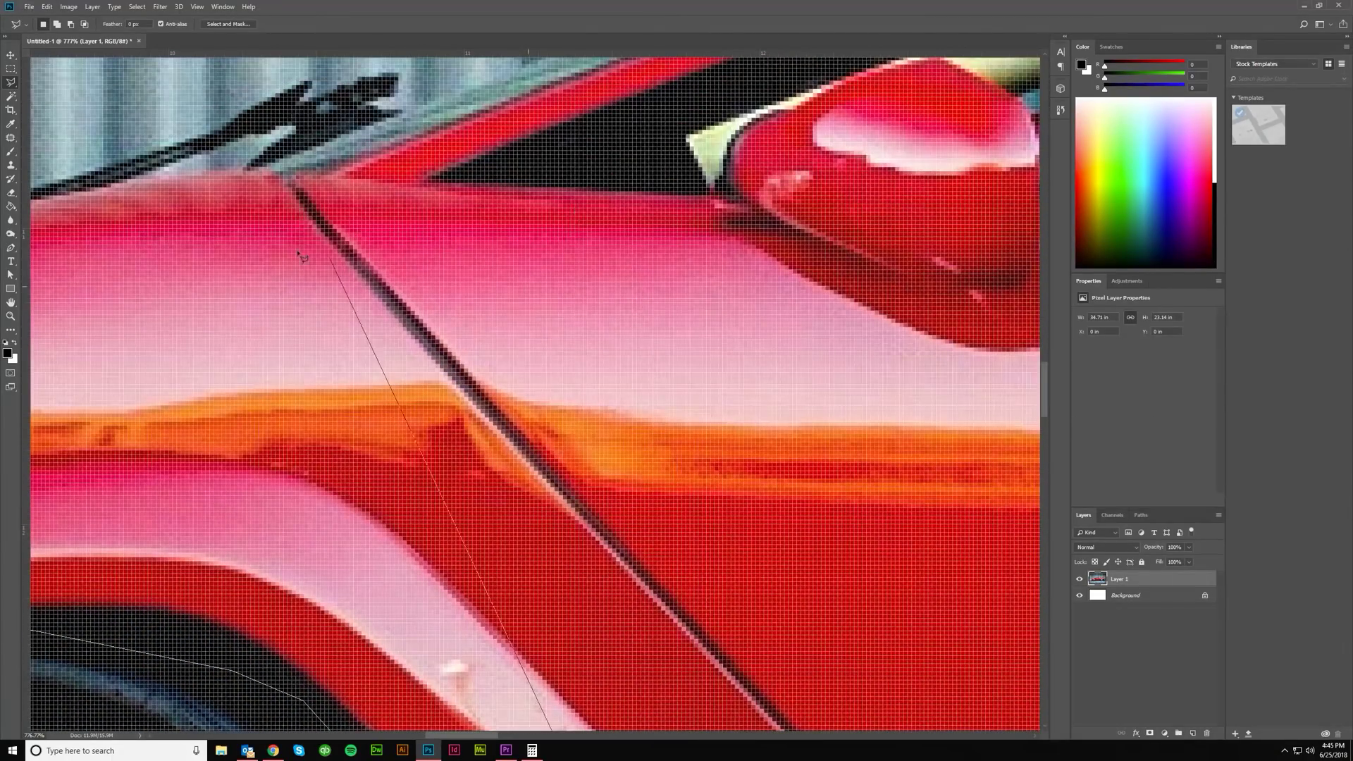
pyautogui.click(282, 163)
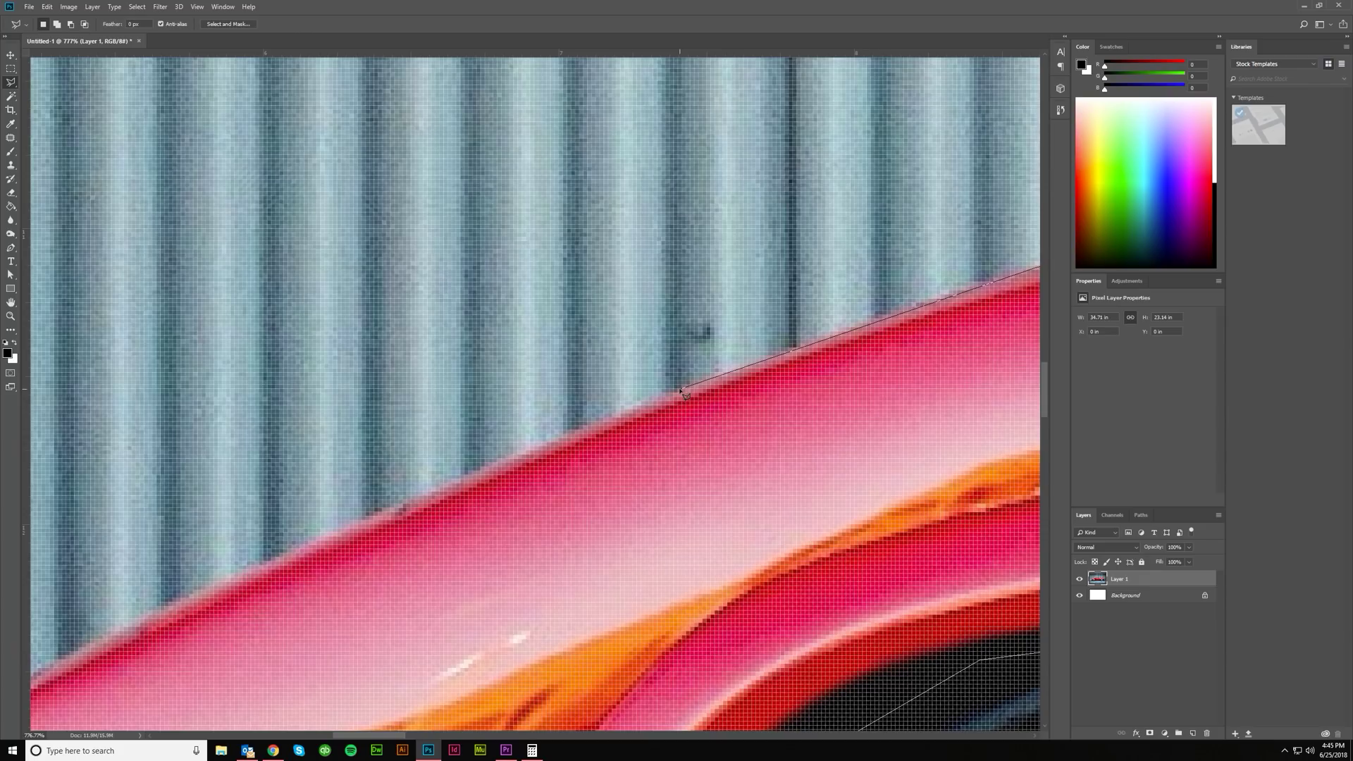
# - Trace the lasso outline forward along the hood's upper edge and close it at the starting point on the bumper
pyautogui.scroll(-4, 681, 391)
pyautogui.hscroll(-6, 681, 391)
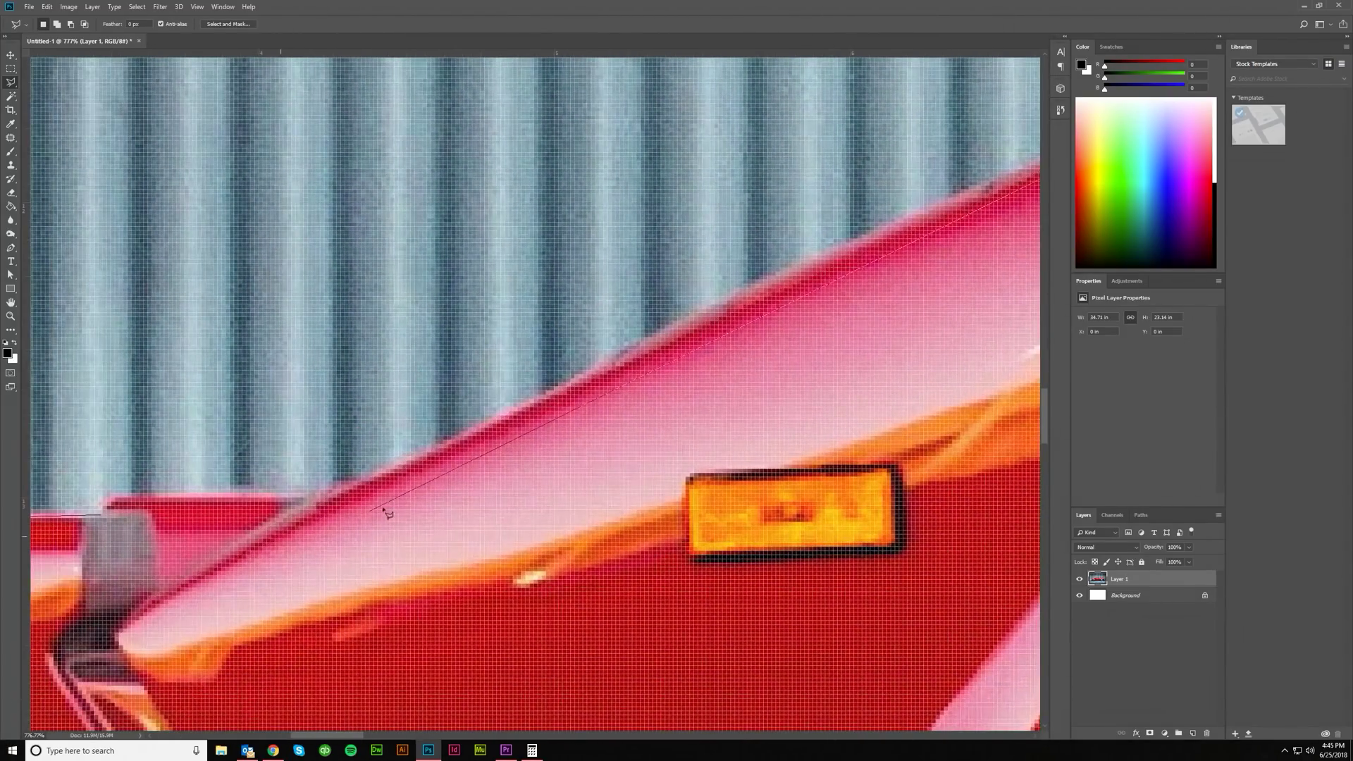
pyautogui.click(582, 374)
pyautogui.click(334, 491)
pyautogui.hscroll(-5, 282, 480)
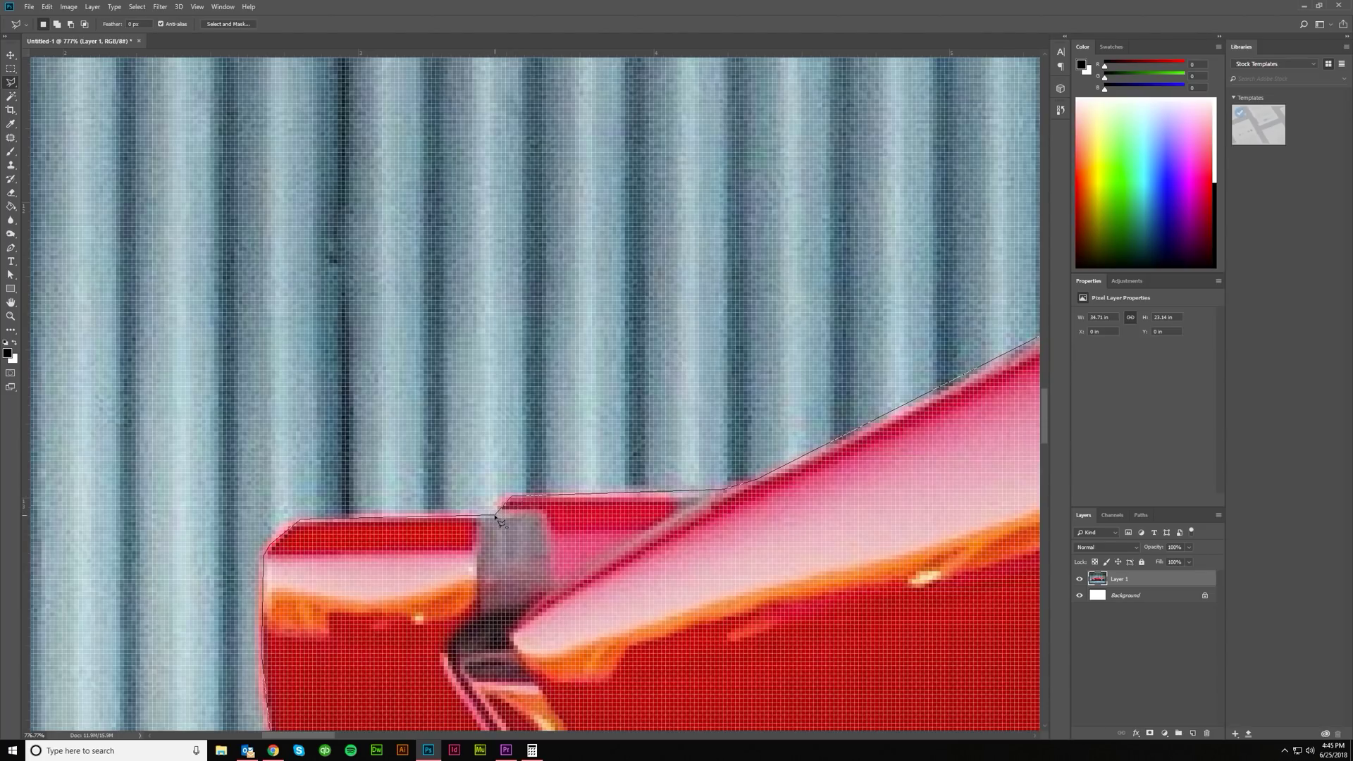
pyautogui.click(495, 517)
pyautogui.scroll(-10, 495, 519)
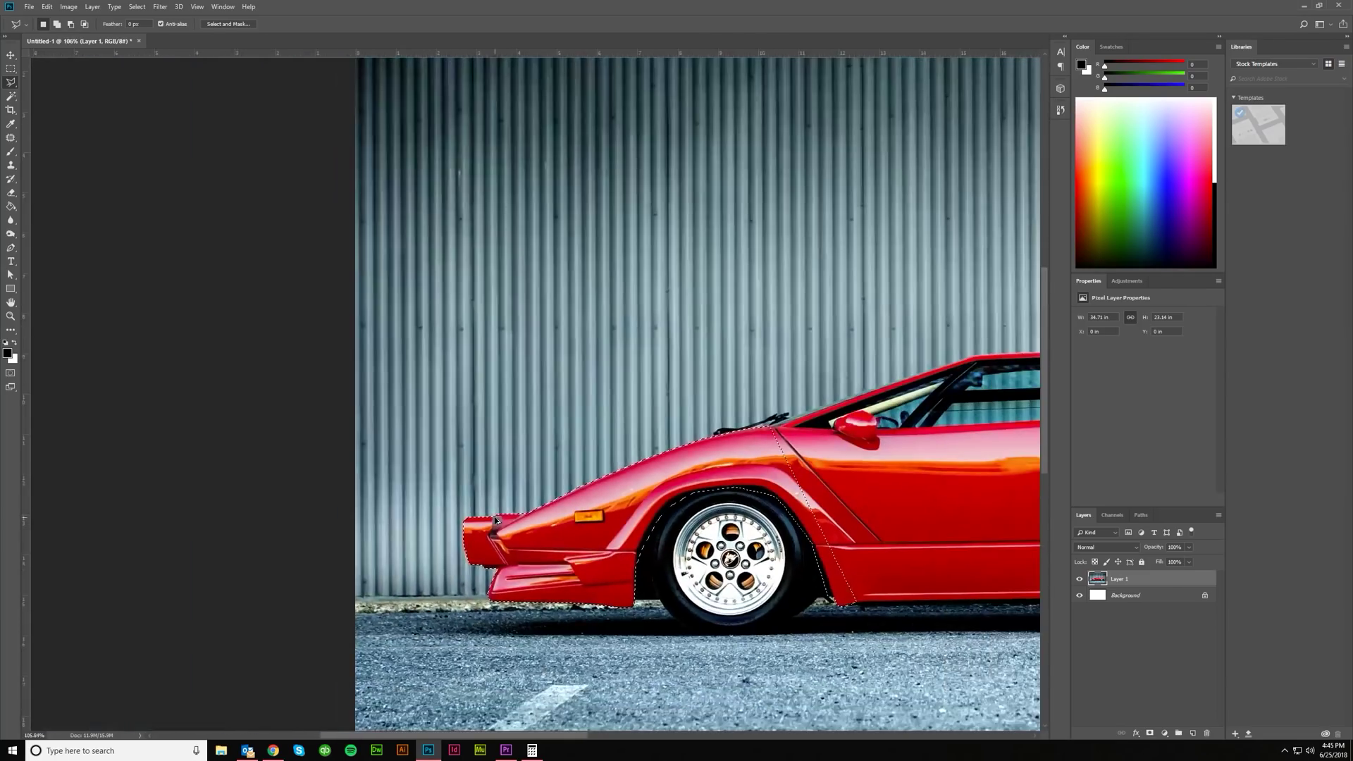
pyautogui.scroll(-3, 496, 522)
pyautogui.scroll(3, 459, 511)
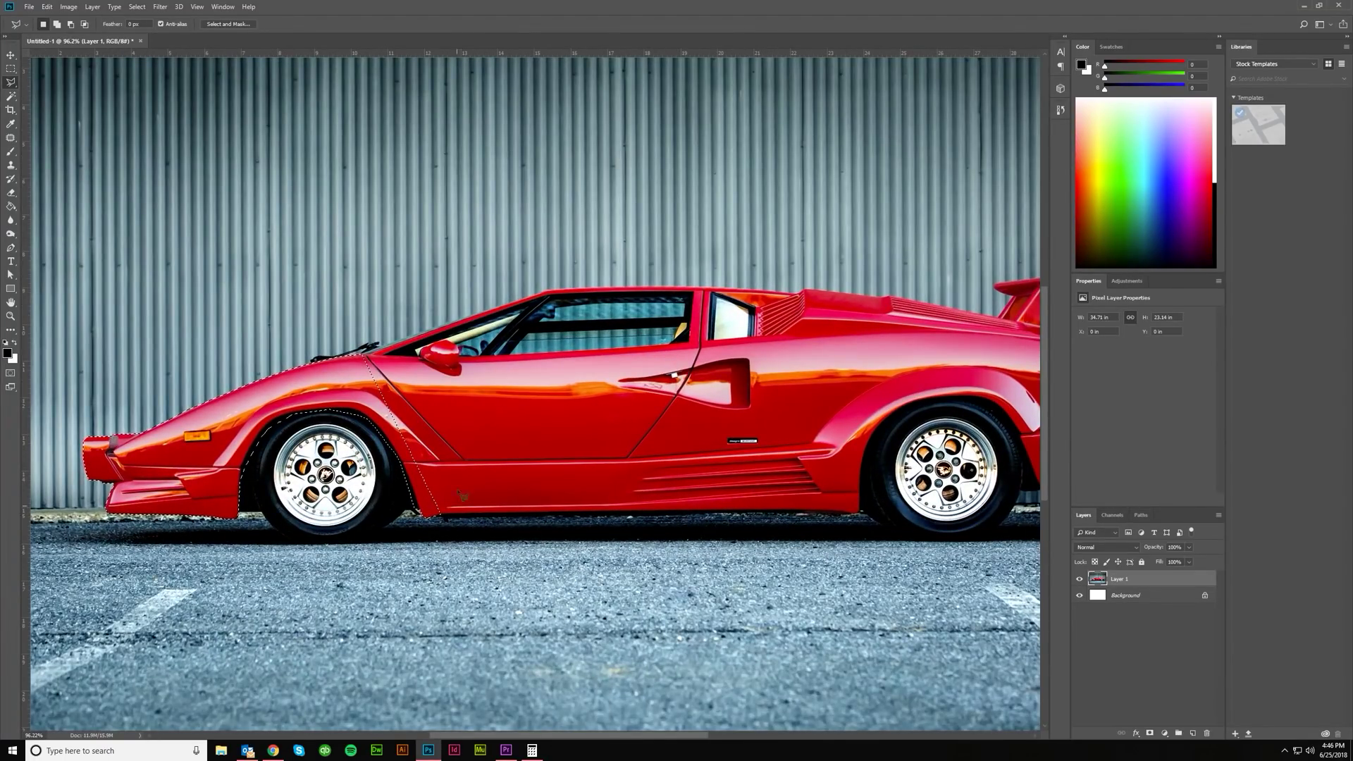
pyautogui.scroll(4, 148, 474)
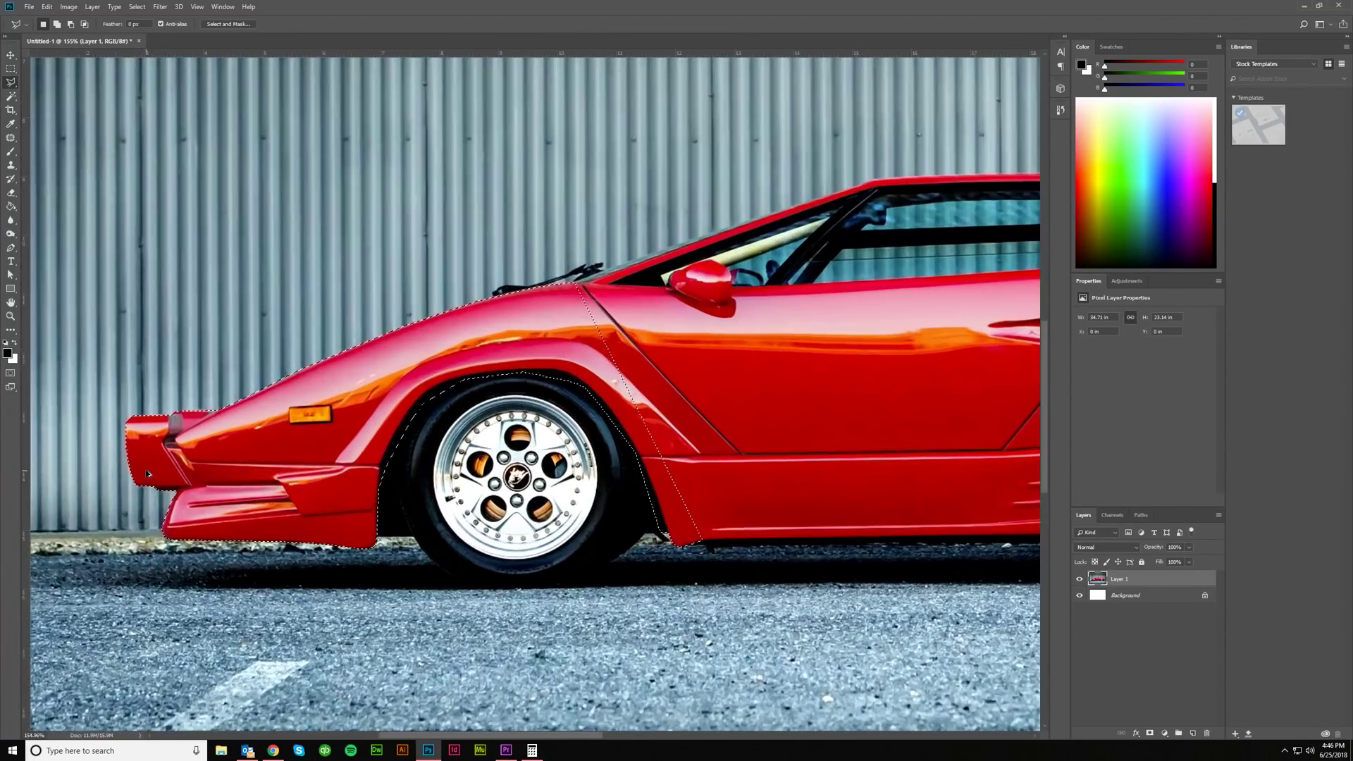
pyautogui.scroll(-3, 702, 436)
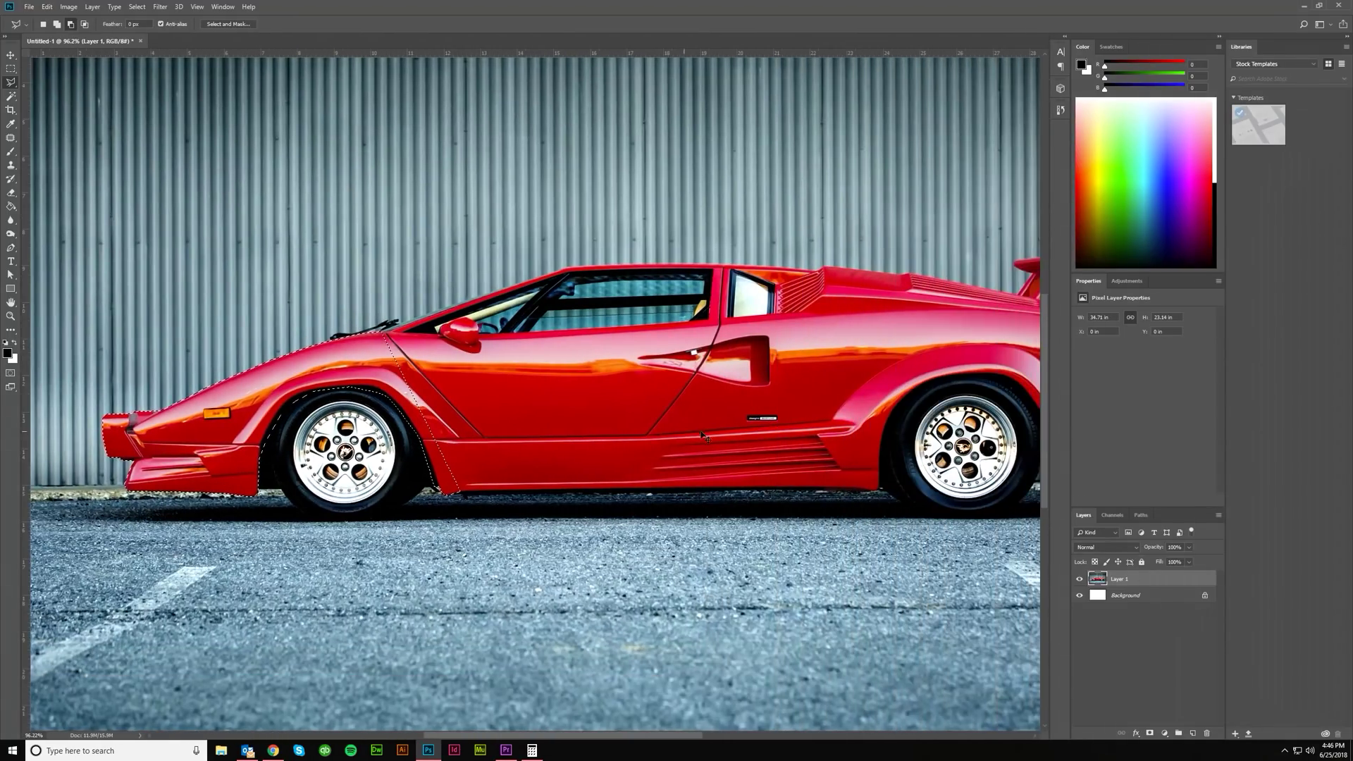
pyautogui.hscroll(2, 703, 436)
pyautogui.hscroll(-4, 445, 379)
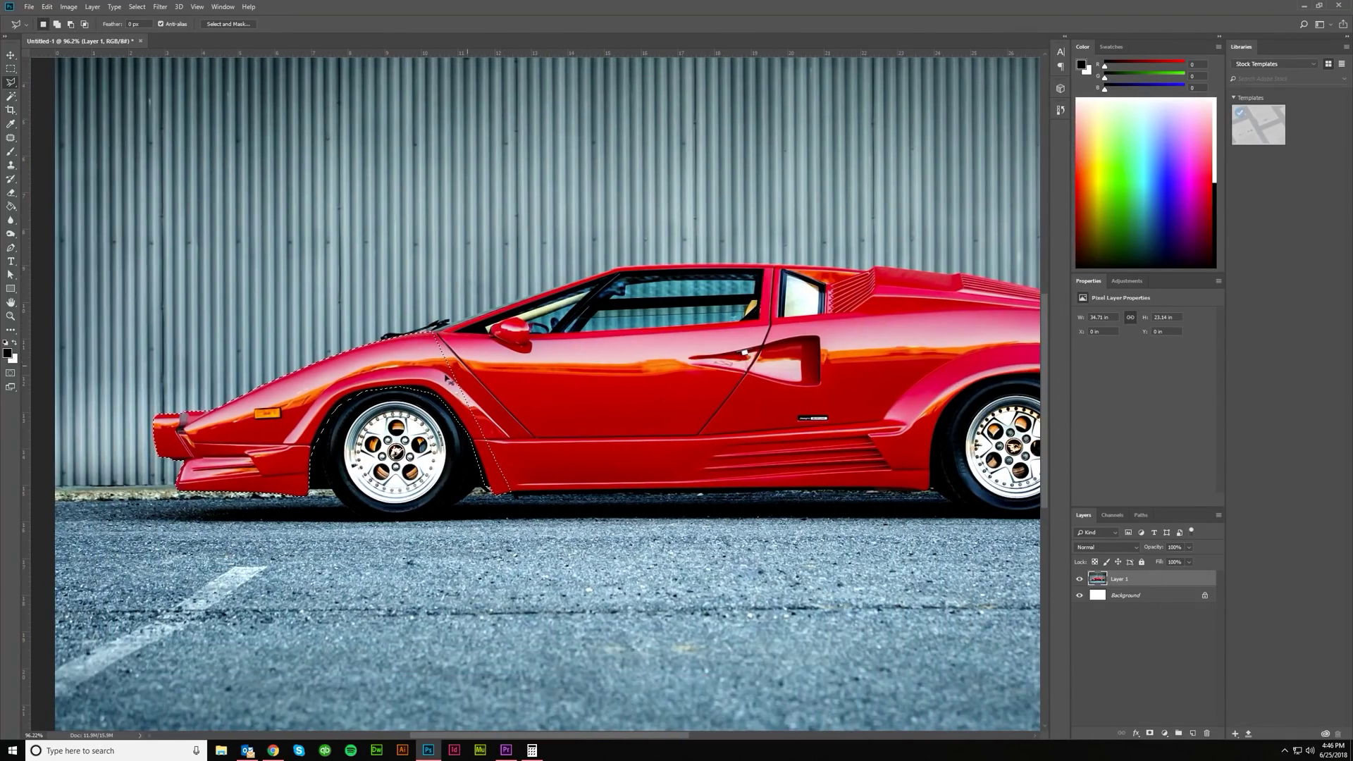
pyautogui.hscroll(-1, 445, 379)
# - Subtract the orange front side marker light from the selection by outlining it with the Polygonal Lasso
pyautogui.scroll(6, 330, 364)
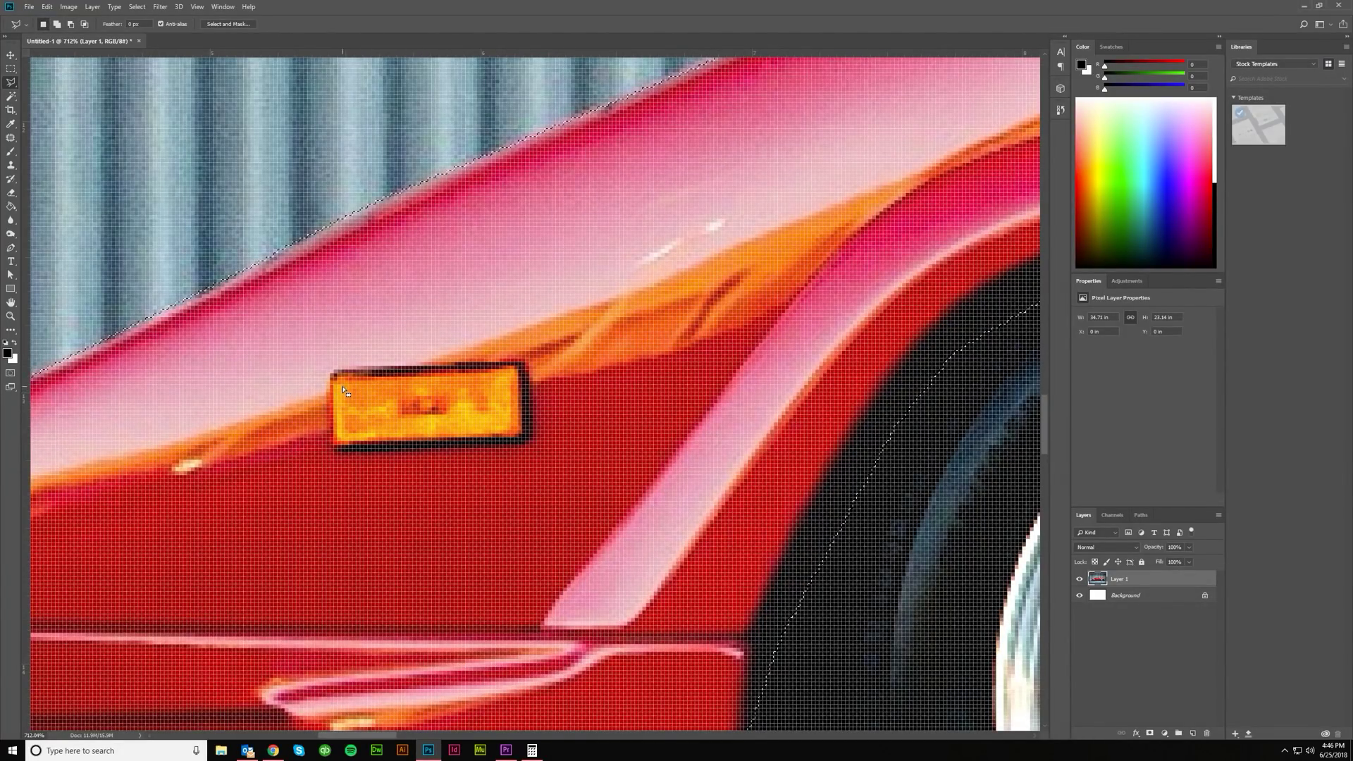
pyautogui.press('alt')
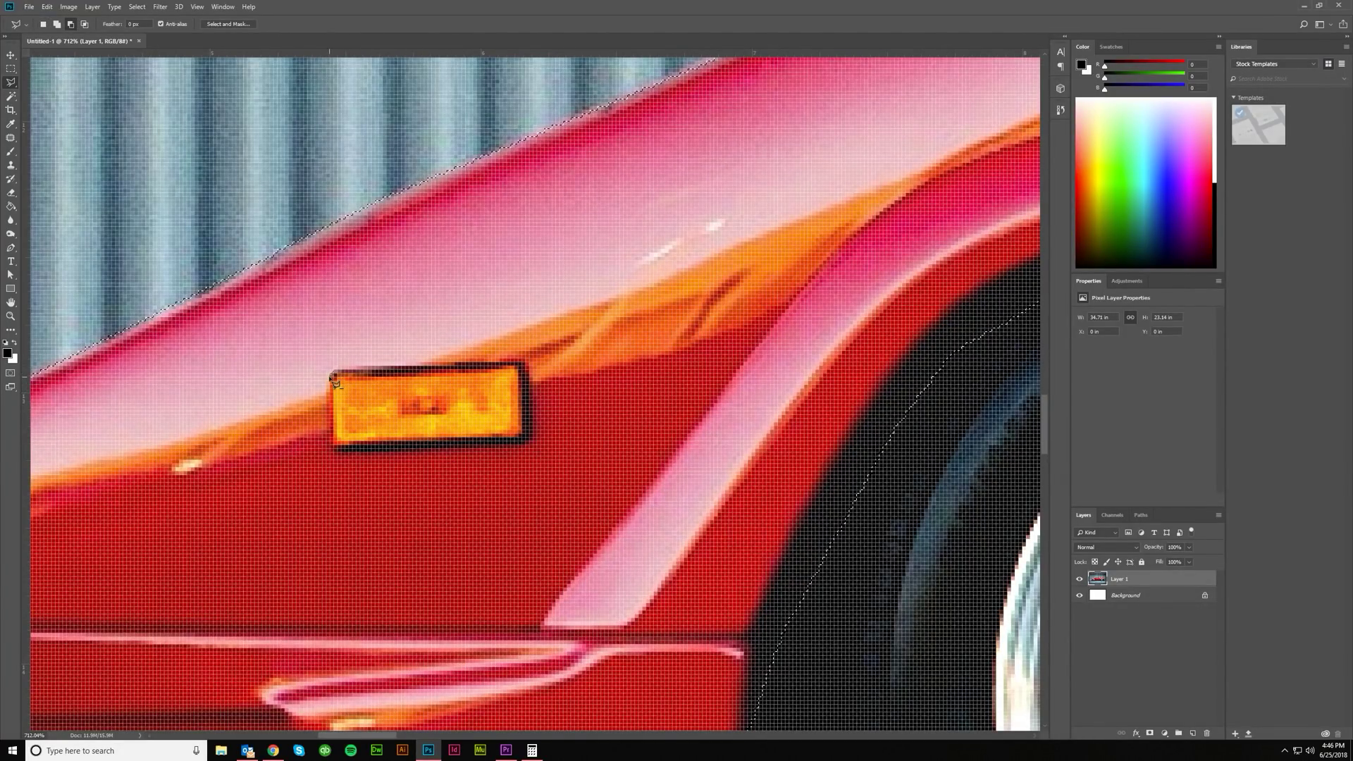
pyautogui.moveTo(334, 381)
pyautogui.mouseDown()
pyautogui.moveTo(334, 453)
pyautogui.moveTo(432, 461)
pyautogui.moveTo(537, 447)
pyautogui.moveTo(529, 366)
pyautogui.moveTo(337, 374)
pyautogui.mouseUp()
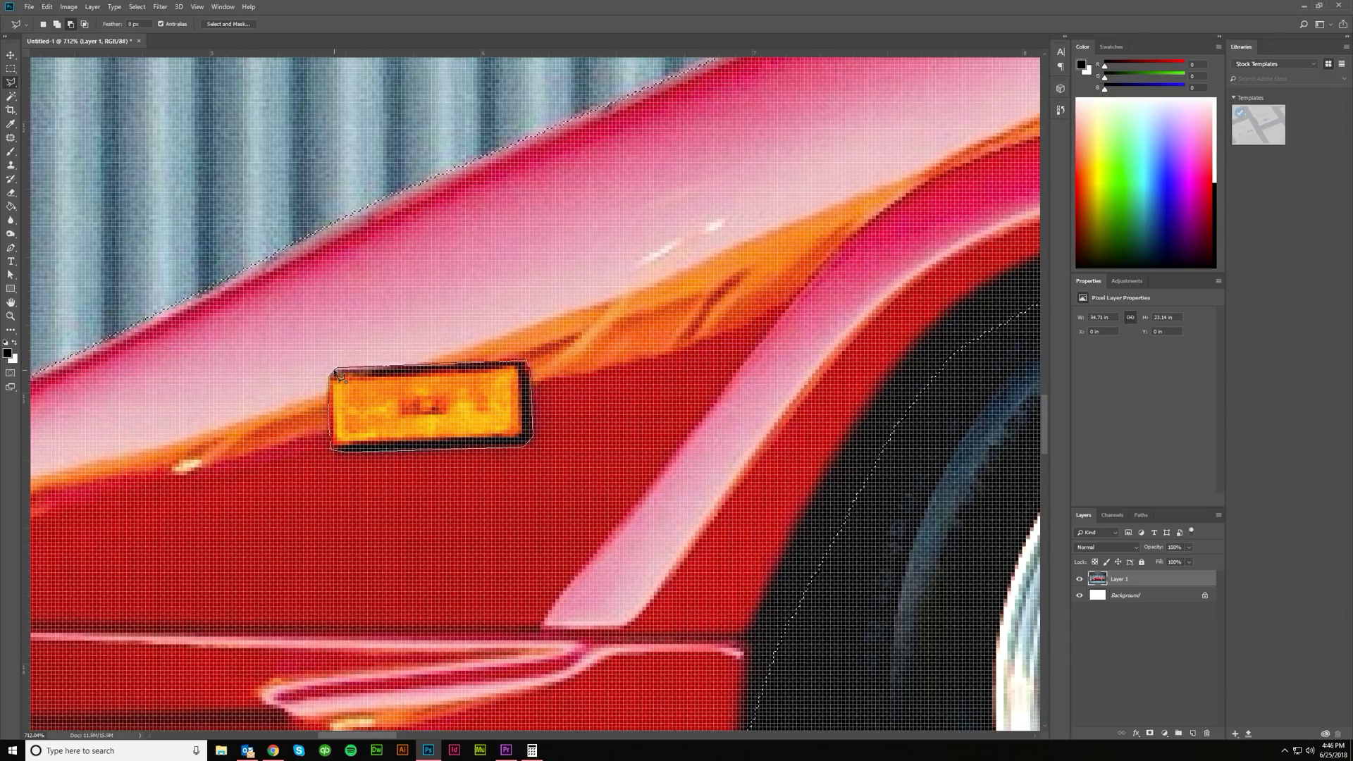
pyautogui.moveTo(337, 374); pyautogui.dragTo(339, 376)
pyautogui.scroll(-9, 352, 423)
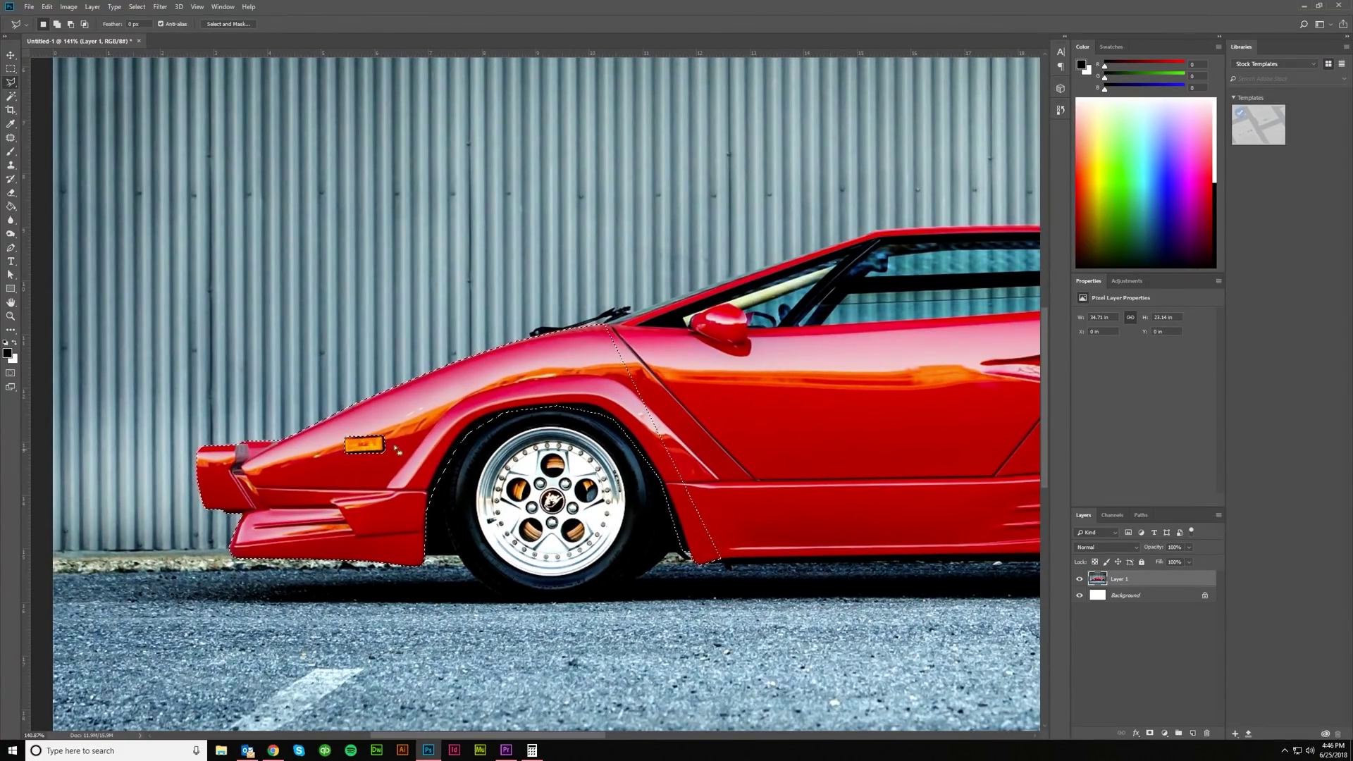
# - Deselect the hand-traced selection of the car's front end
pyautogui.scroll(-5, 397, 450)
pyautogui.hscroll(3, 205, 148)
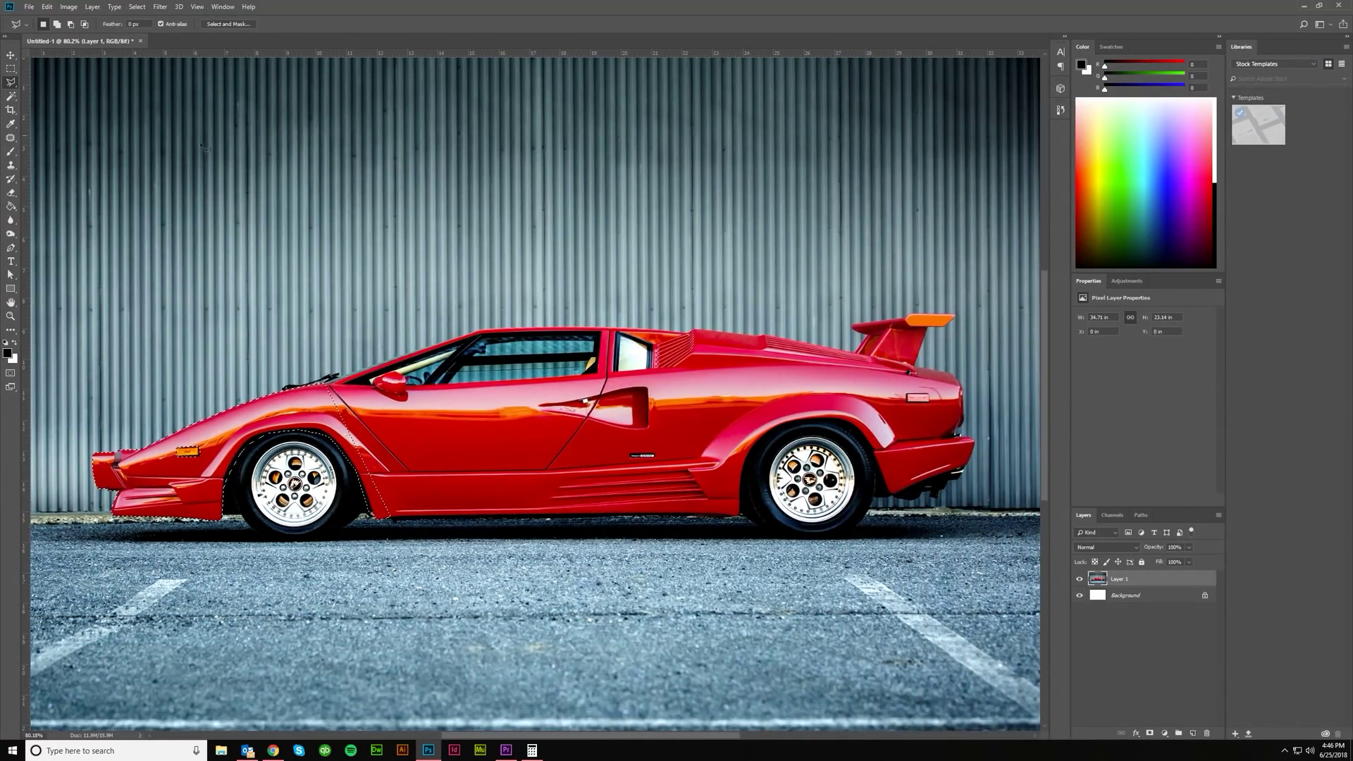
pyautogui.hotkey('ctrl', 'd')
pyautogui.hscroll(1, 234, 182)
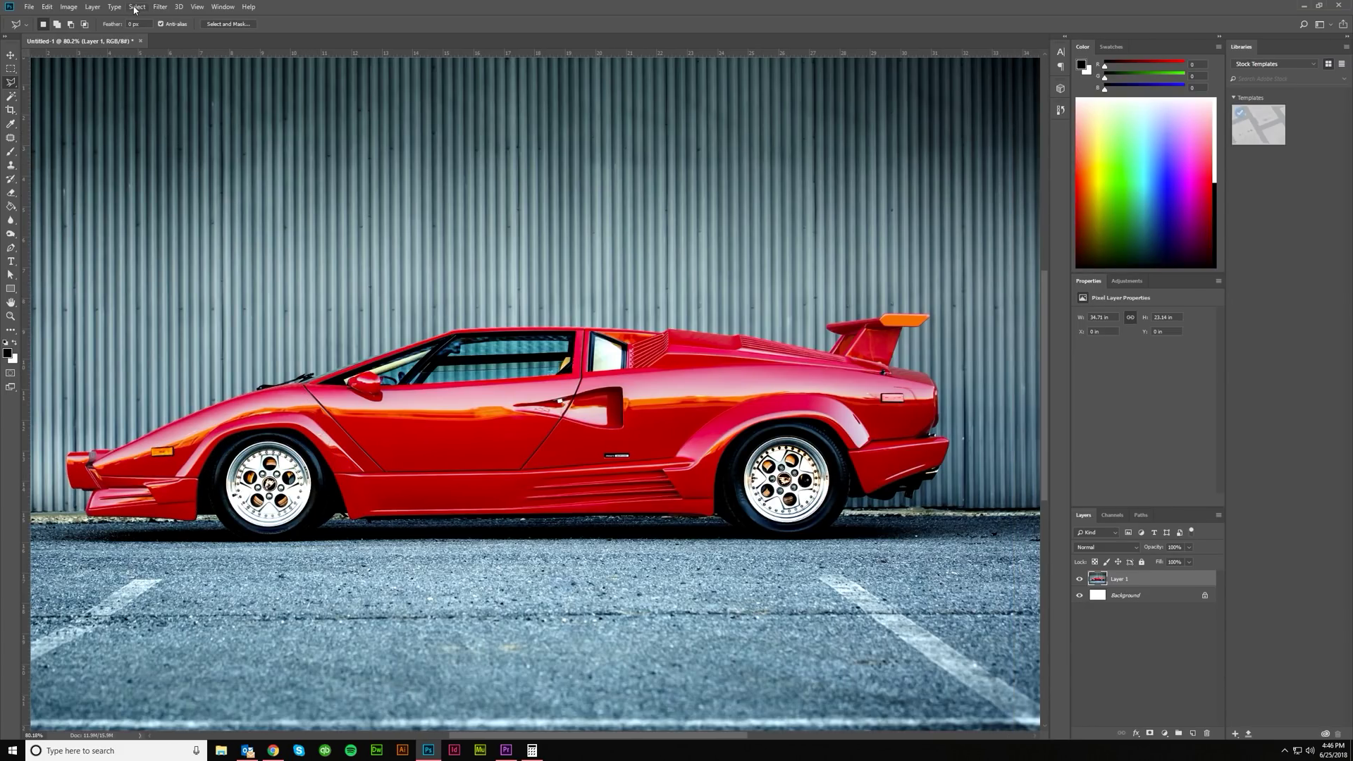
# - Load the saved "car" channel from Untitled-1 as a new selection
pyautogui.click(136, 7)
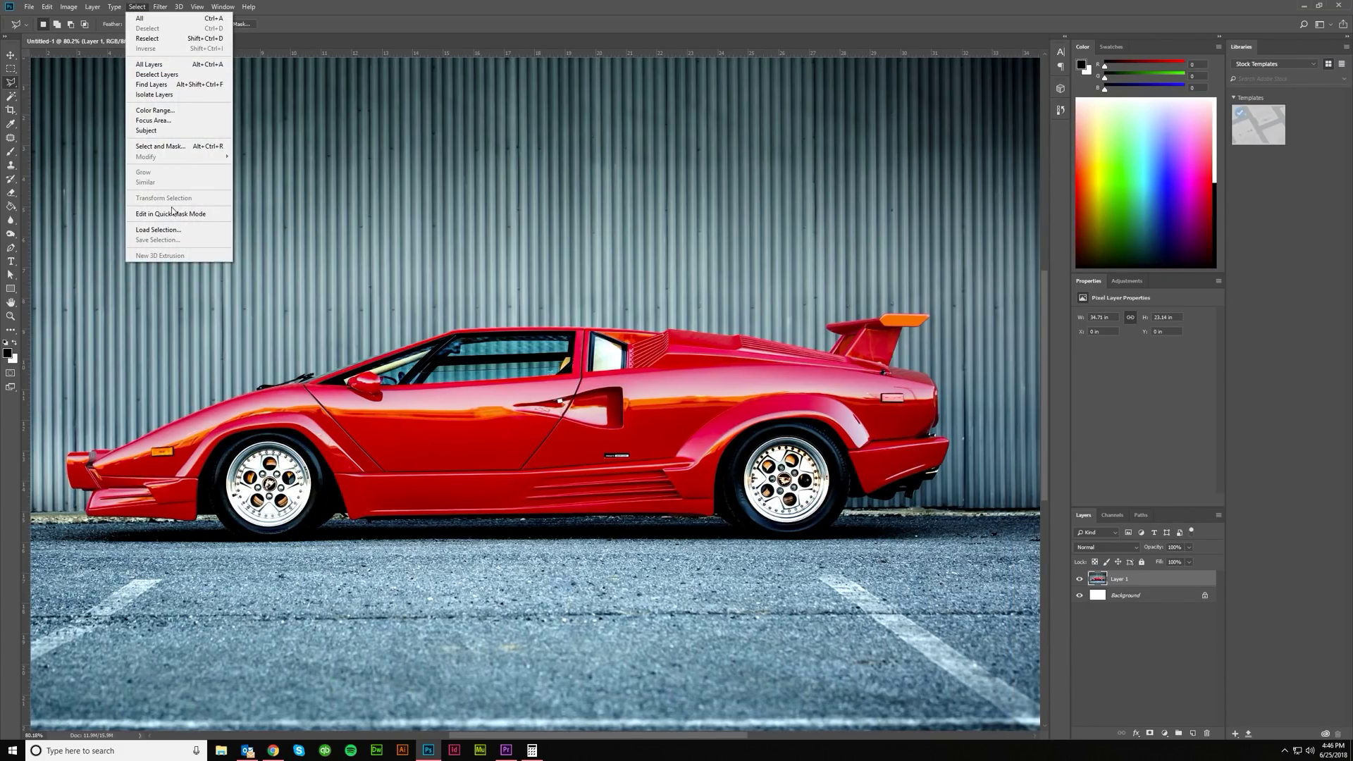
pyautogui.click(159, 230)
pyautogui.click(665, 234)
pyautogui.click(652, 261)
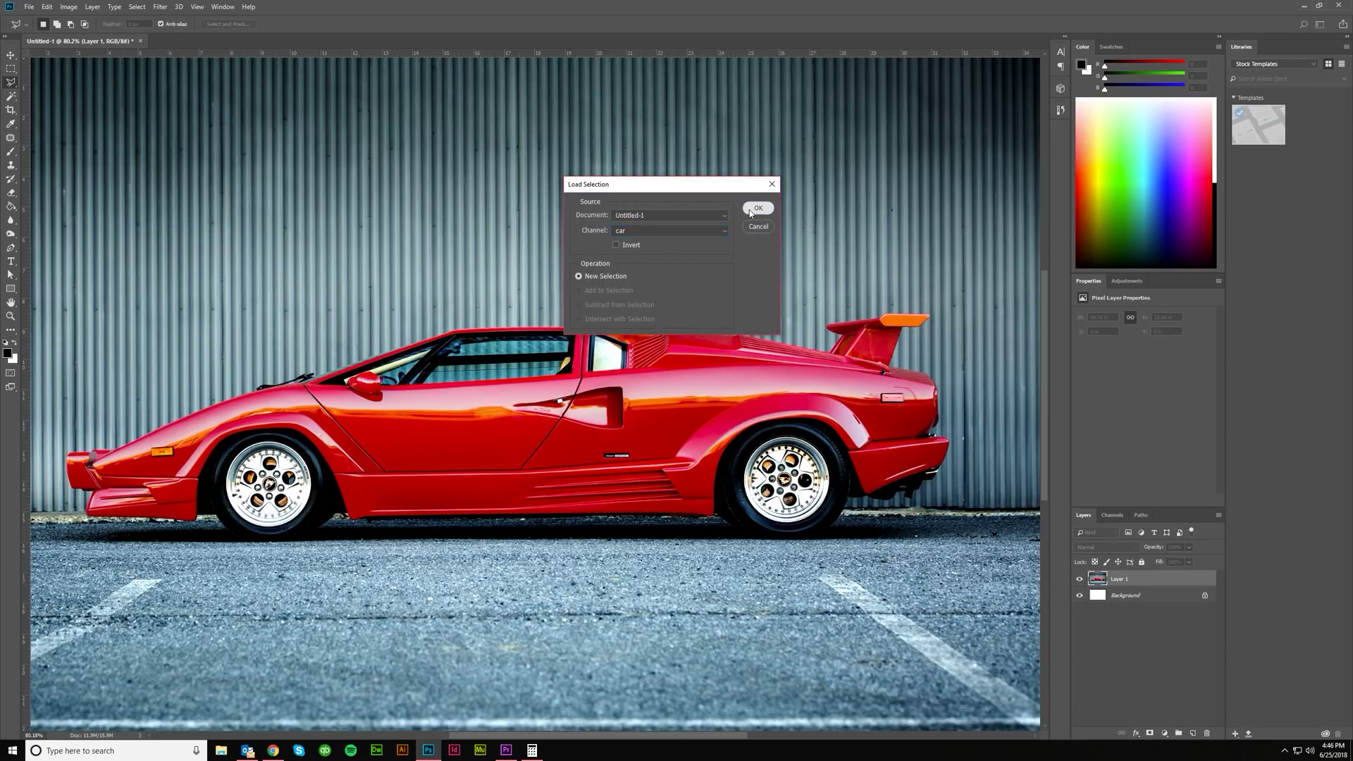
pyautogui.click(758, 209)
pyautogui.hscroll(-3, 449, 423)
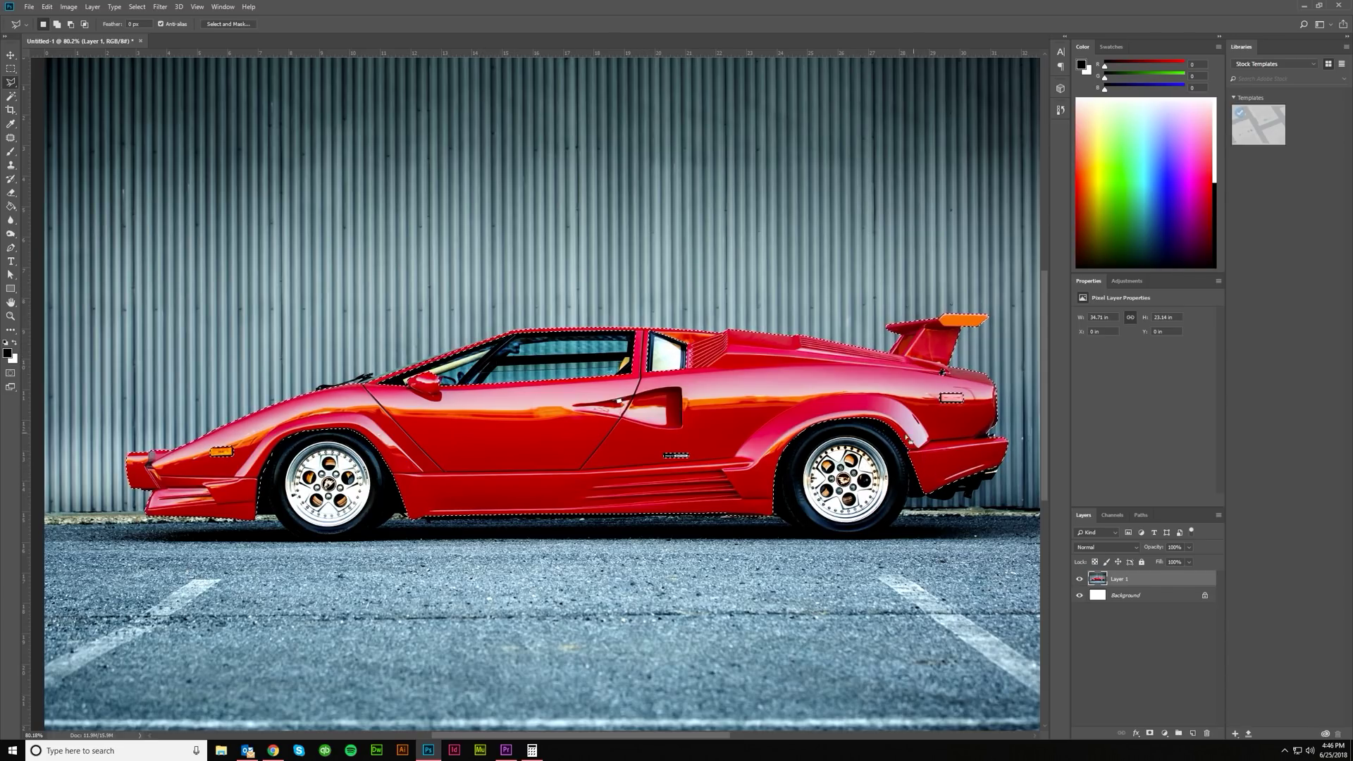
# - Open Select and Mask for the loaded car selection and raise the preview overlay's opacity to 95%
pyautogui.scroll(8, 911, 387)
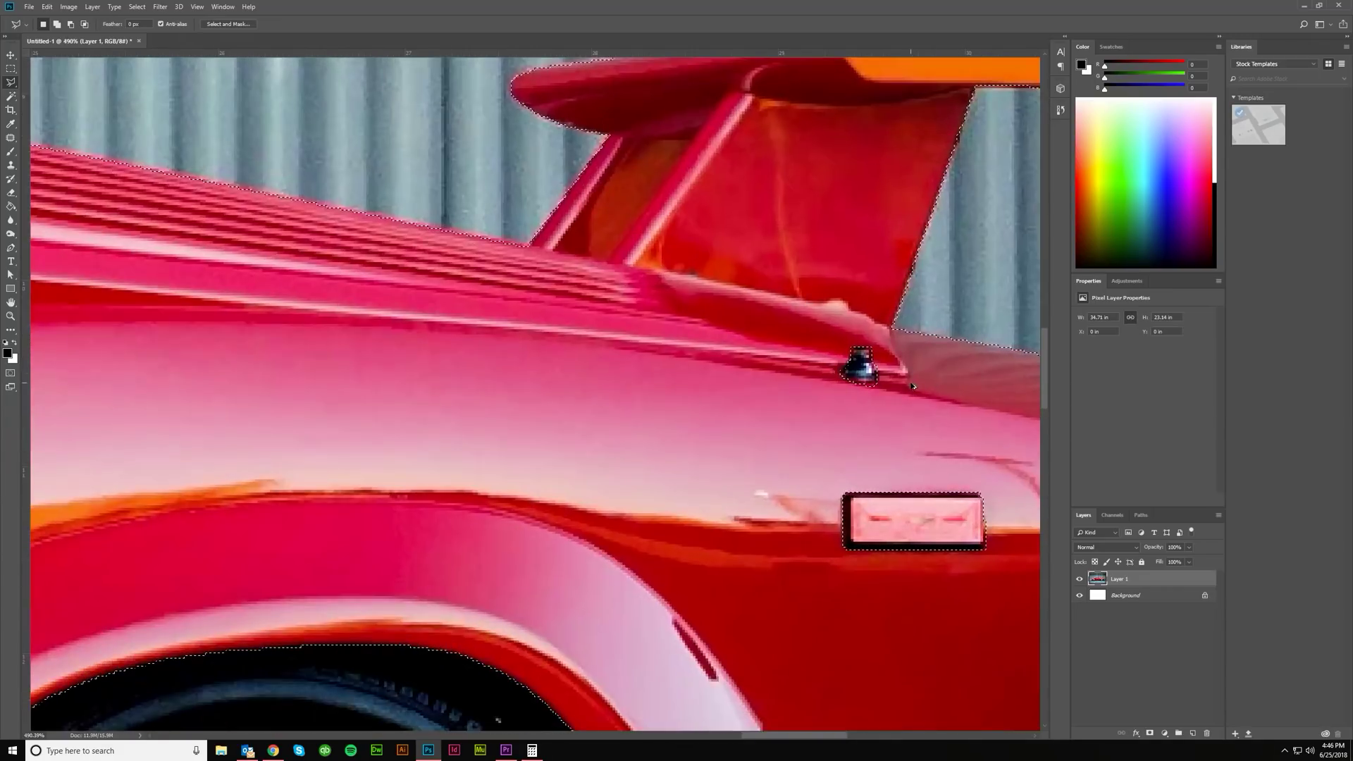
pyautogui.scroll(-8, 912, 386)
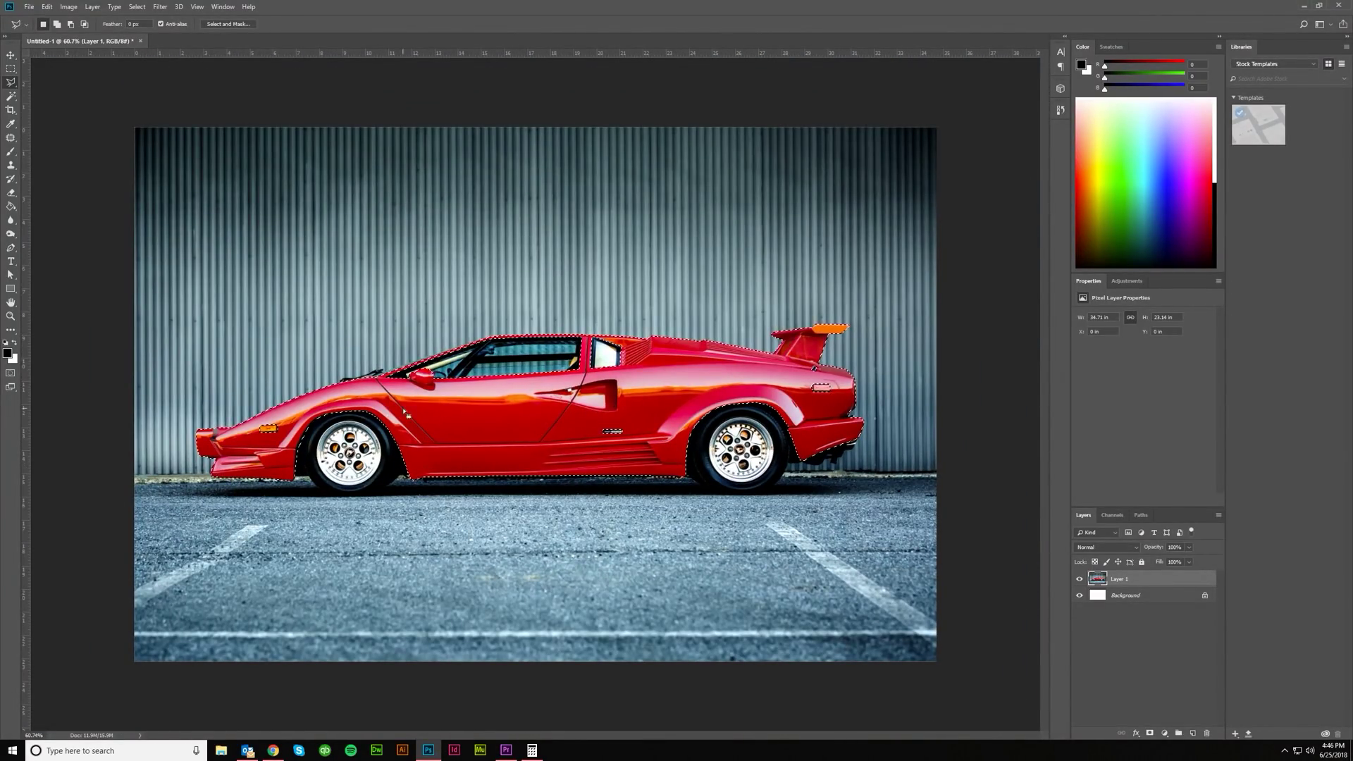
pyautogui.scroll(2, 407, 415)
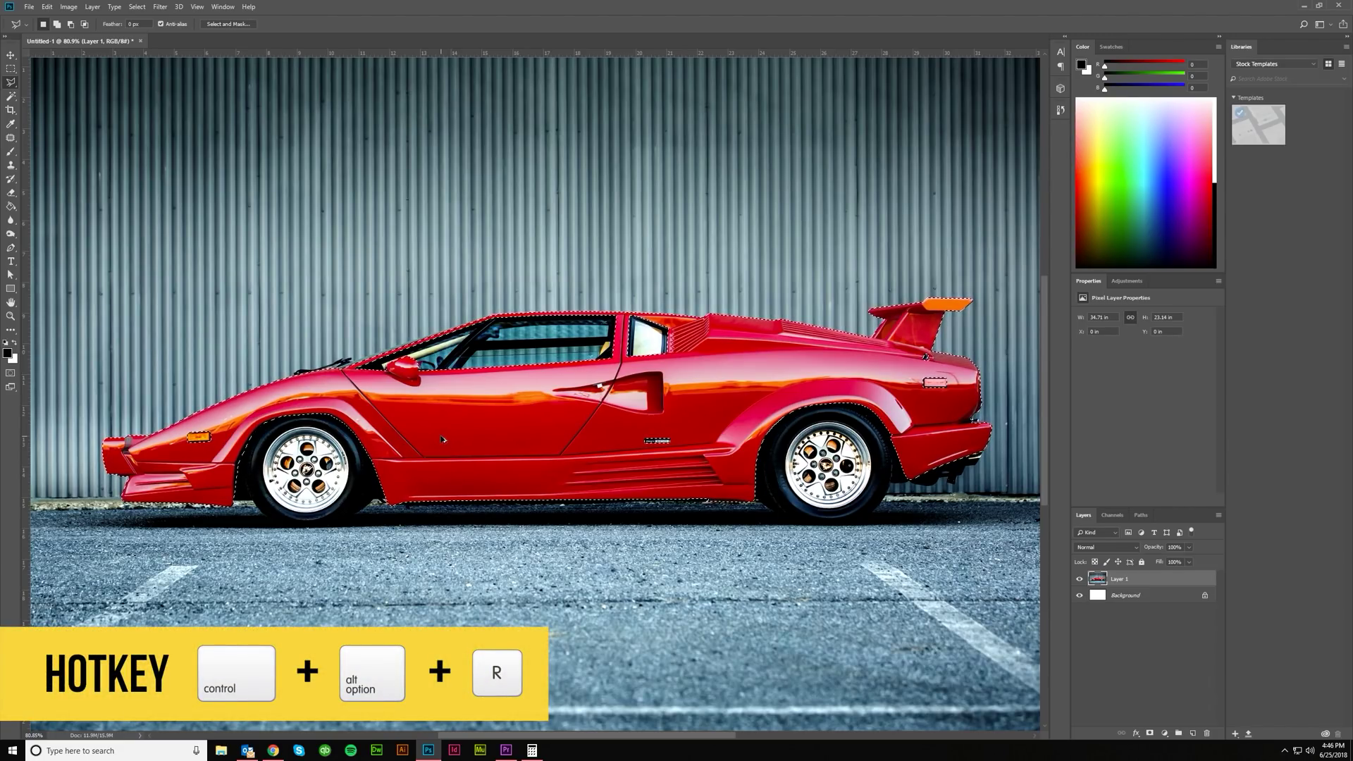
pyautogui.hotkey('ctrl', 'alt', 'r')
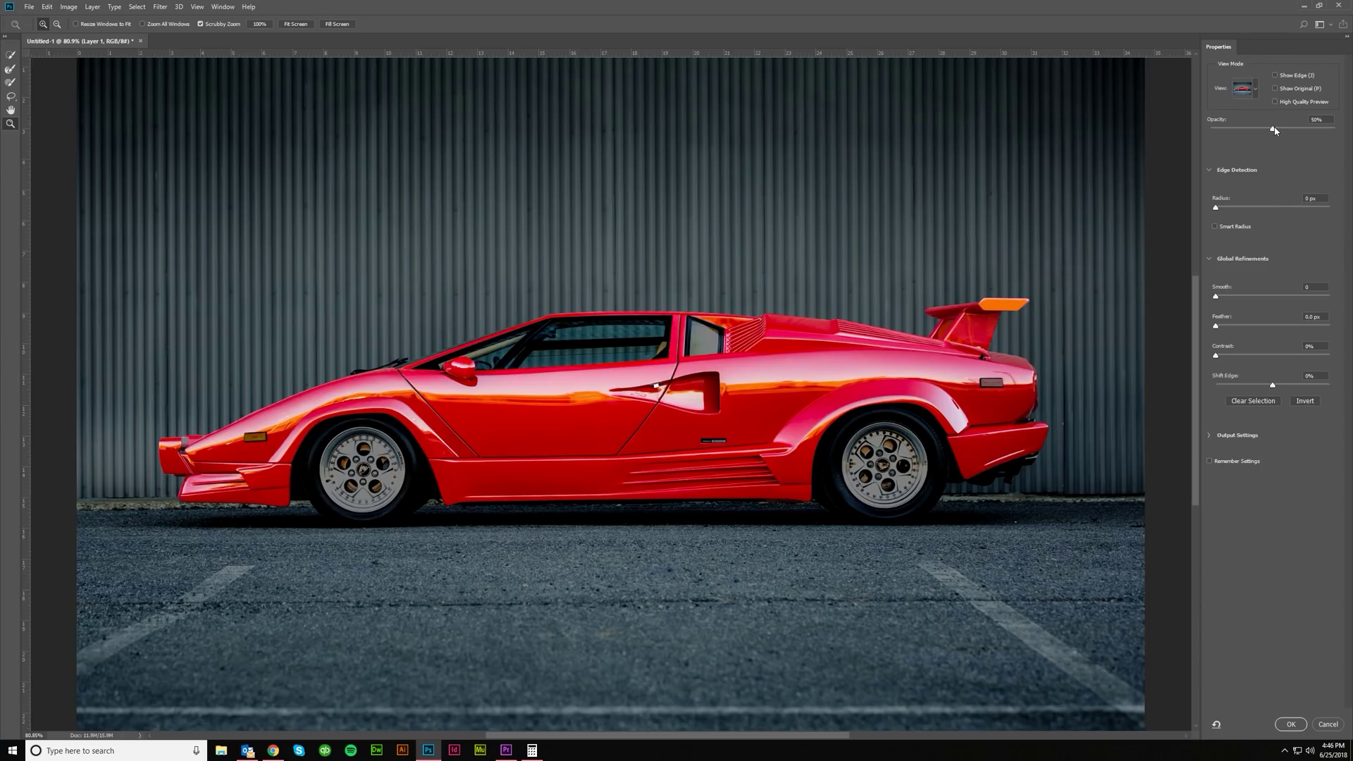
pyautogui.moveTo(1273, 130); pyautogui.dragTo(1328, 136)
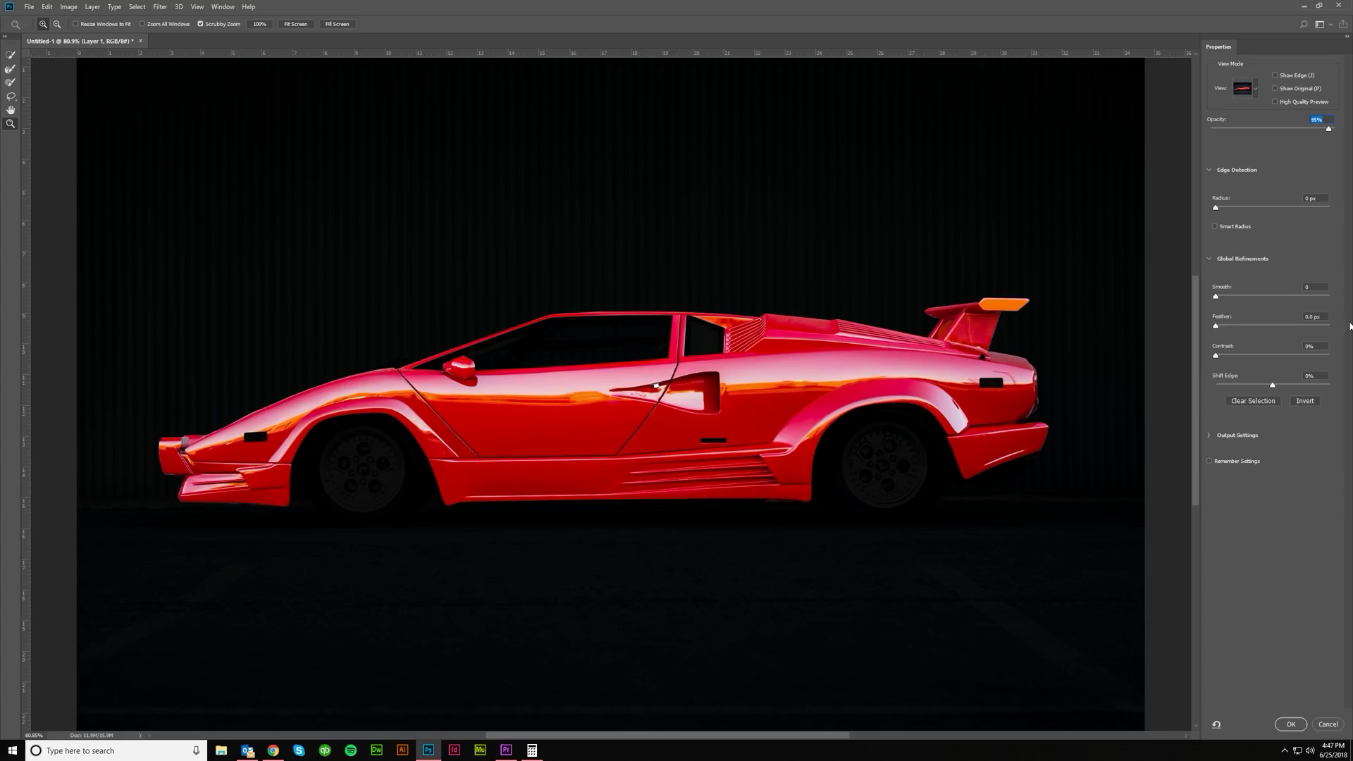
# - Refine the car selection's edge with a Feather of 1 px, Contrast of 25% and Shift Edge of -5%
pyautogui.write('1')
pyautogui.press('Tab')
pyautogui.write('25')
pyautogui.press('Tab')
pyautogui.write('-5')
pyautogui.press('Tab')
pyautogui.moveTo(915, 337); pyautogui.dragTo(974, 300)
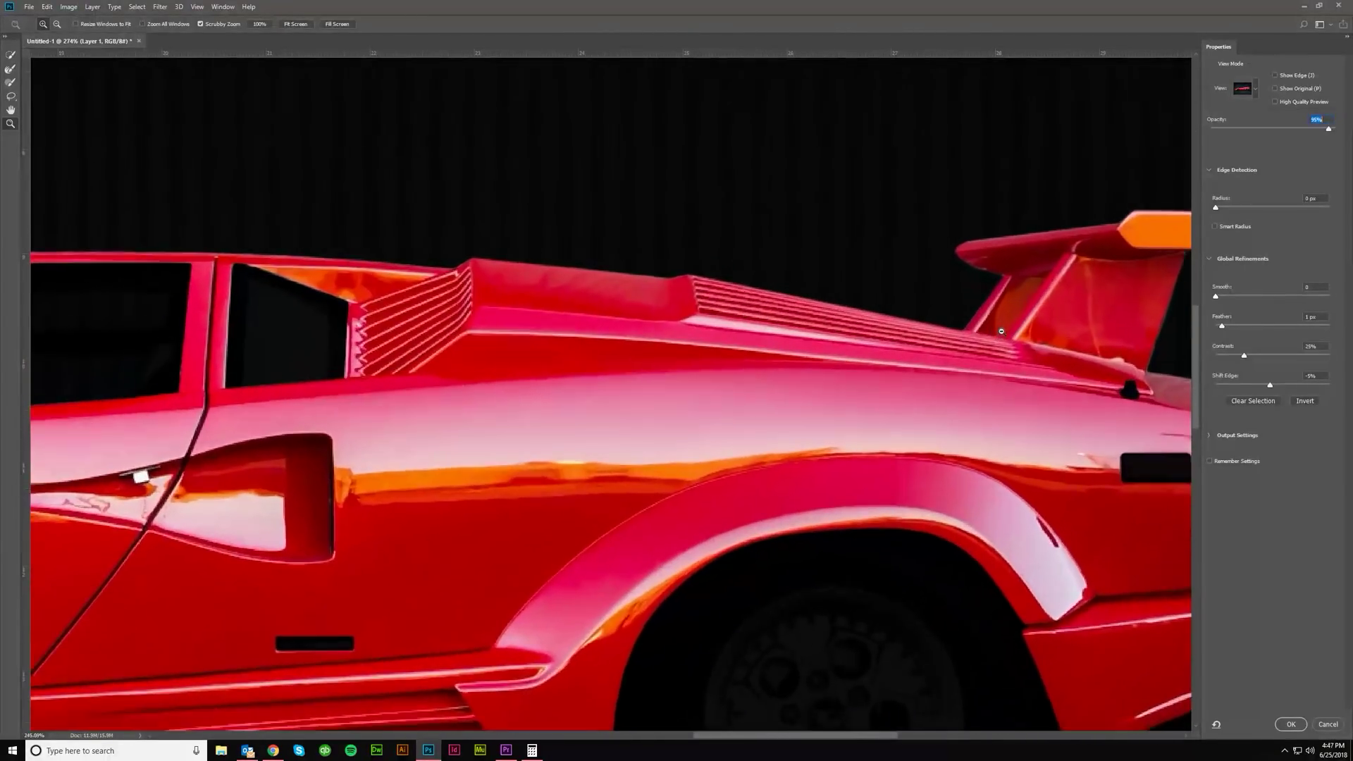
pyautogui.scroll(2, 1001, 331)
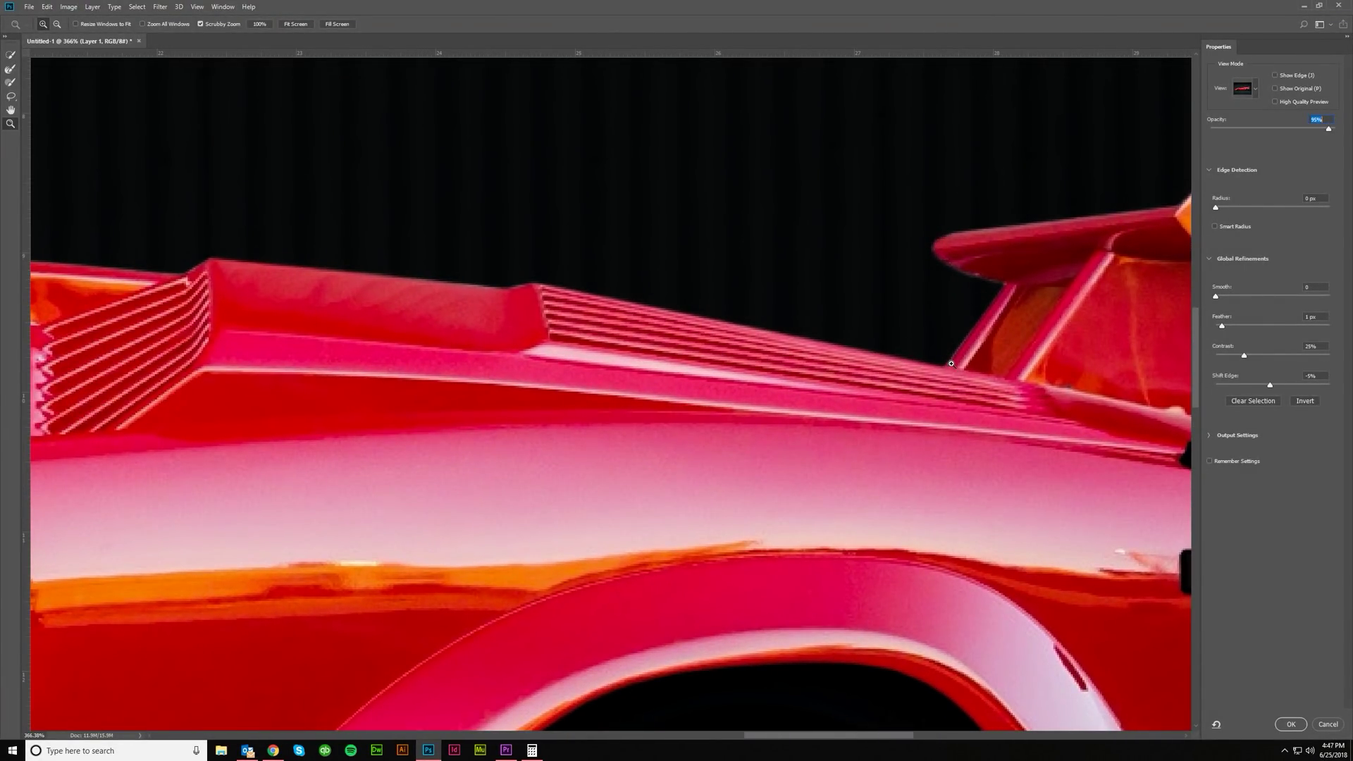
pyautogui.scroll(-8, 966, 451)
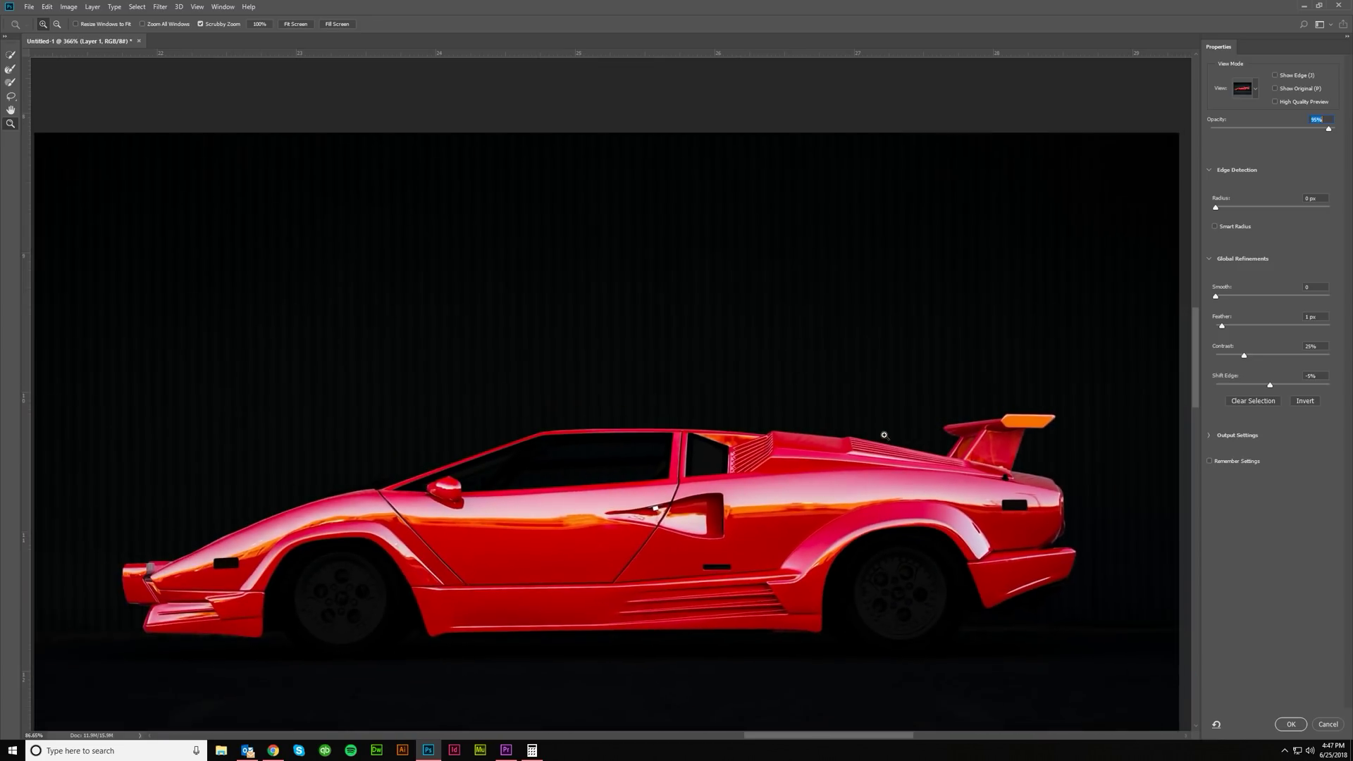
# - Try Feather values of 11 px and 0 px on the car's edge and return it to 1 px
pyautogui.scroll(7, 944, 465)
pyautogui.click(1311, 316)
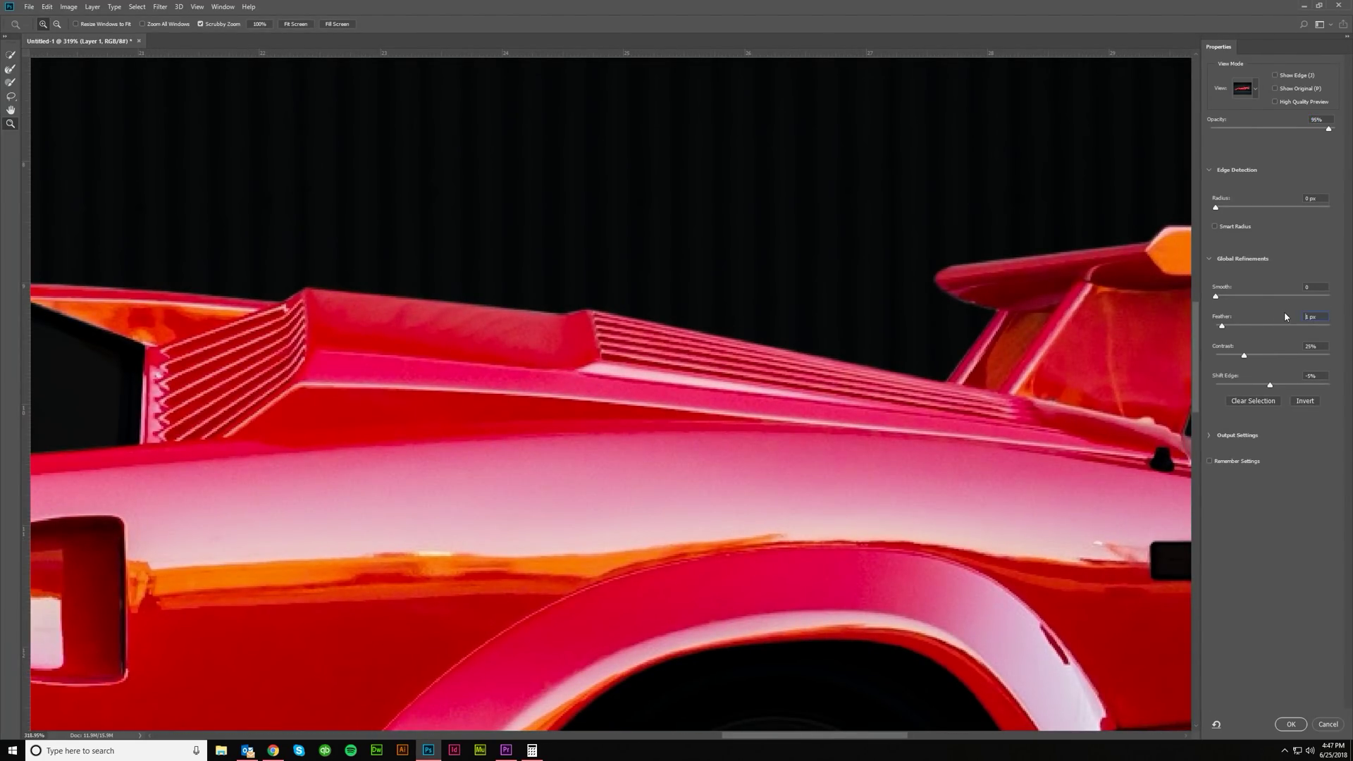
pyautogui.hotkey('shift', 'Up')
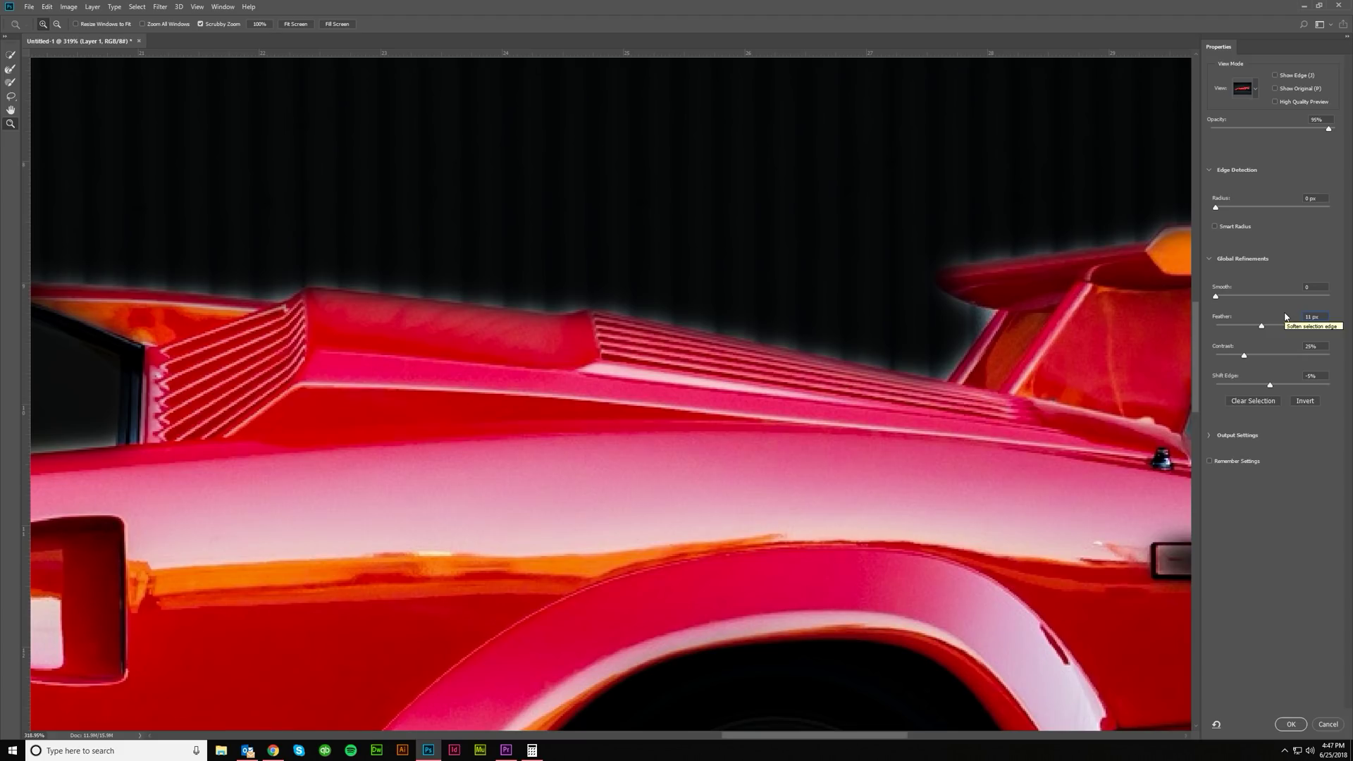
pyautogui.hotkey('shift', 'Down')
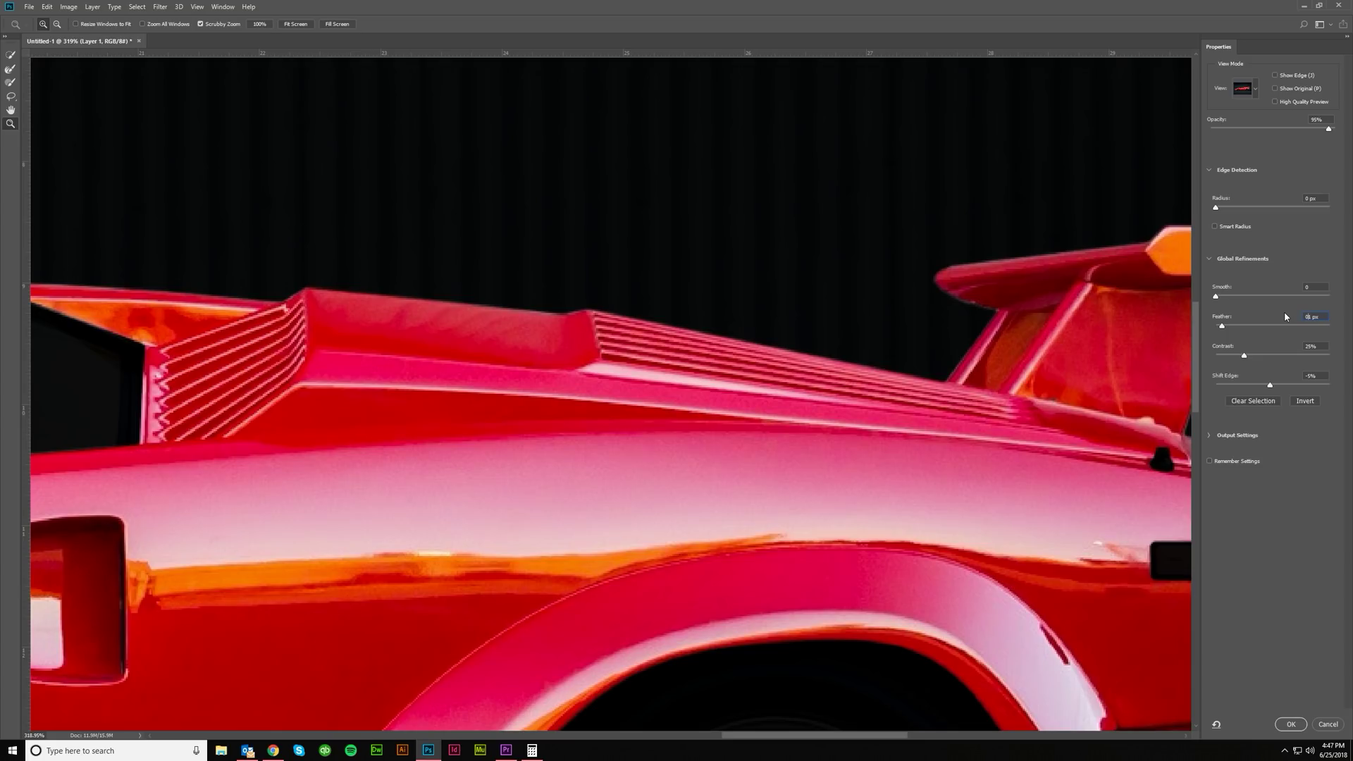
pyautogui.press('BackSpace')
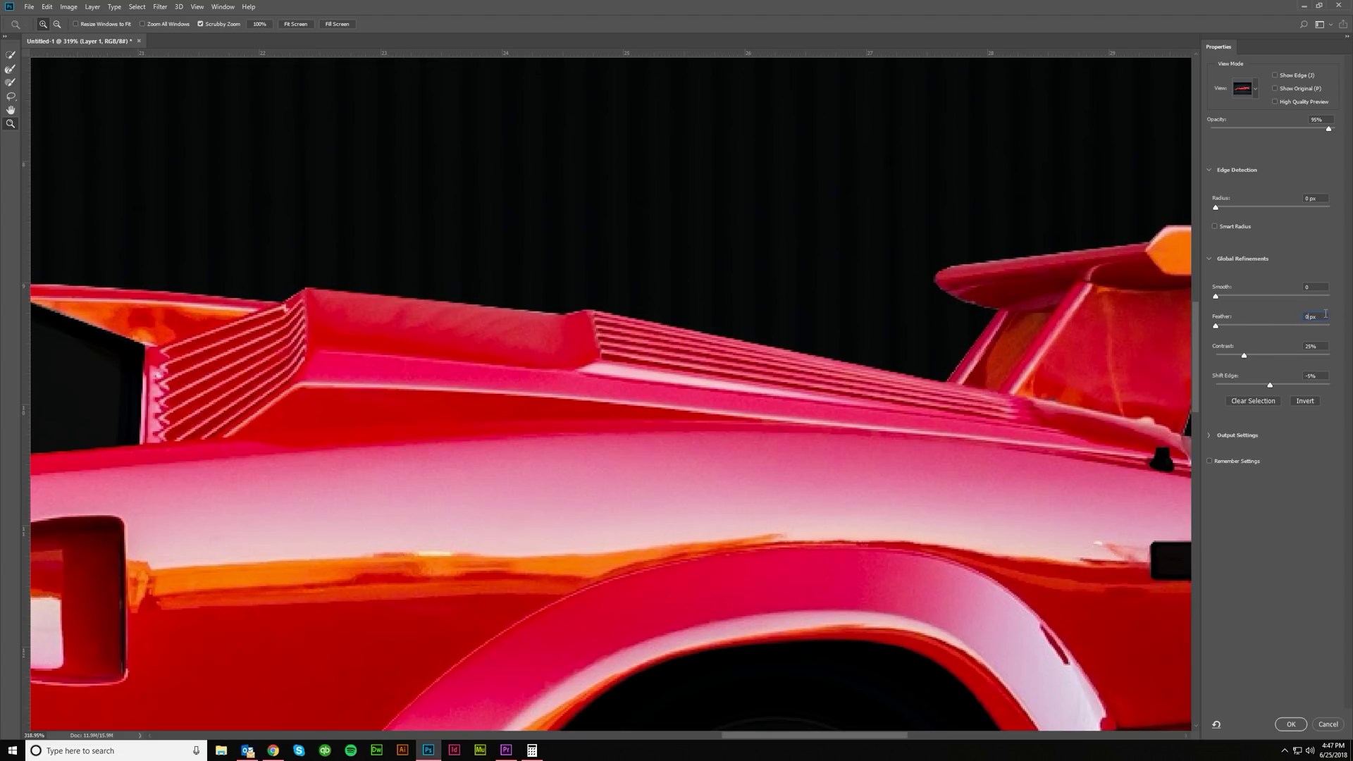
pyautogui.moveTo(1220, 326); pyautogui.dragTo(1222, 329)
# - Try edge Contrast values of 50%, 35% and 25% on the car selection
pyautogui.write('50')
pyautogui.press('Tab')
pyautogui.hotkey('shift', 'Tab')
pyautogui.write('35')
pyautogui.press('Tab')
pyautogui.hotkey('shift', 'Tab')
pyautogui.write('25')
pyautogui.press('Tab')
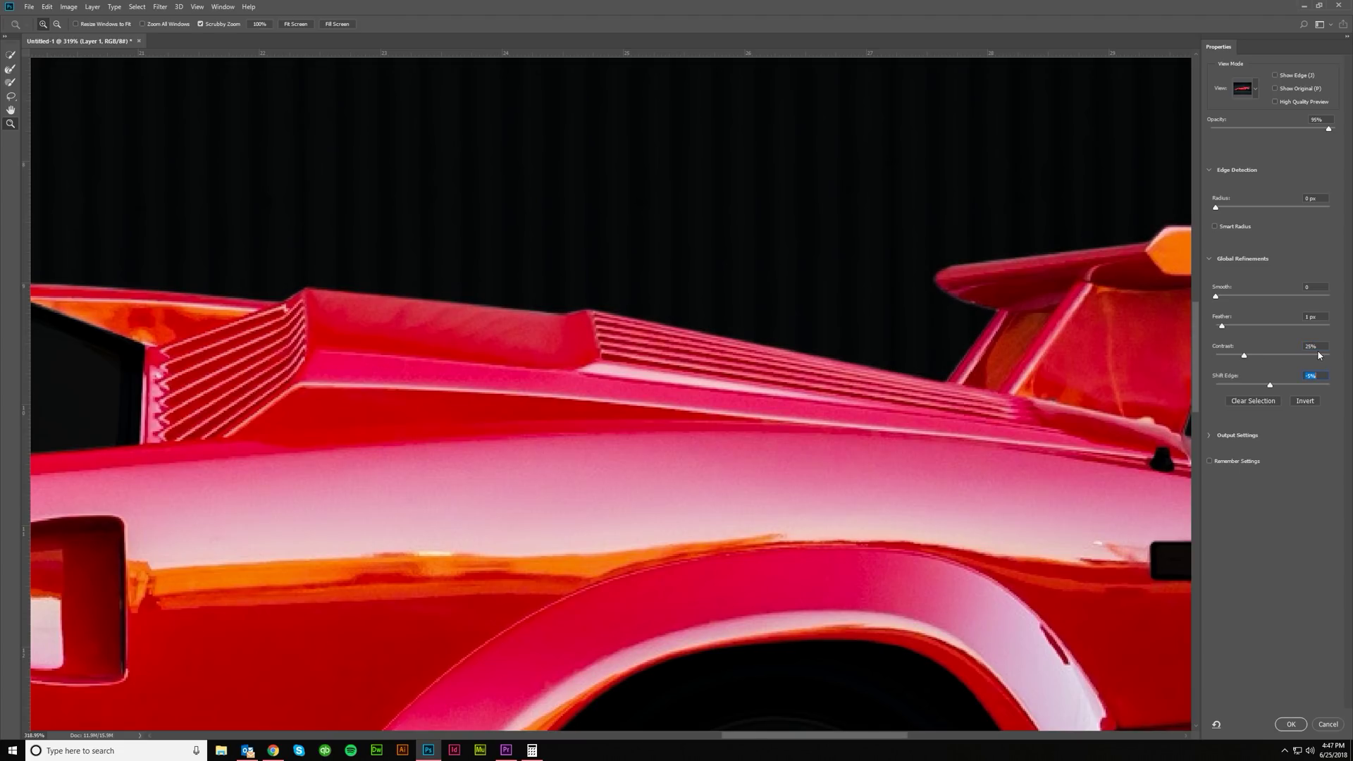
# - Set the selection edge's Contrast to 30% after trying 35%
pyautogui.hotkey('shift', 'Tab')
pyautogui.write('35')
pyautogui.press('Tab')
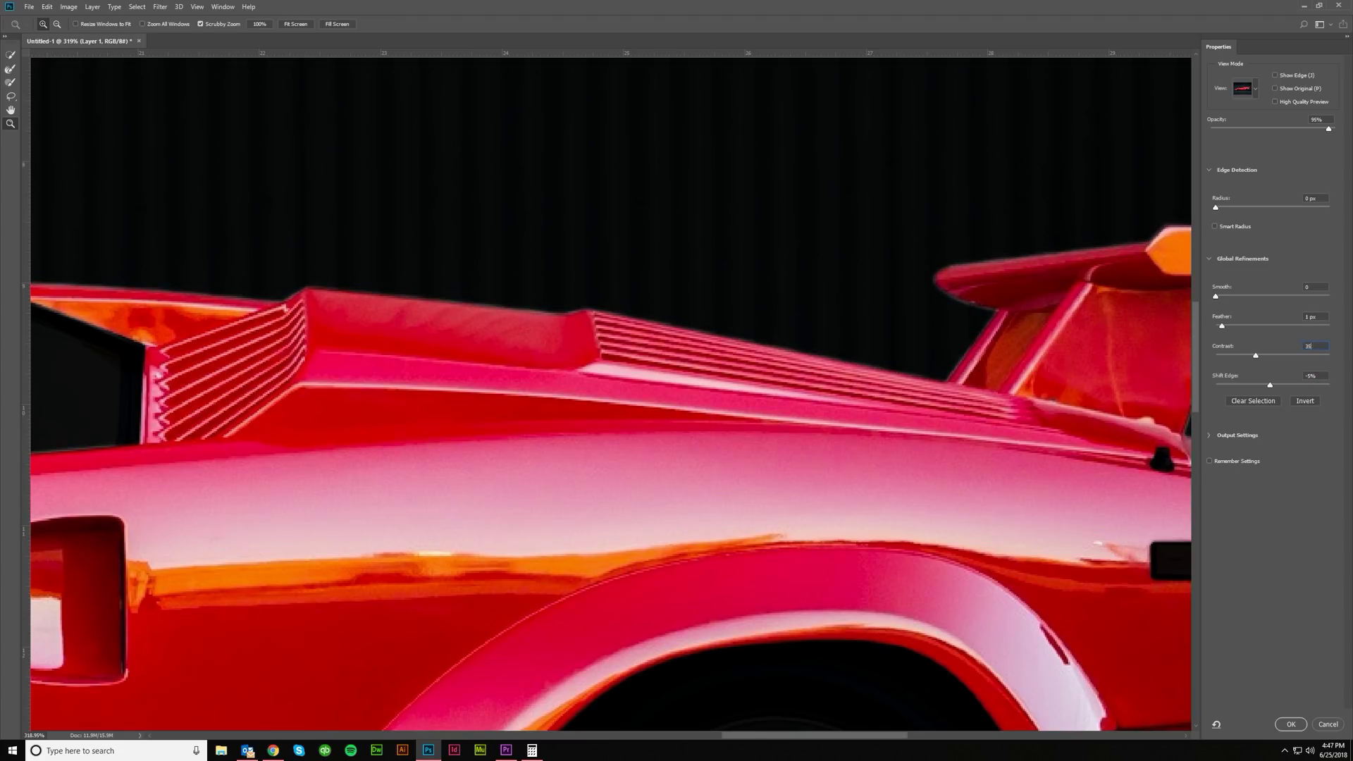
pyautogui.hotkey('shift', 'Tab')
pyautogui.write('30')
pyautogui.press('Tab')
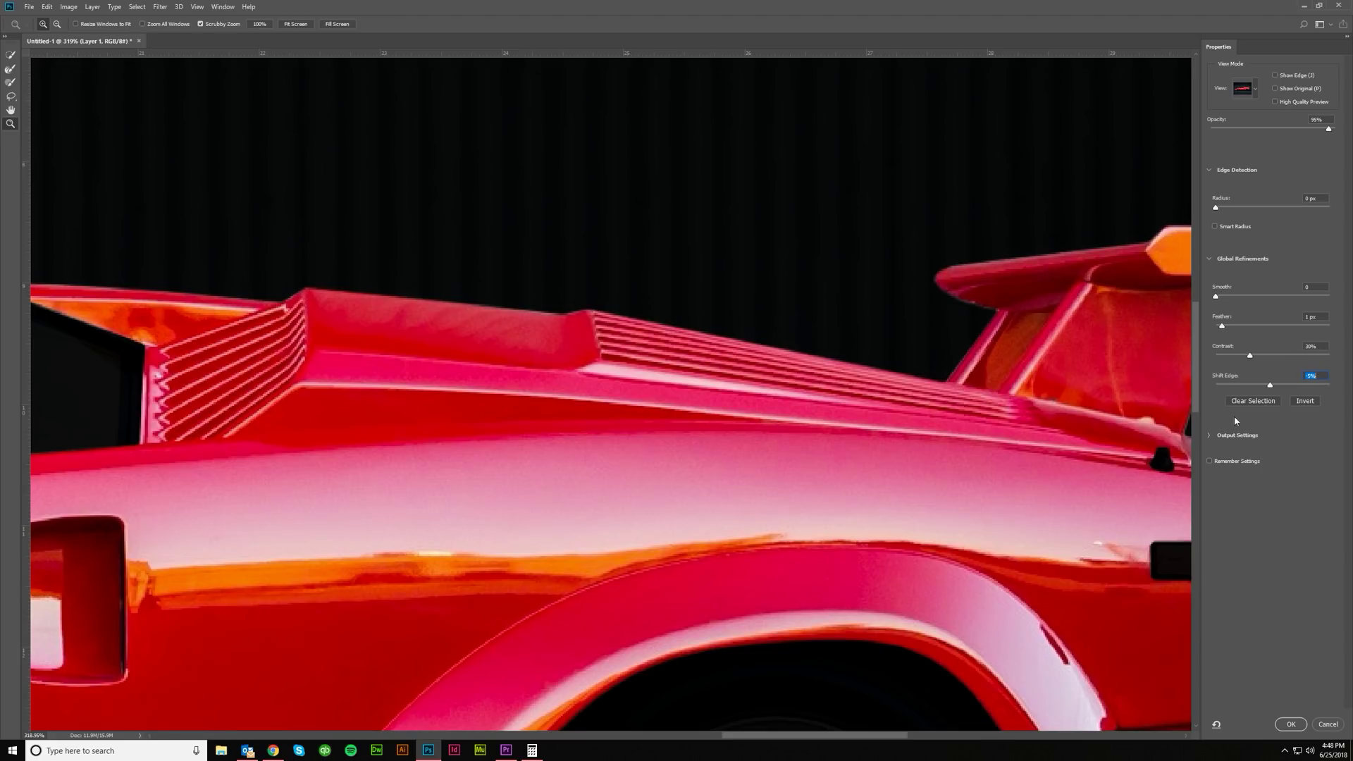
# - Try Shift Edge values of +25% and -25% and undo back to -5%
pyautogui.write('20')
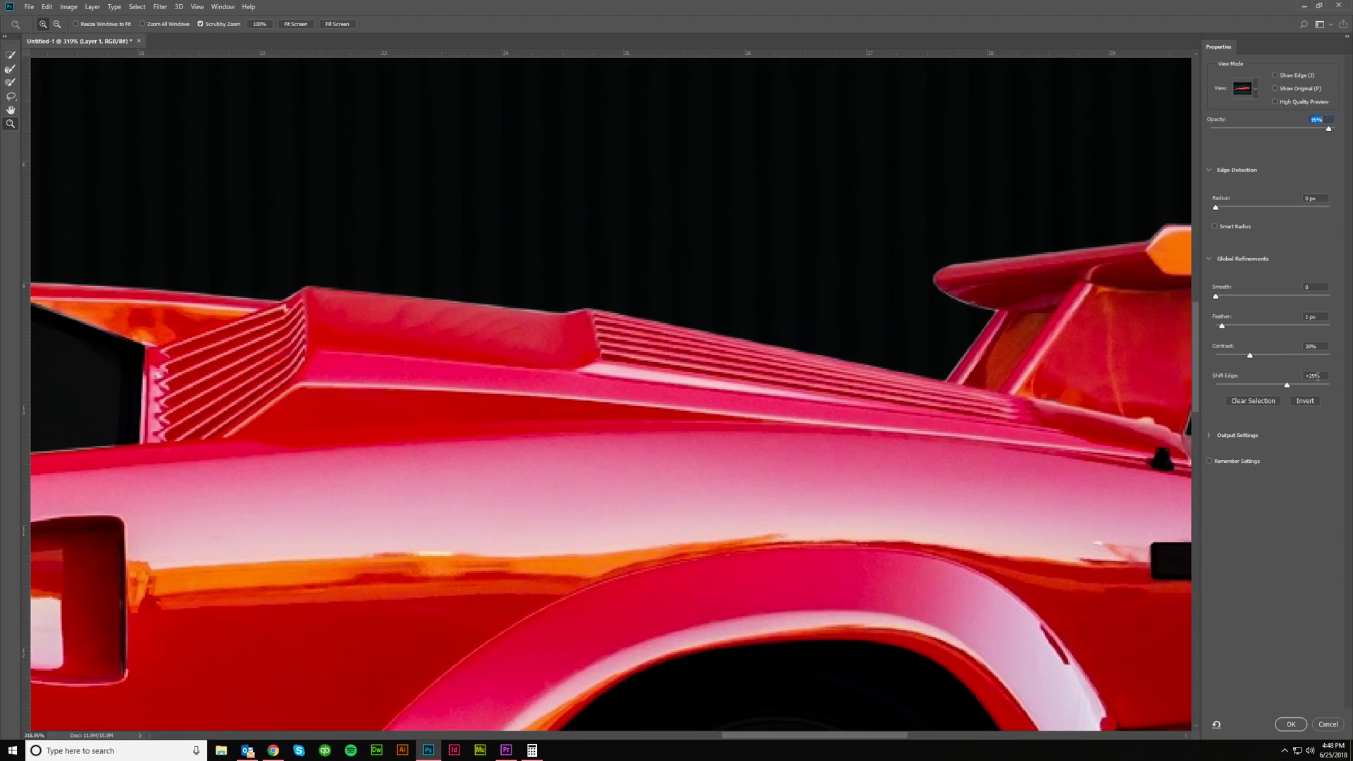
pyautogui.write('-25')
pyautogui.press('Tab')
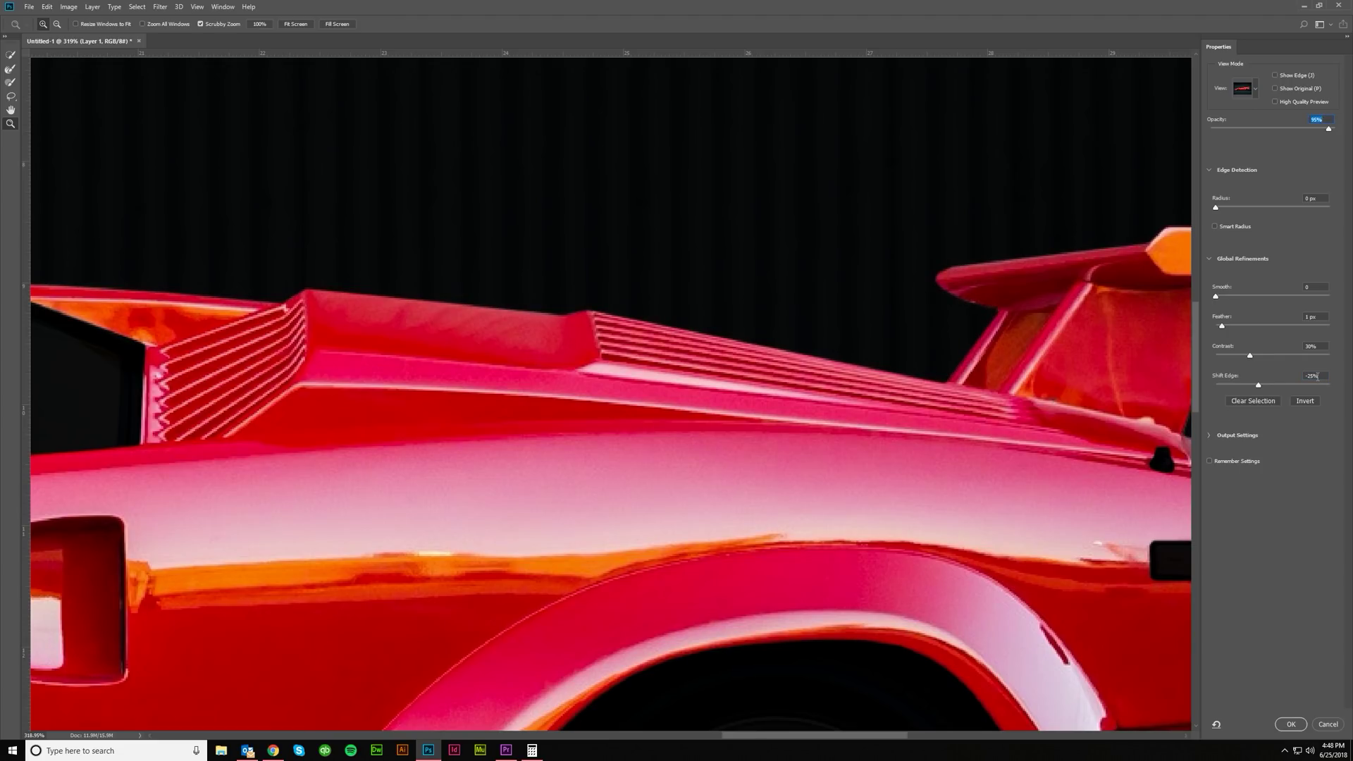
pyautogui.hotkey('ctrl', 'z')
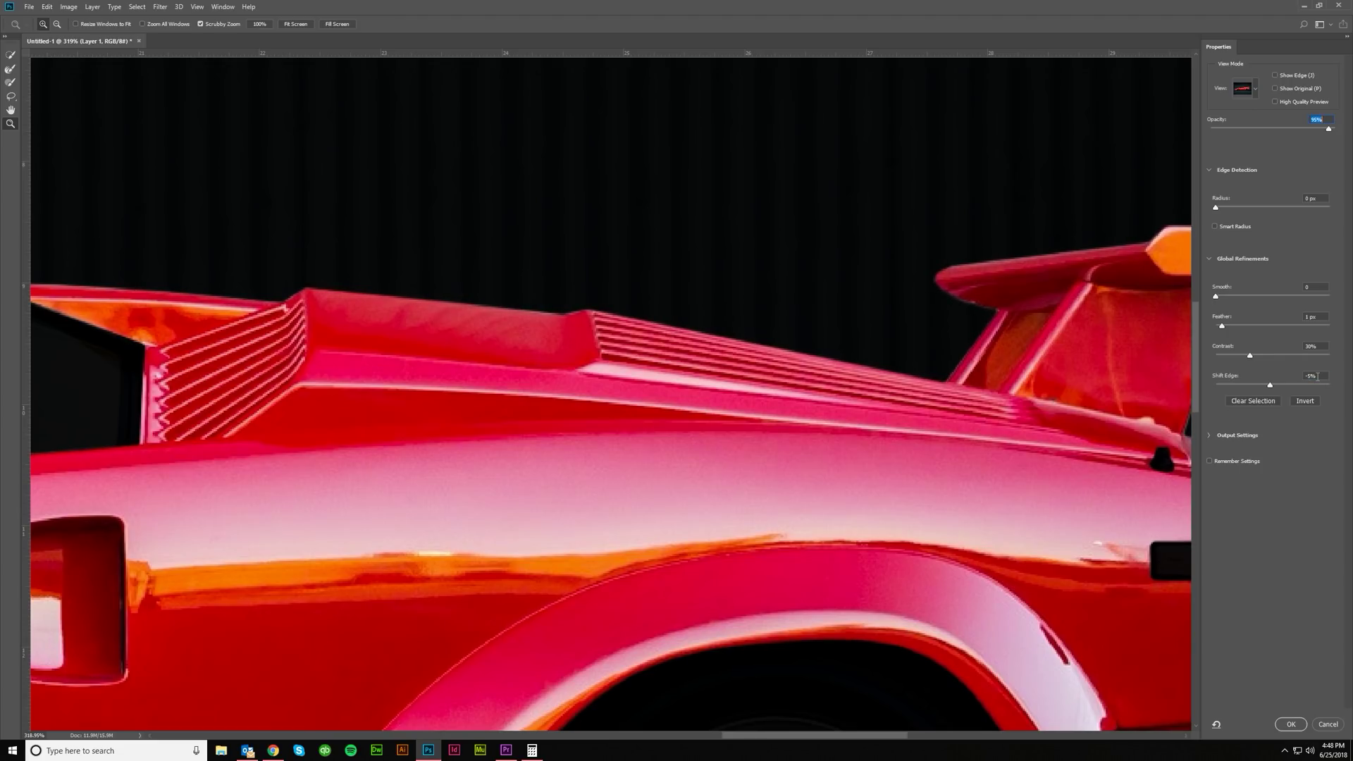
pyautogui.press('Tab')
# - Apply the Select and Mask refinements to the car selection
pyautogui.hotkey('ctrl', '1')
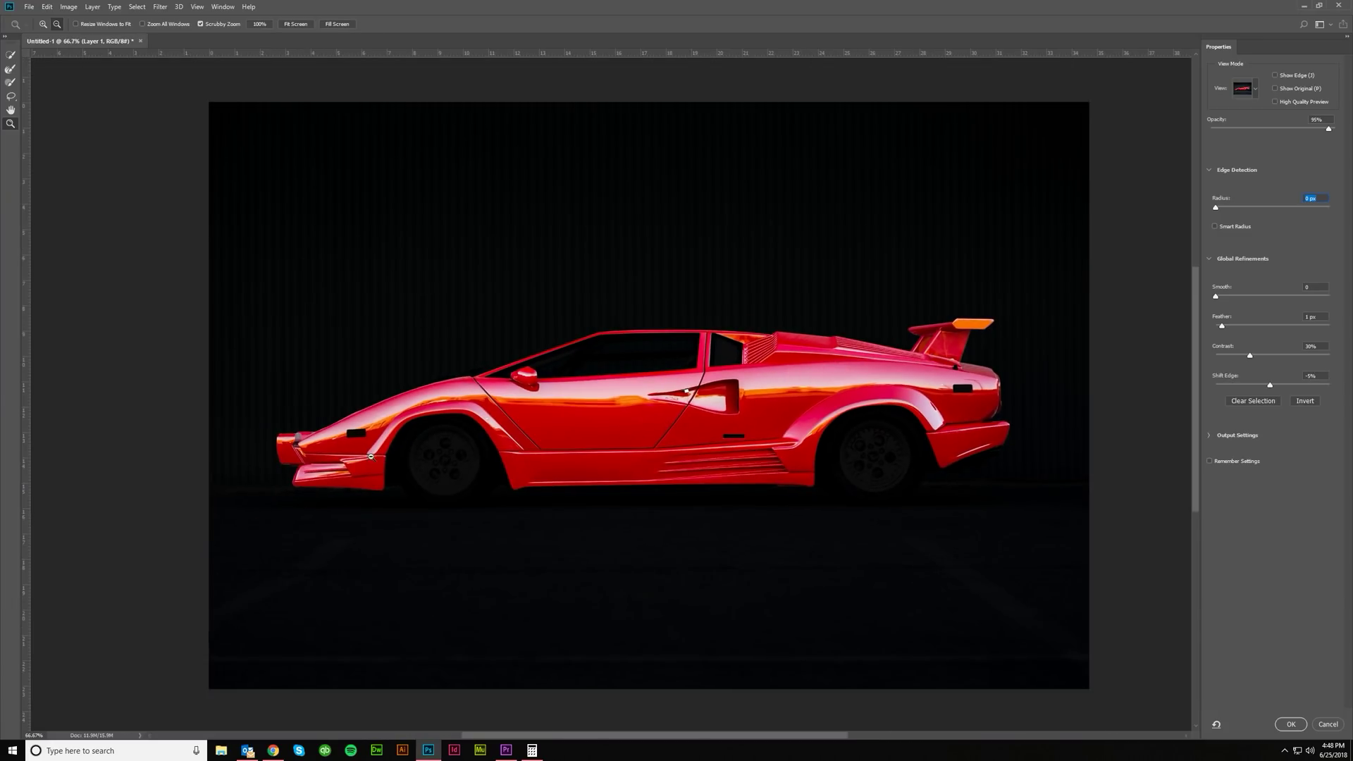
pyautogui.keyDown('alt'); pyautogui.click(397, 454); pyautogui.keyUp('alt')
pyautogui.click(1288, 726)
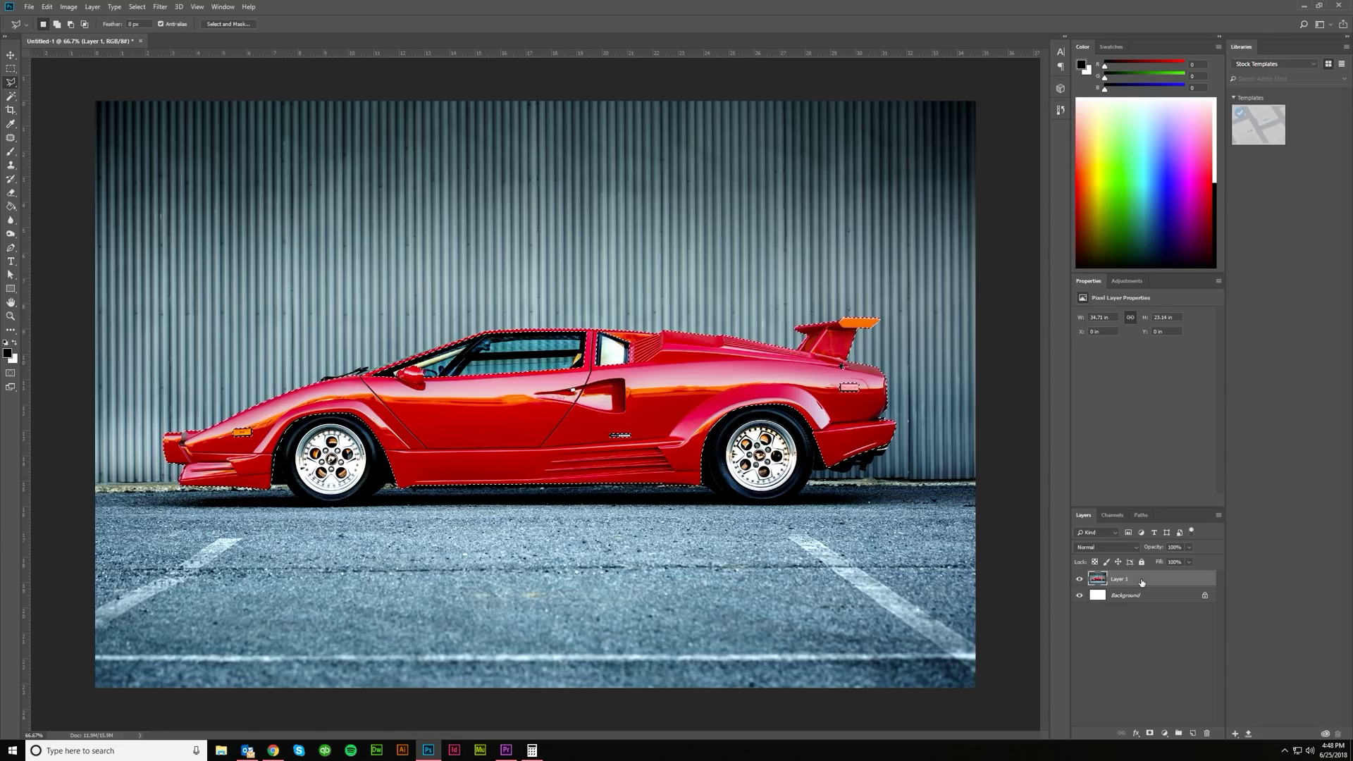
# - Copy the selected bodywork onto its own layer and check the cutout by temporarily hiding Layer 1
pyautogui.hotkey('ctrl', 'j')
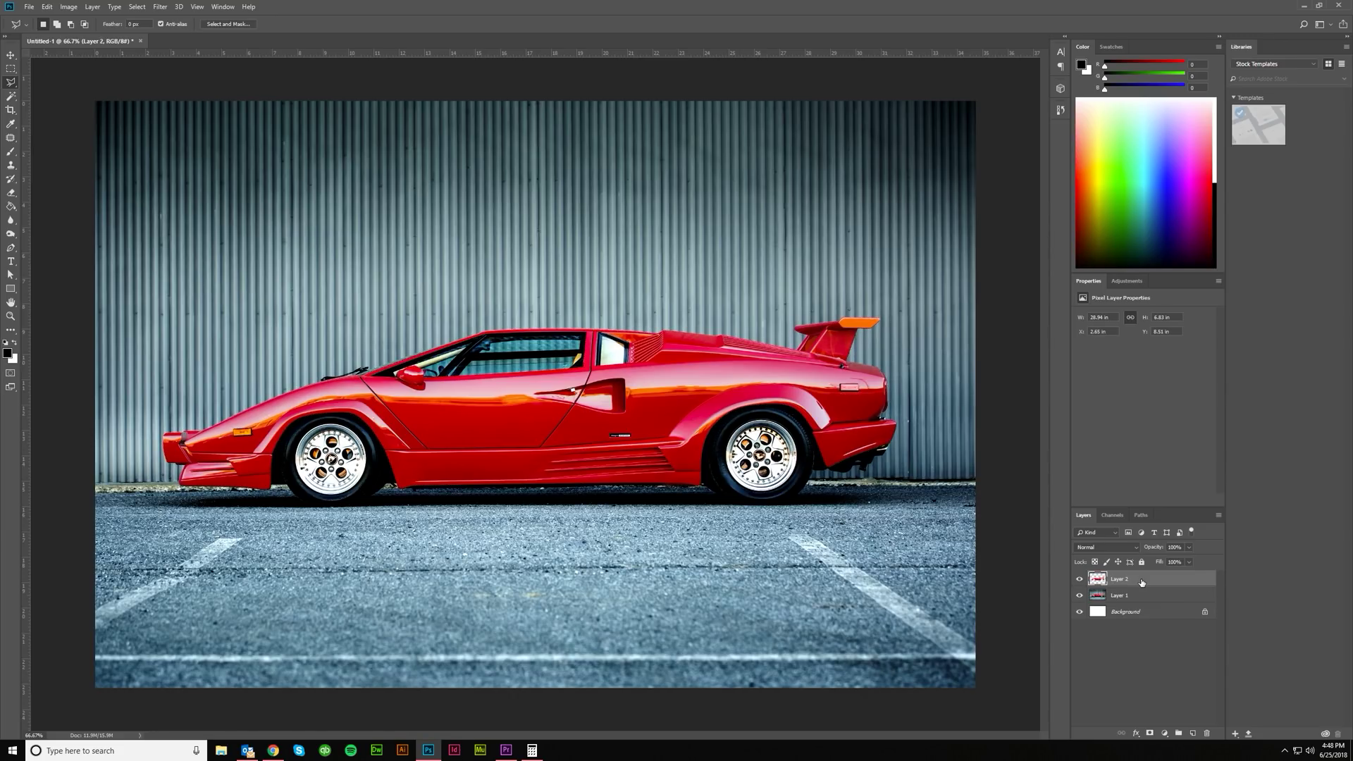
pyautogui.click(1079, 595)
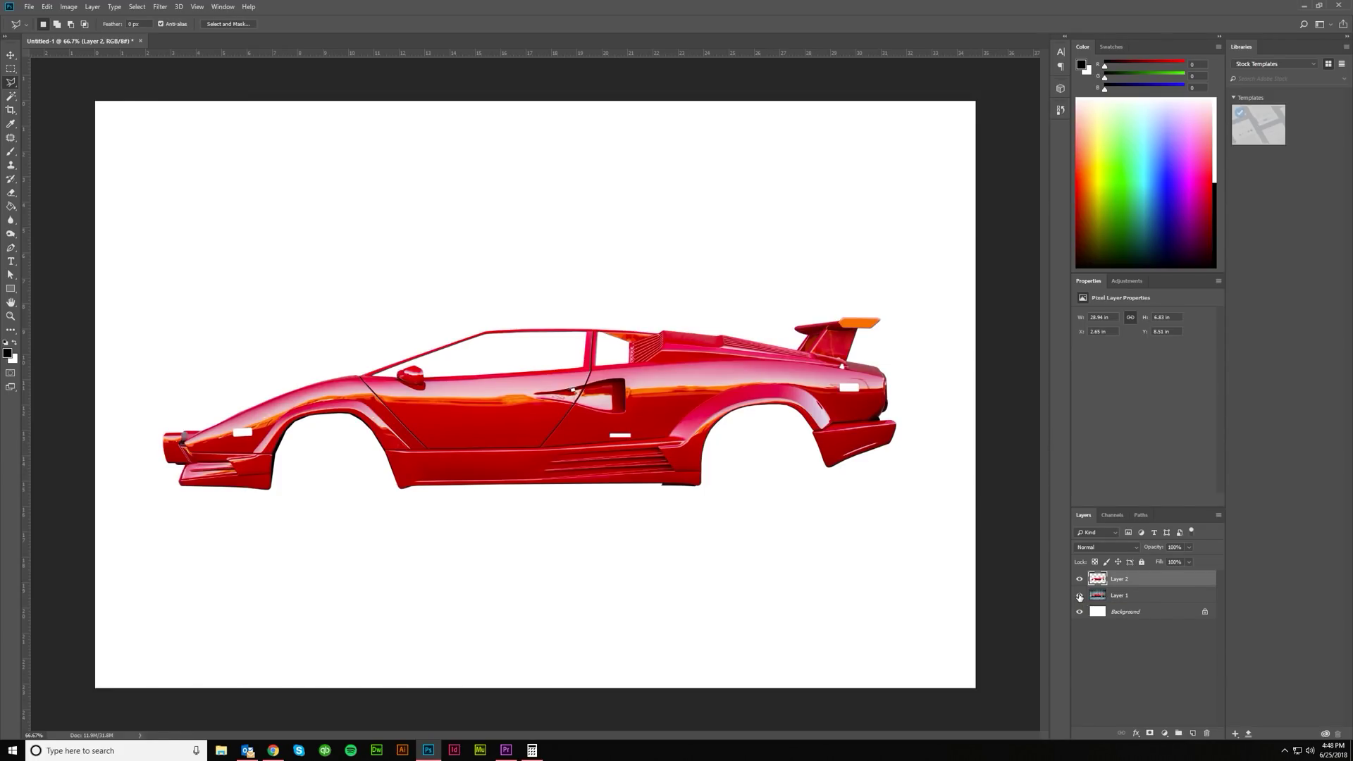
pyautogui.click(1079, 596)
# - Desaturate the copied bodywork layer with the Desaturate adjustment
pyautogui.click(68, 7)
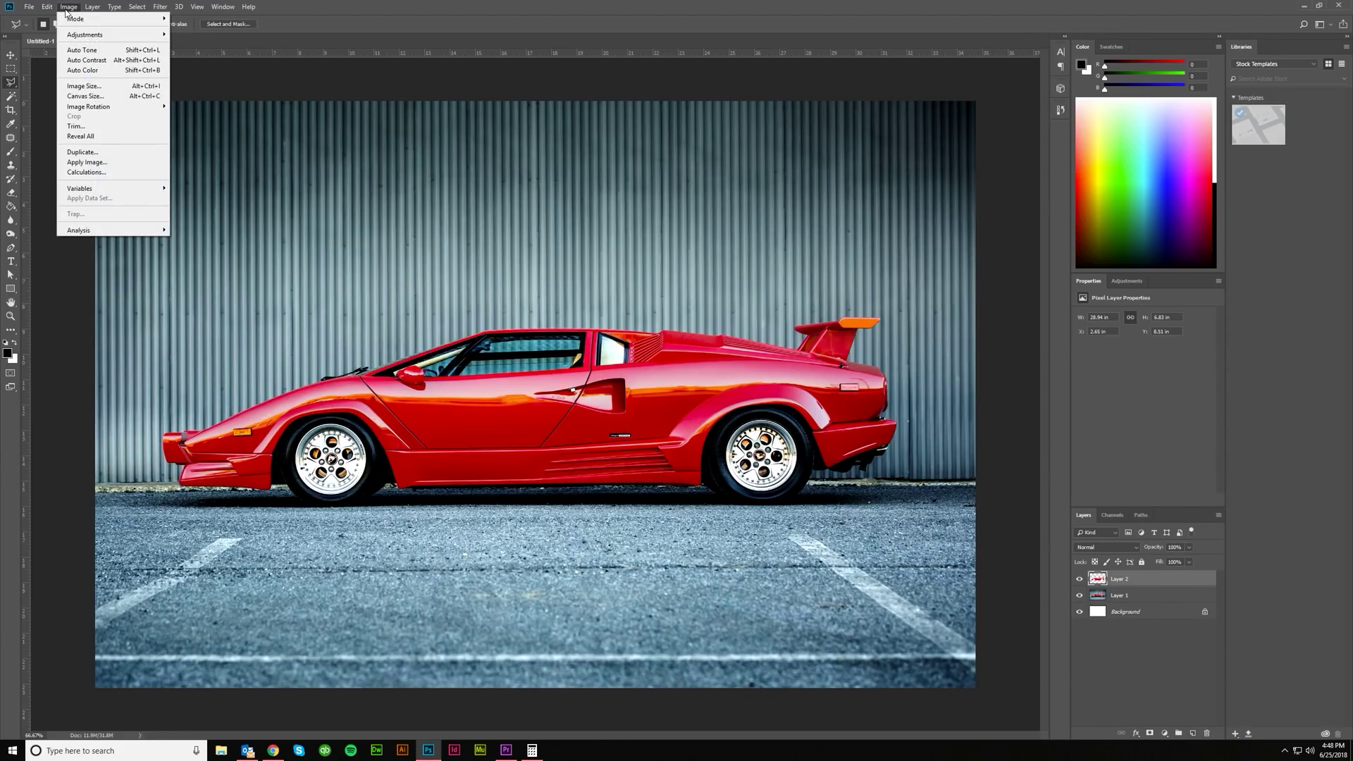
pyautogui.moveTo(106, 35)
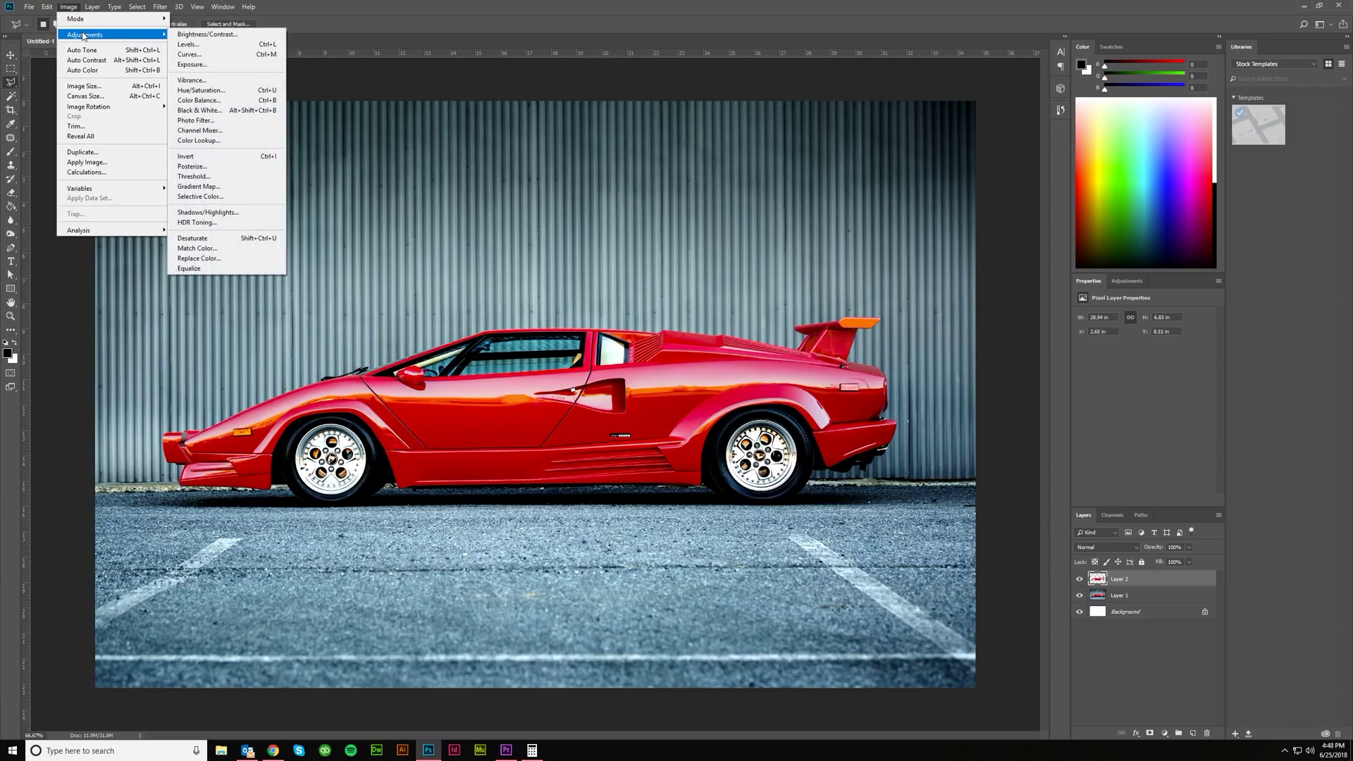
pyautogui.click(233, 241)
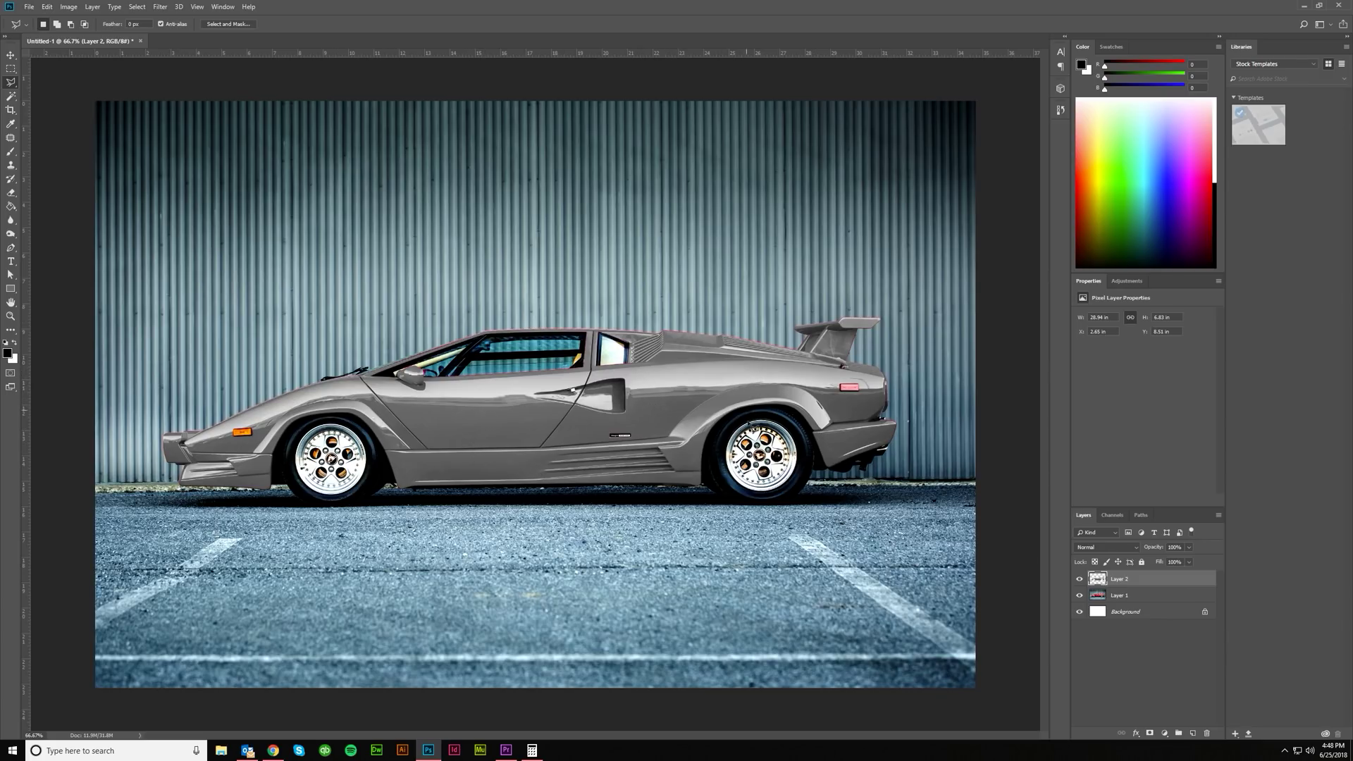
# - Add a yellow Color Overlay in Overlay blend mode to the bodywork layer and compare it with the original paint
pyautogui.doubleClick(1161, 587)
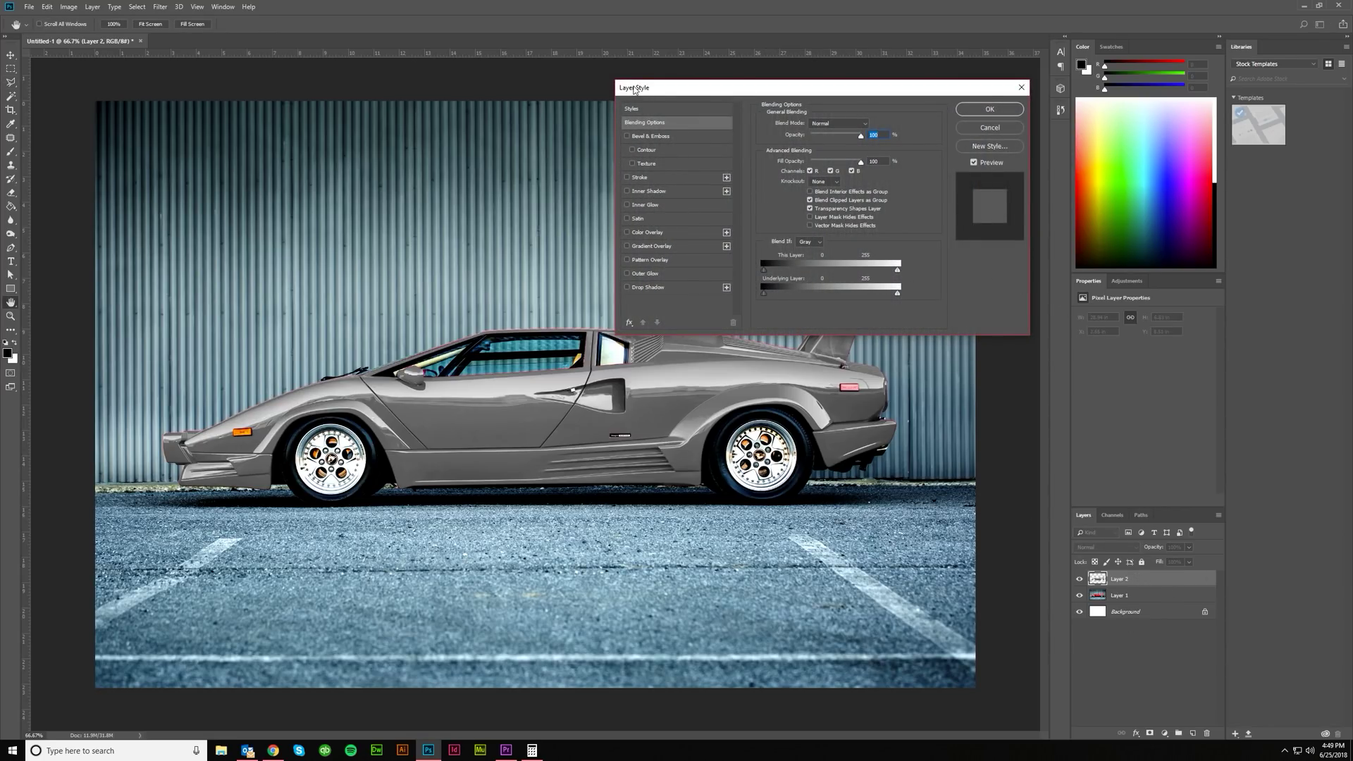
pyautogui.click(627, 233)
pyautogui.click(666, 232)
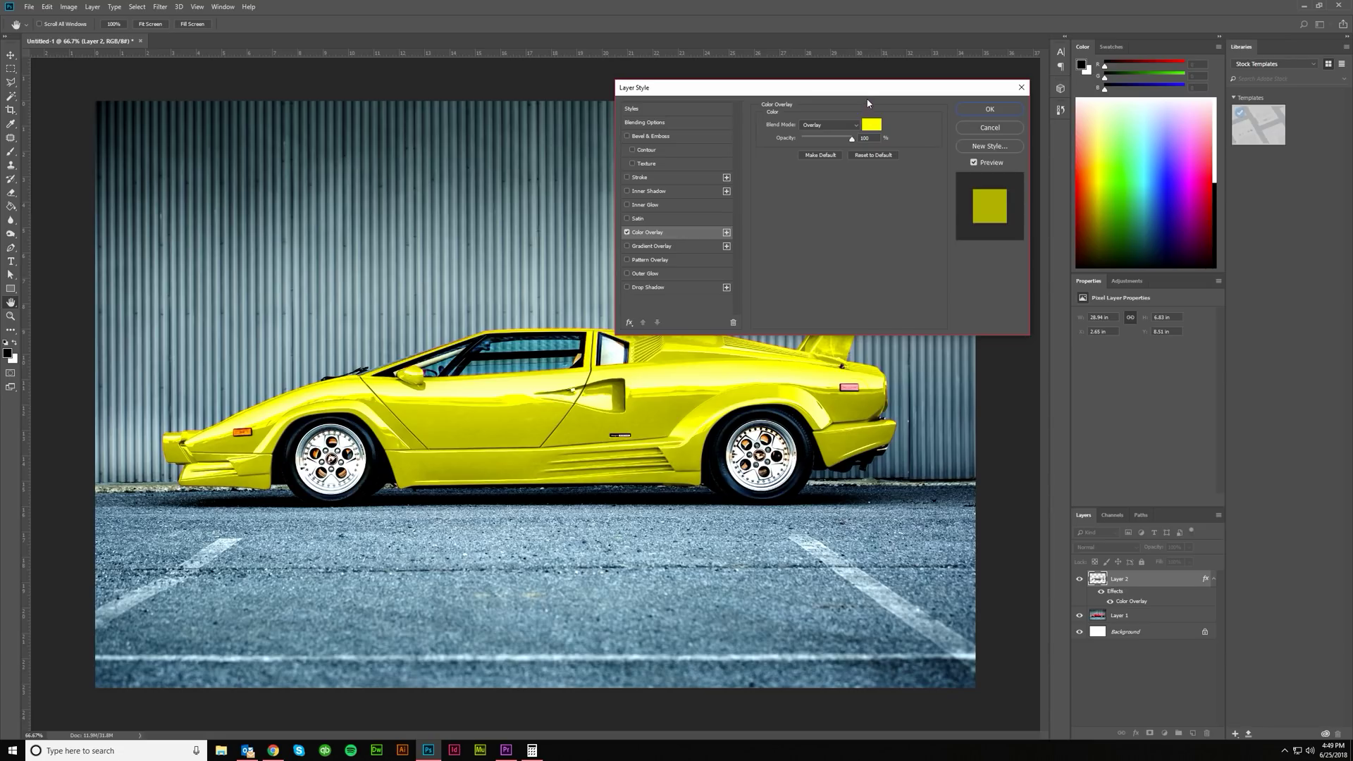
pyautogui.moveTo(871, 87); pyautogui.dragTo(969, 46)
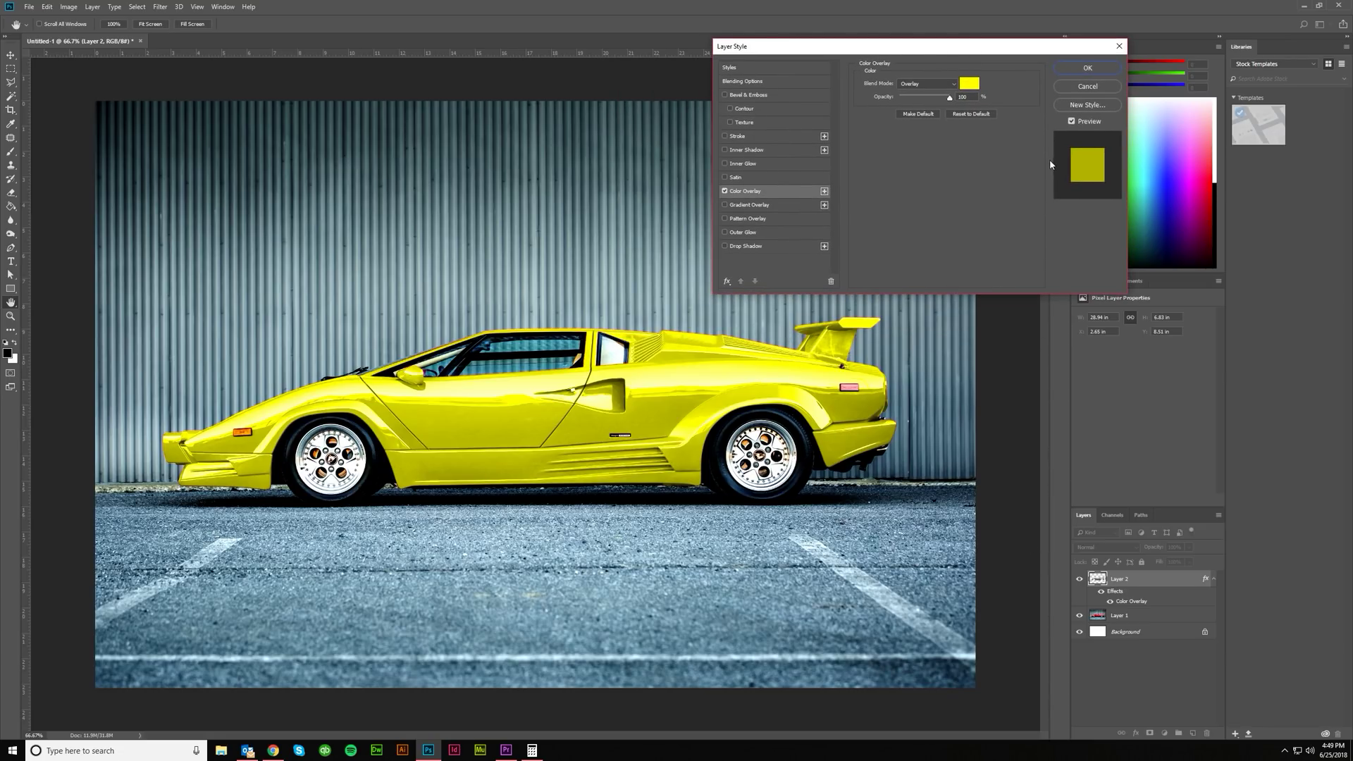
pyautogui.click(1087, 68)
pyautogui.click(1079, 579)
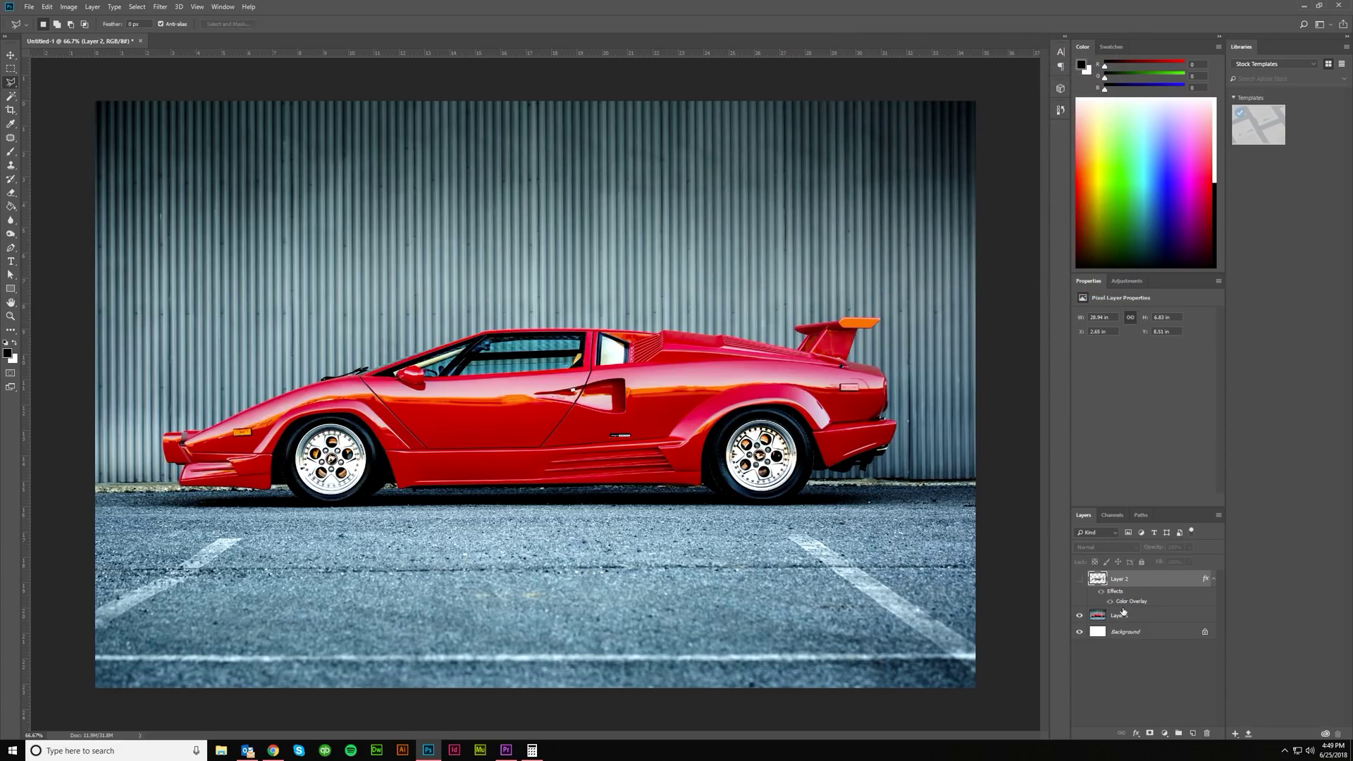
pyautogui.click(1079, 581)
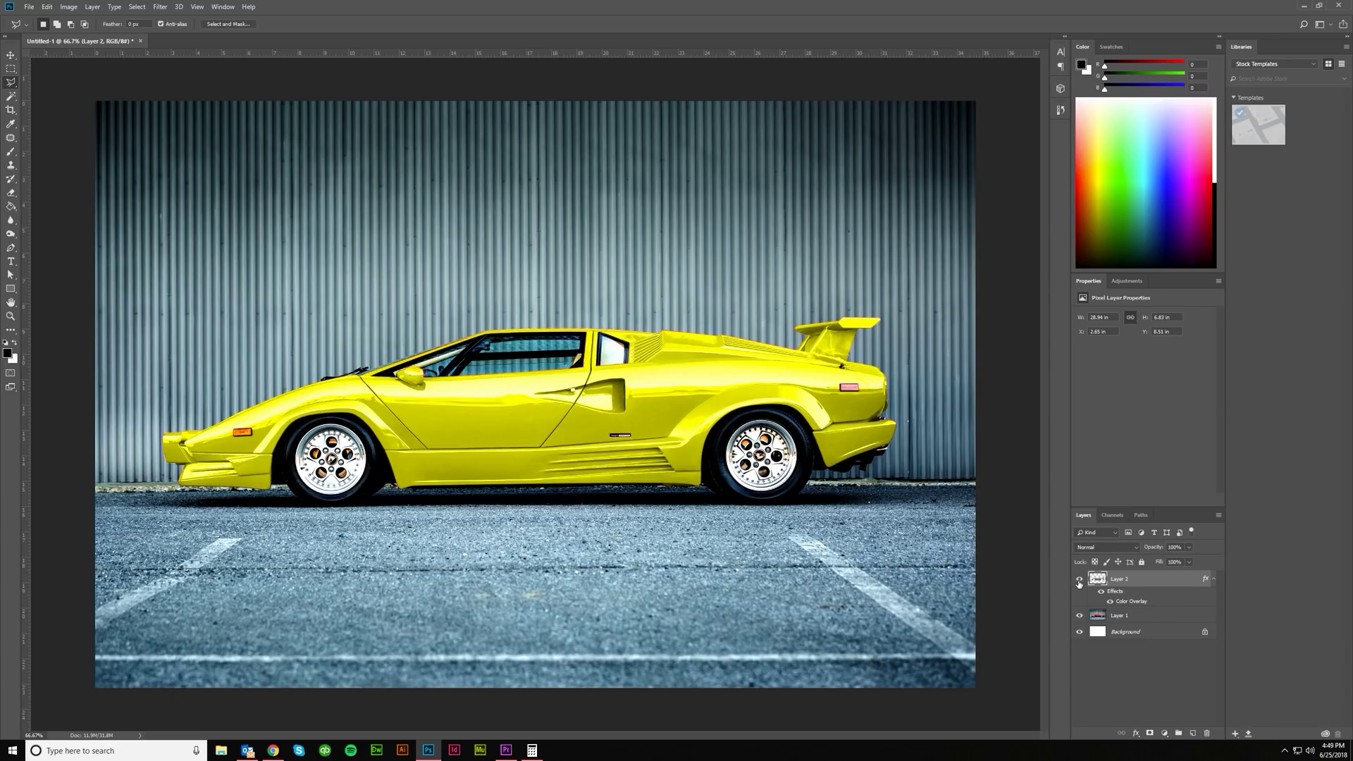
# - Change the bodywork layer's Color Overlay to blue, RGB 0, 0, 255, after trying bright green 05ff00
pyautogui.doubleClick(1160, 585)
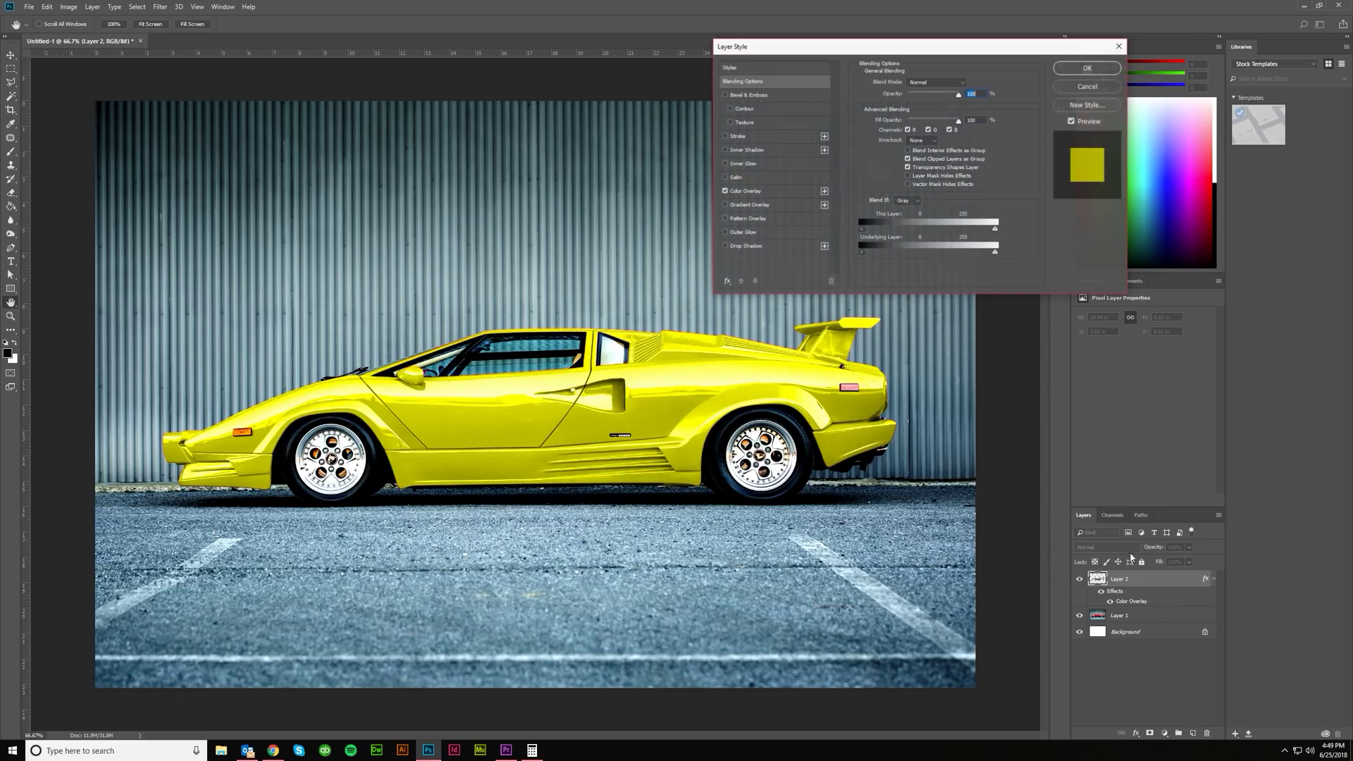
pyautogui.click(795, 195)
pyautogui.click(970, 83)
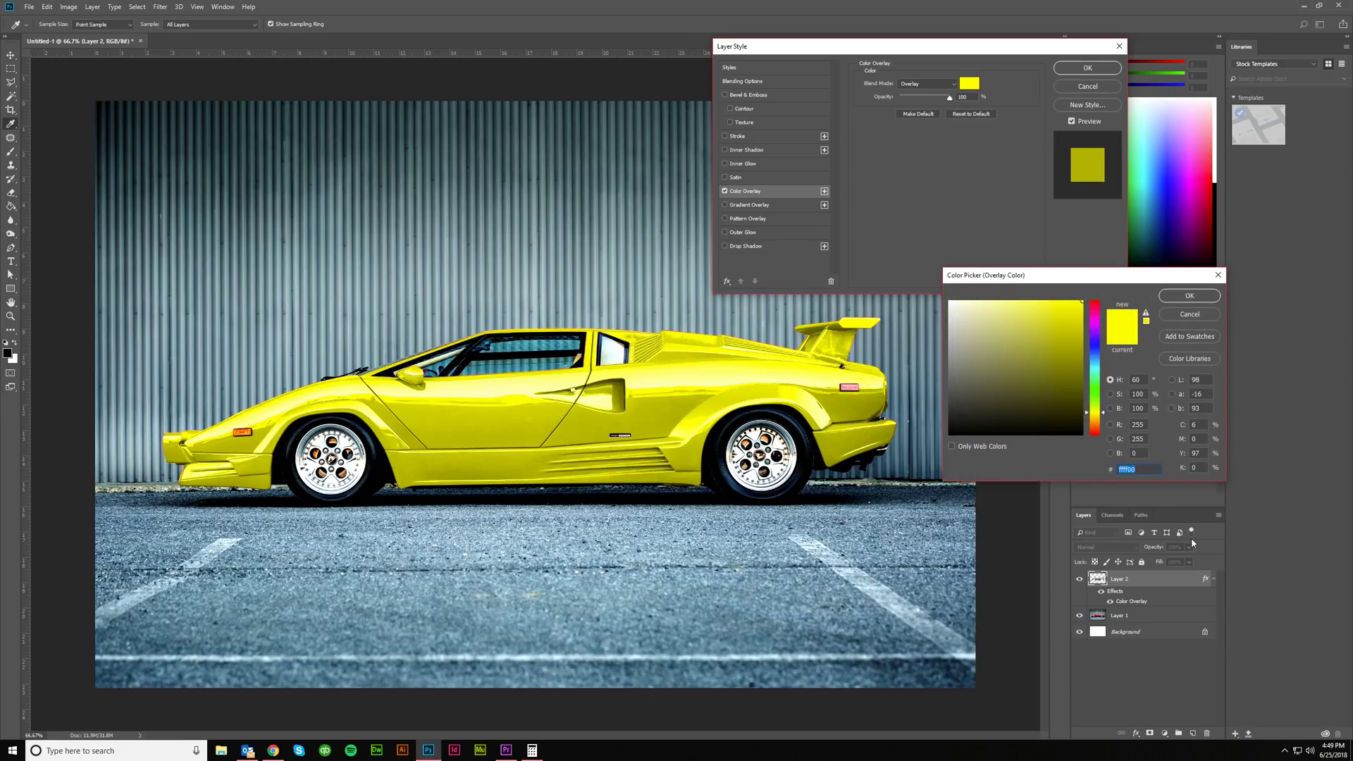
pyautogui.click(1140, 426)
pyautogui.write('500')
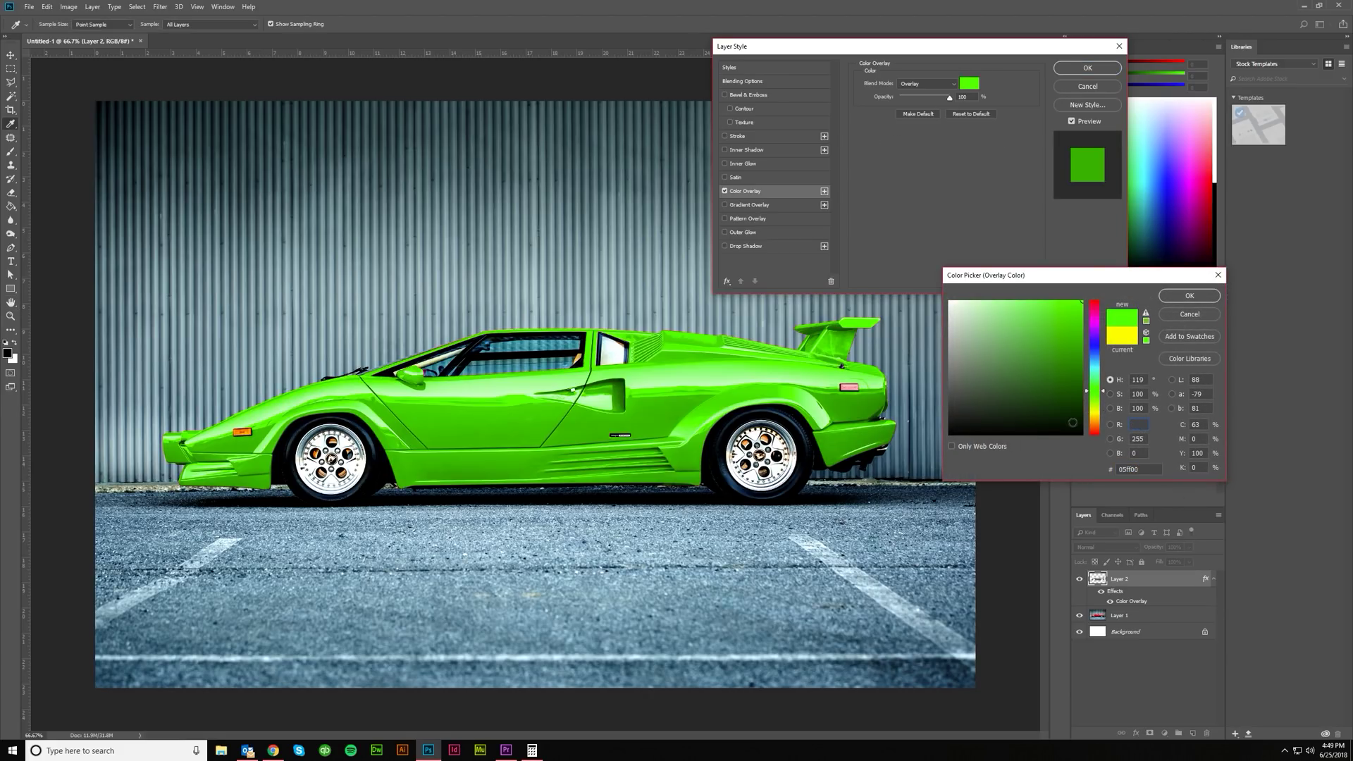
pyautogui.press('Return')
pyautogui.write('0')
pyautogui.press('Tab')
pyautogui.write('0')
pyautogui.press('Tab')
pyautogui.write('255')
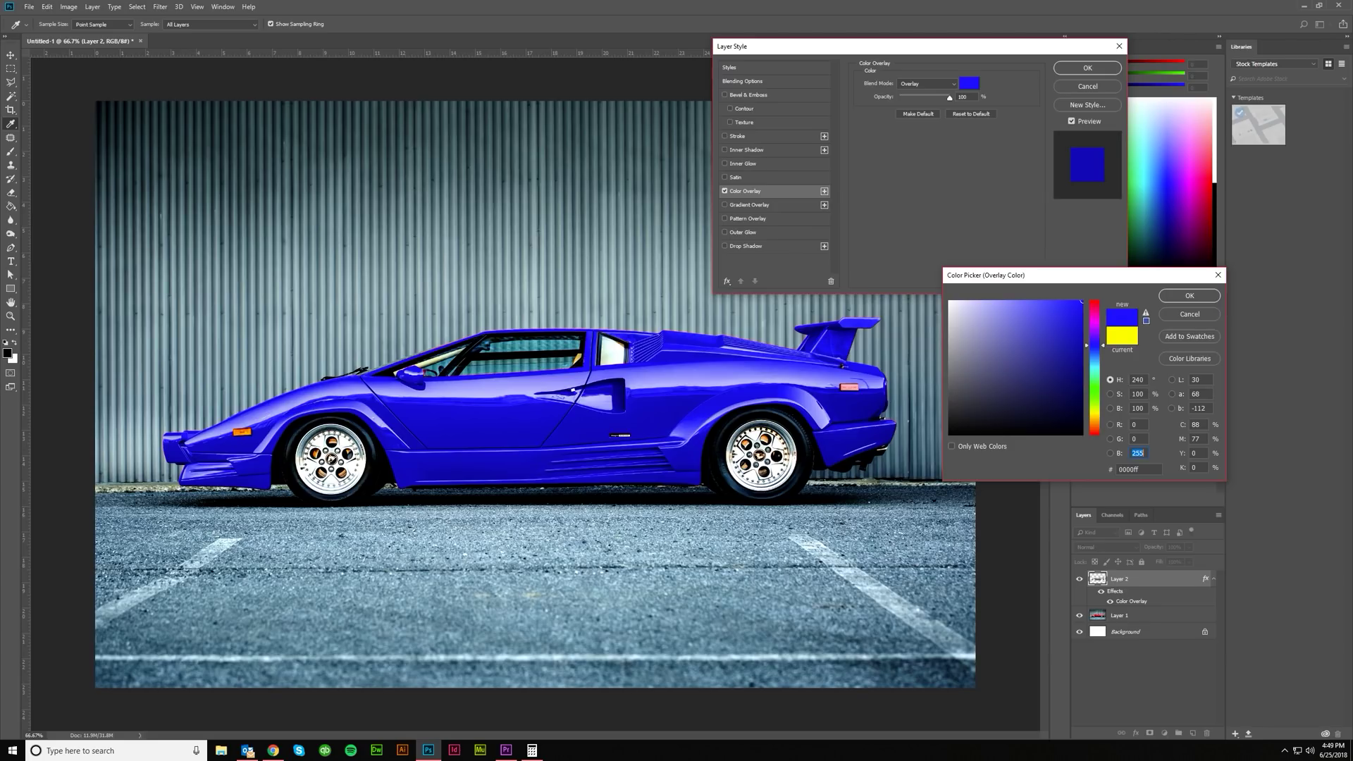
pyautogui.press('Return')
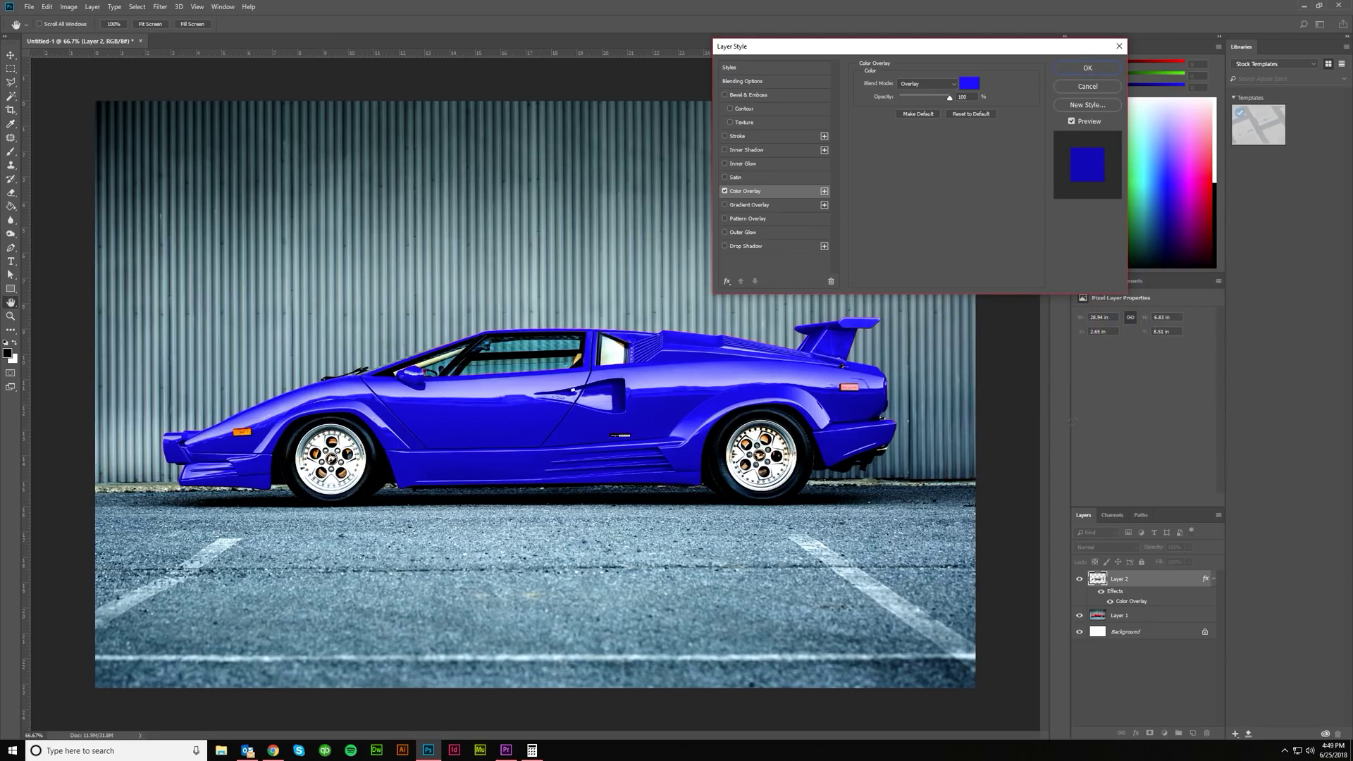
# - Accept the blue overlay, duplicate Layer 2, remove the copy's Color Overlay effect and compare it by toggling its visibility
pyautogui.click(1087, 68)
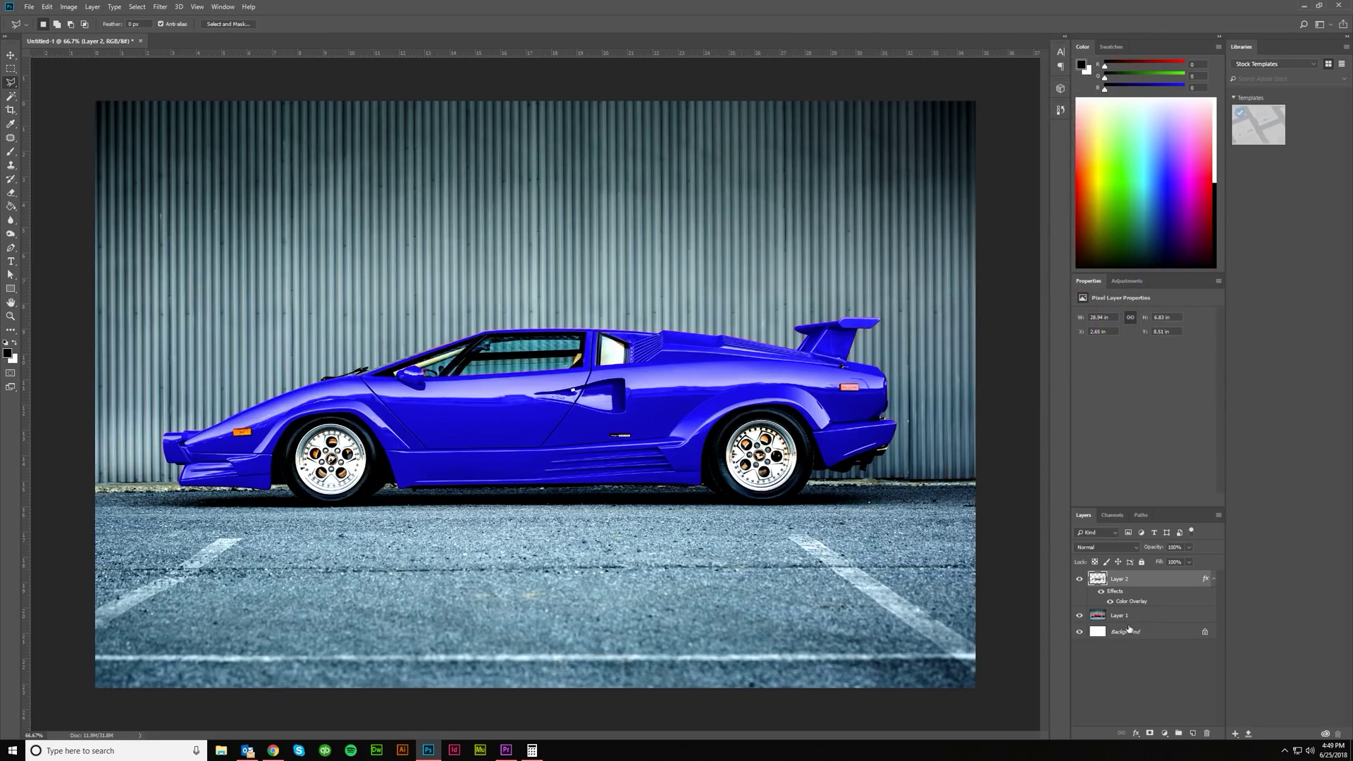
pyautogui.click(1214, 579)
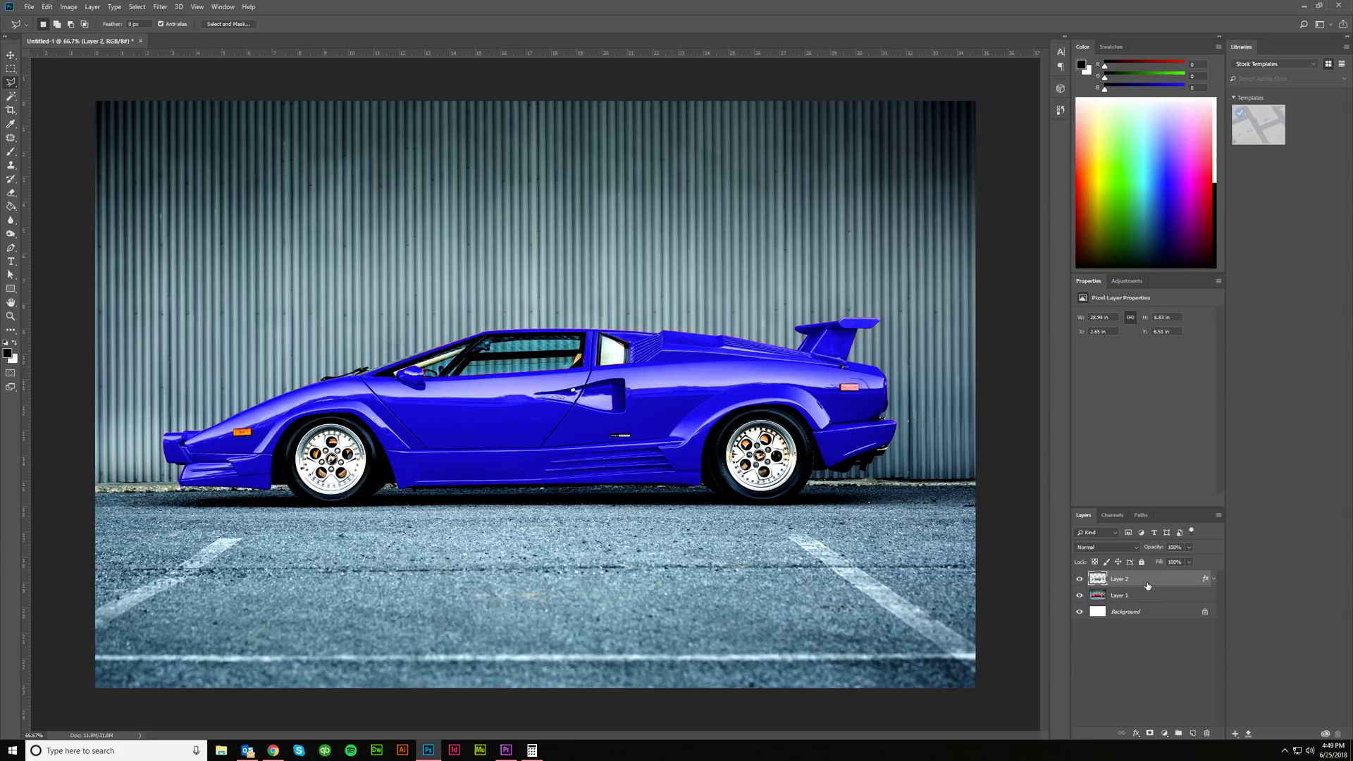
pyautogui.hotkey('ctrl', 'j')
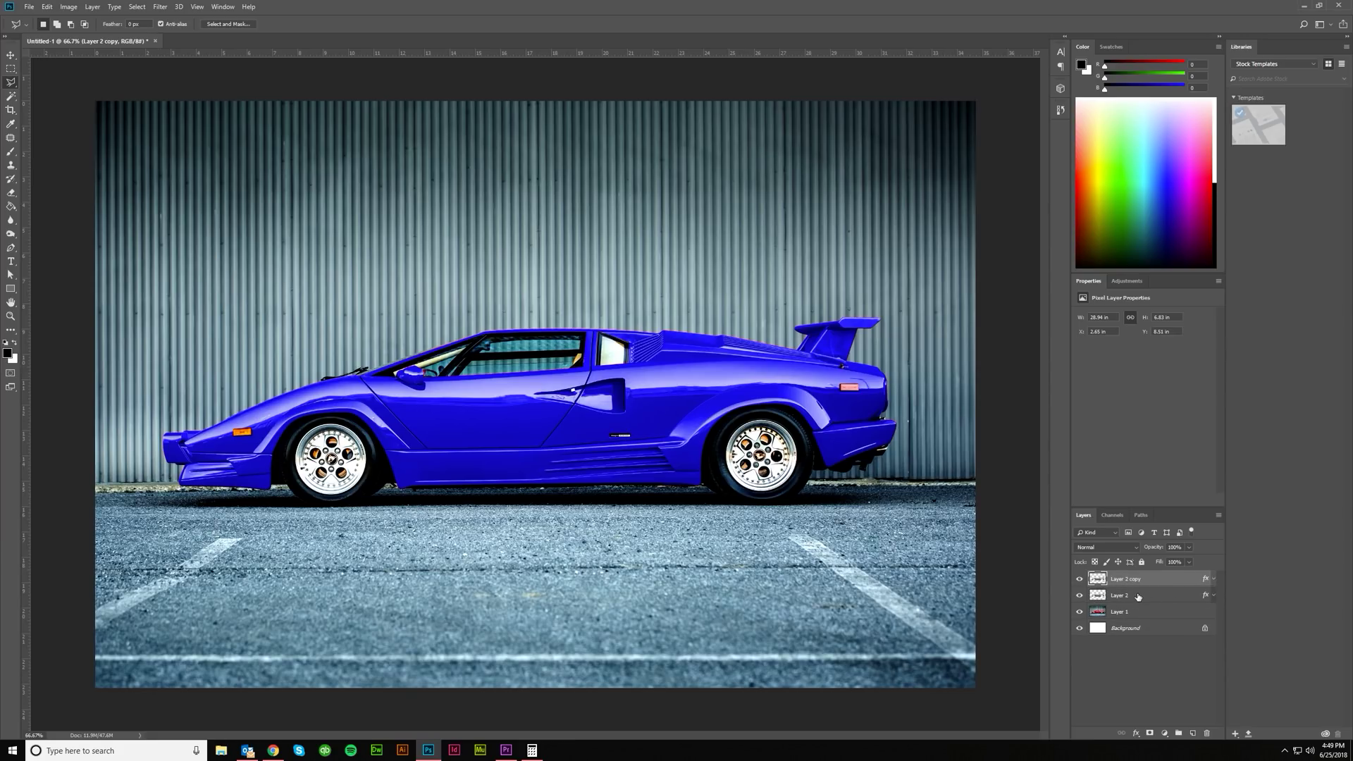
pyautogui.moveTo(1205, 579); pyautogui.dragTo(1207, 734)
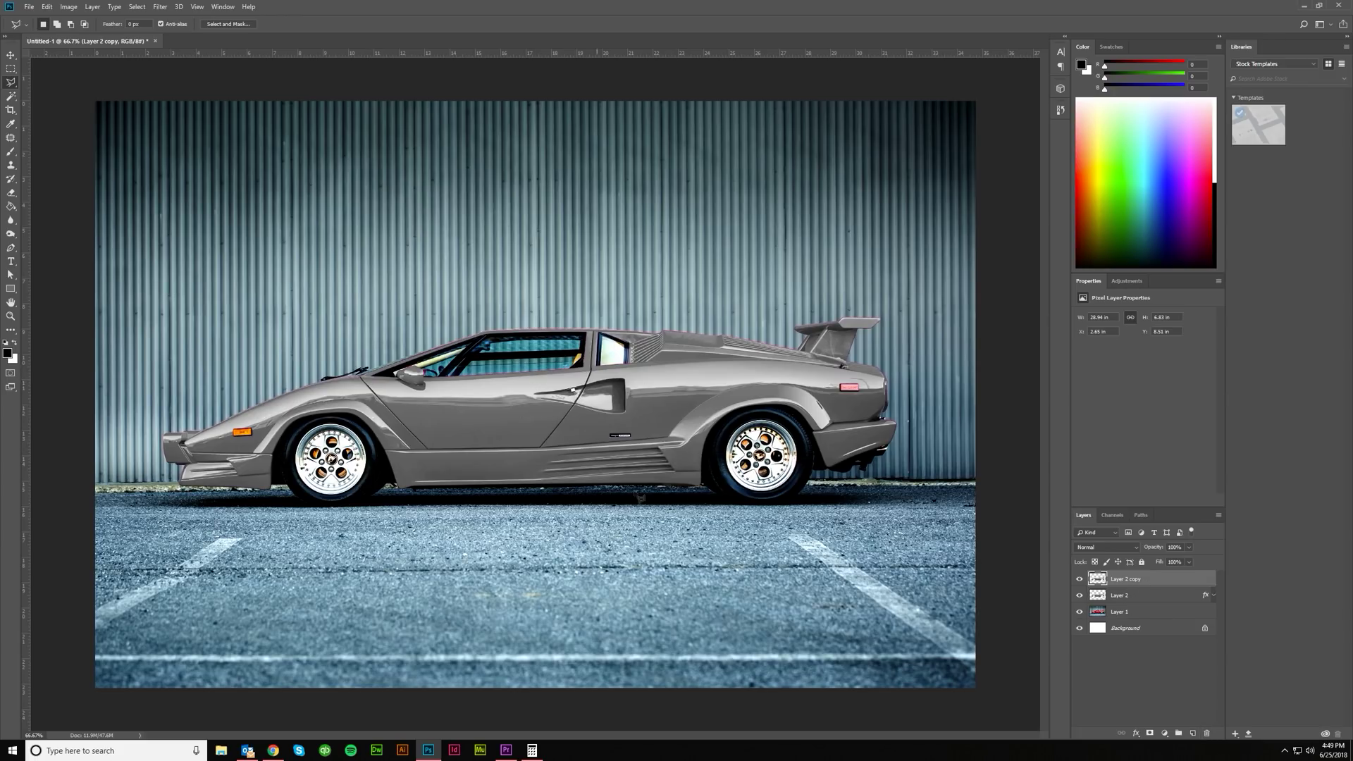
pyautogui.click(1079, 579)
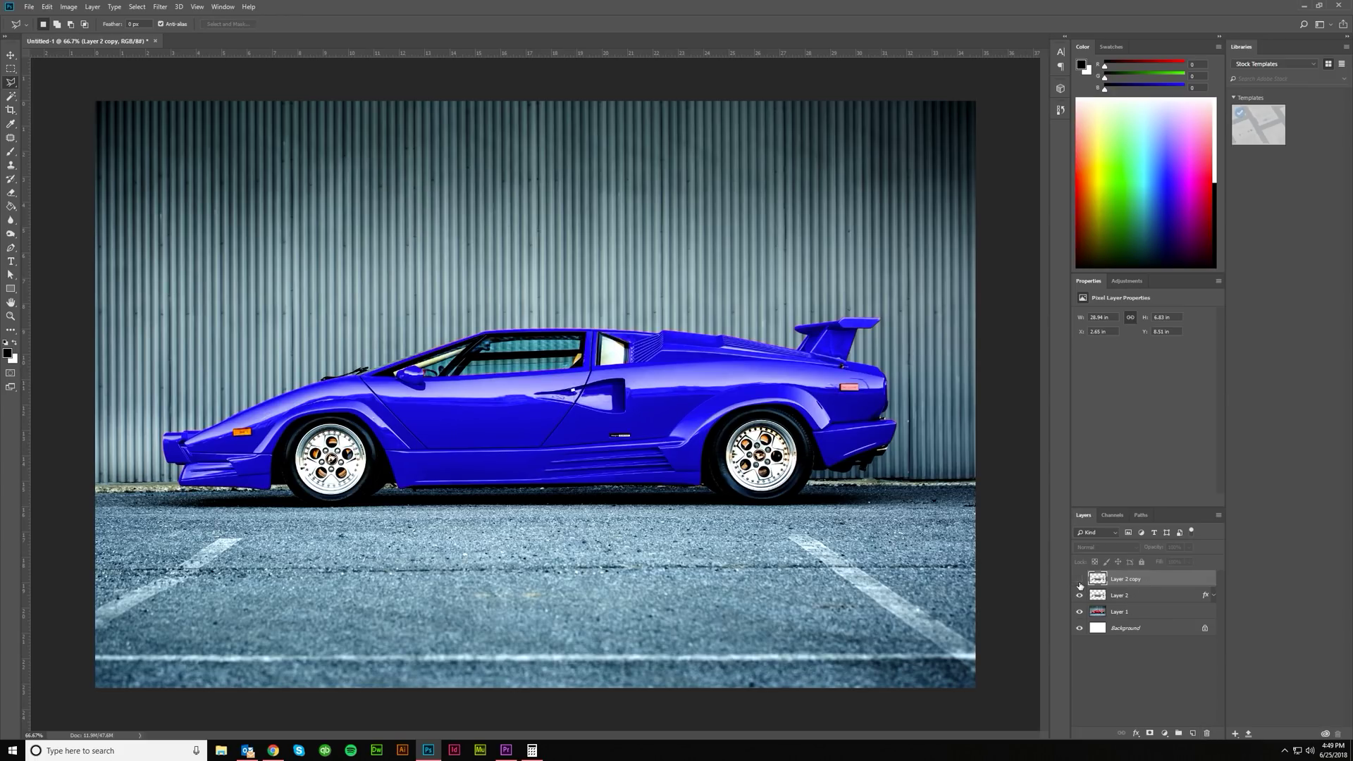
pyautogui.click(1079, 579)
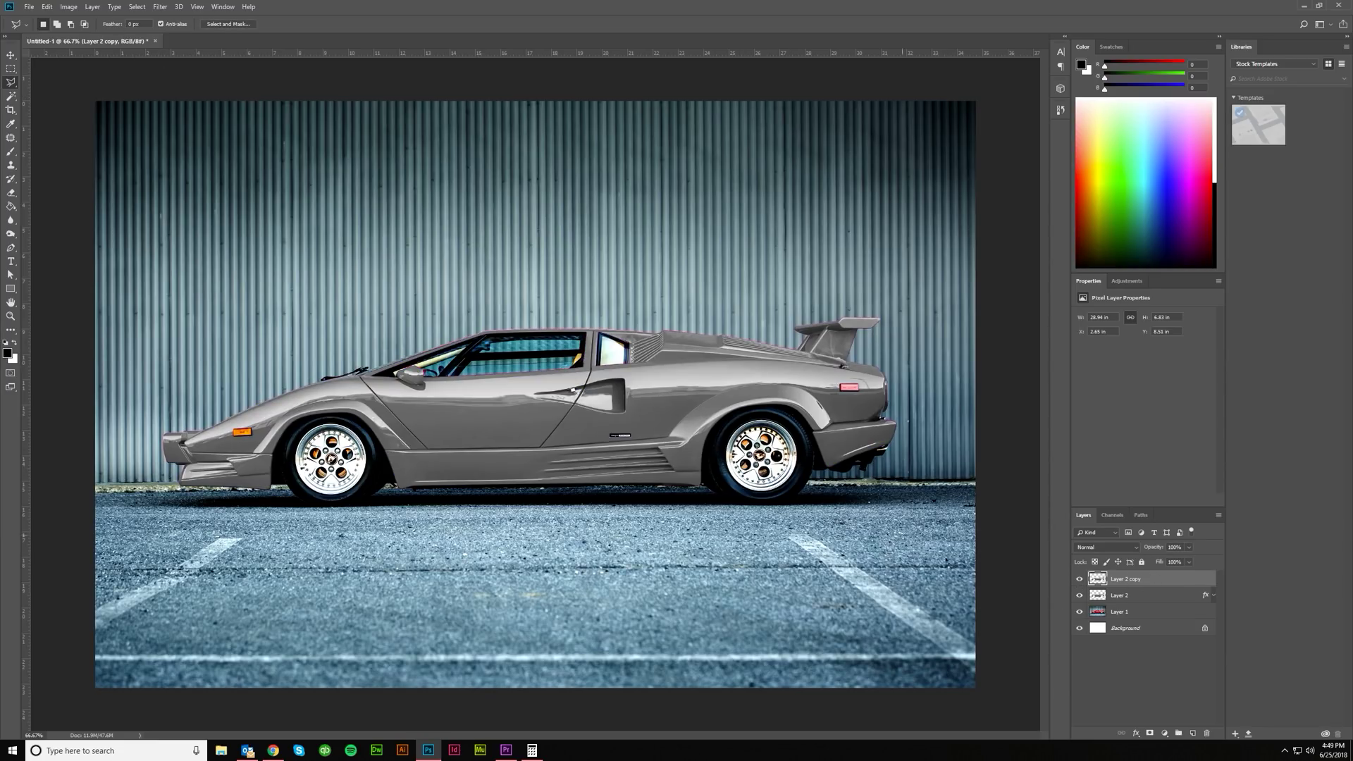
# - Set the blend mode of Layer 2 copy to Soft Light in its blending options
pyautogui.doubleClick(1162, 579)
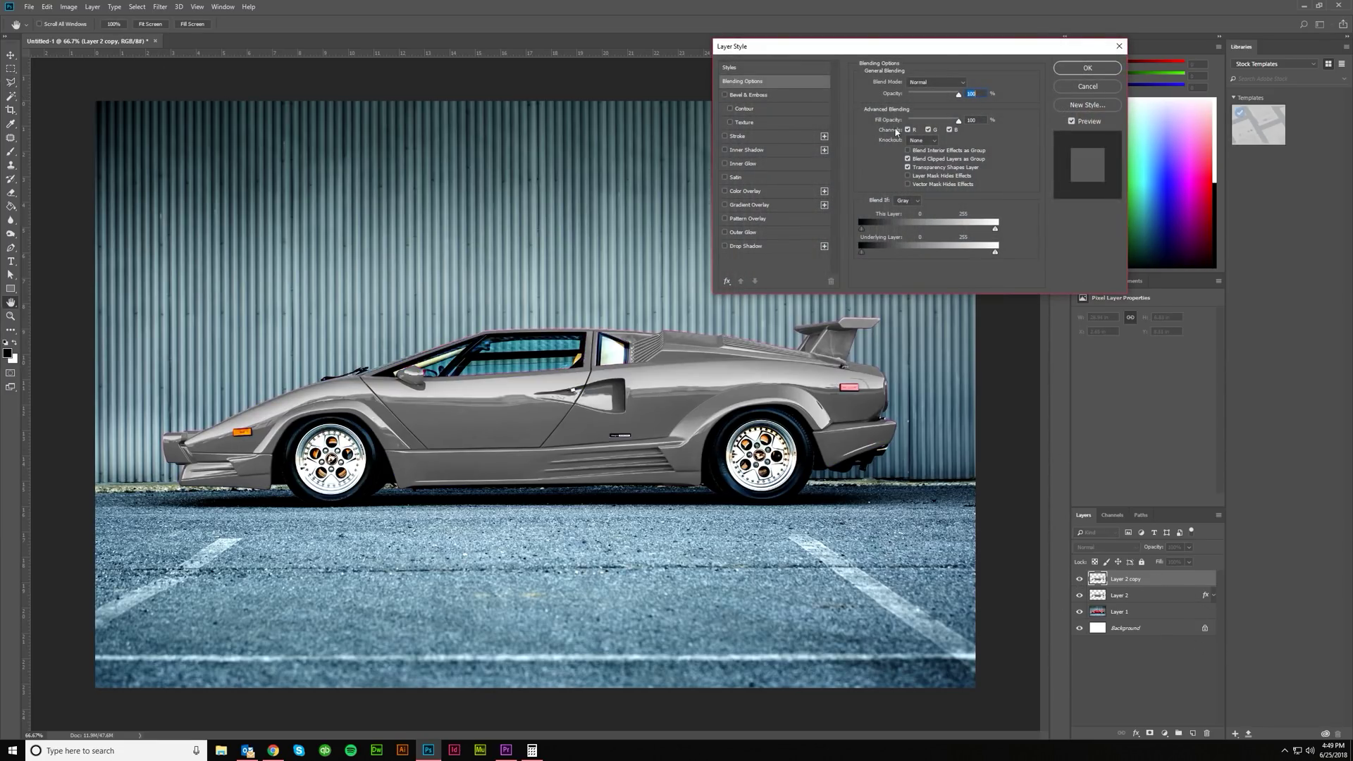
pyautogui.click(931, 81)
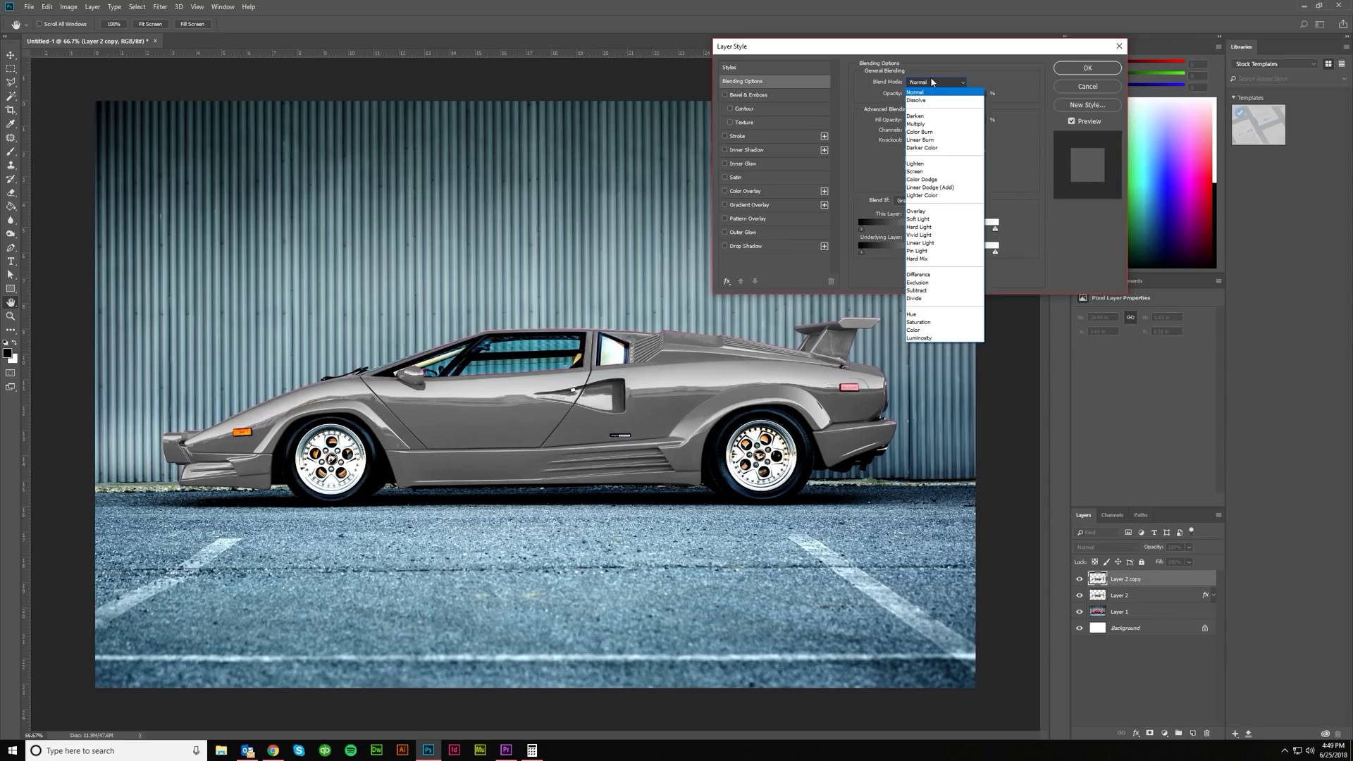
pyautogui.click(927, 219)
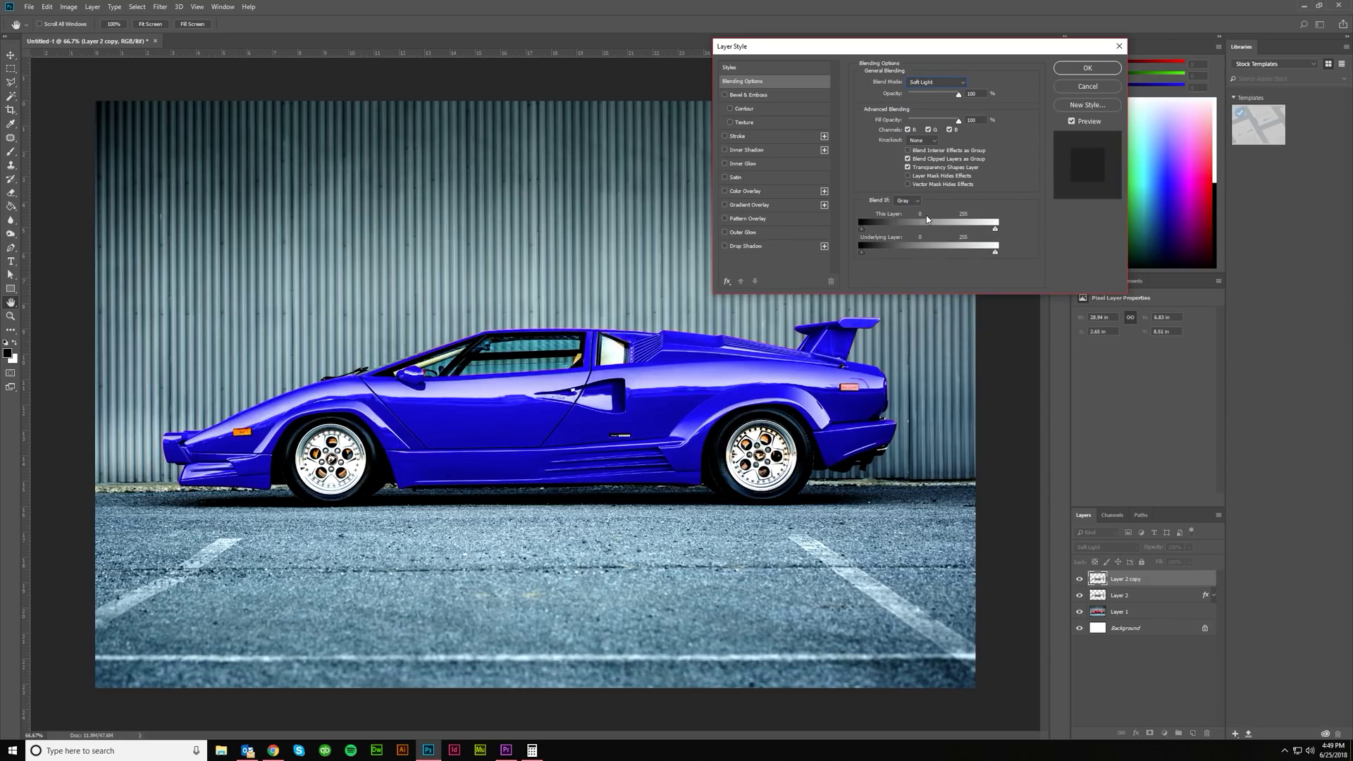
pyautogui.click(1079, 70)
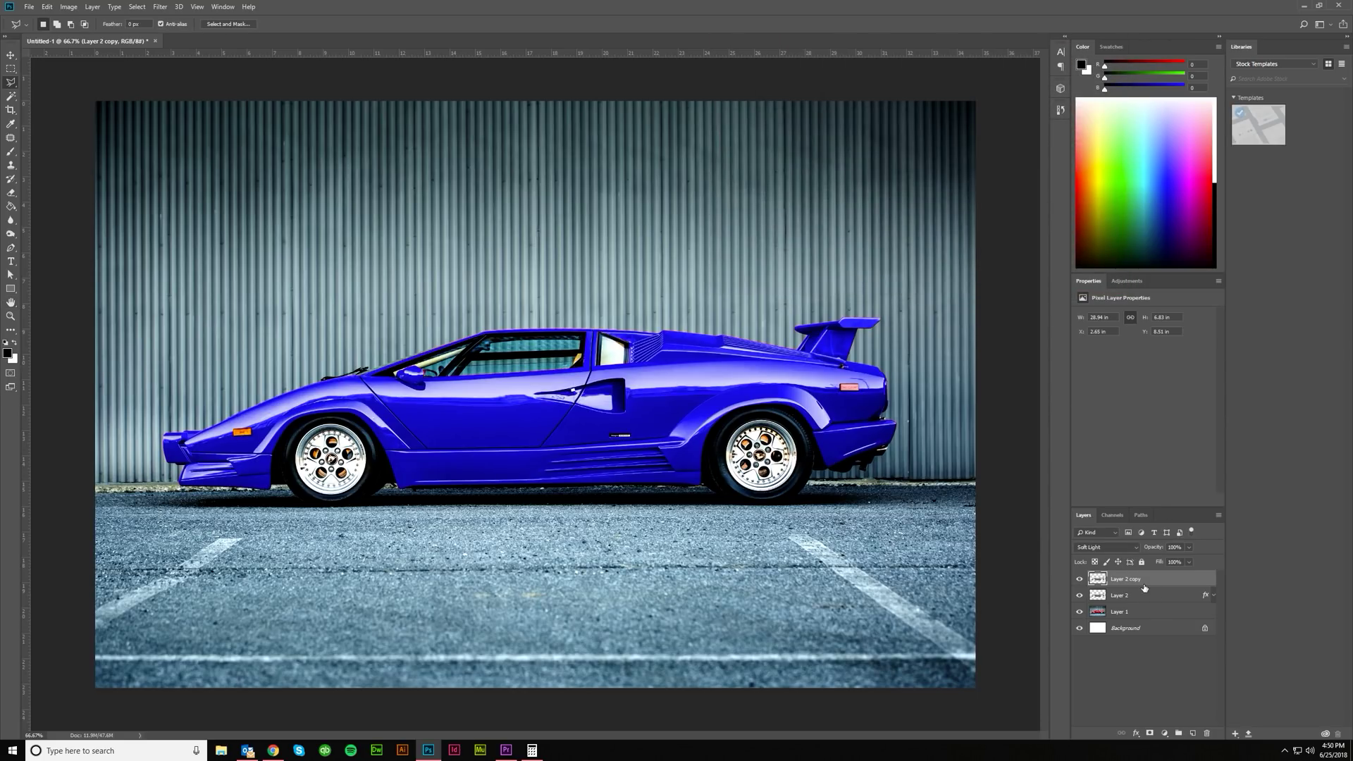
# - Toggle the visibility of Layer 2 copy repeatedly to examine the Soft Light layer's effect on the bodywork
pyautogui.click(1079, 580)
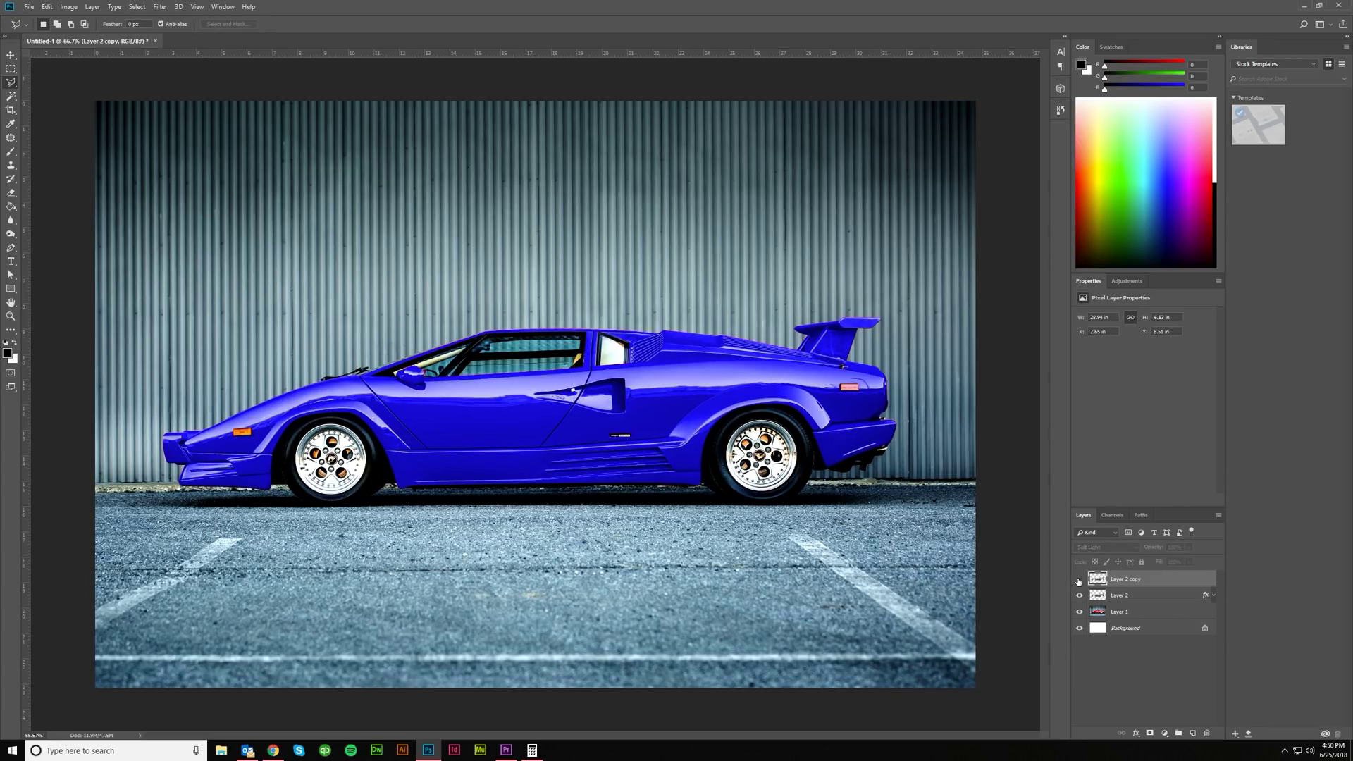
pyautogui.click(1079, 579)
pyautogui.click(1079, 580)
pyautogui.click(1079, 580)
pyautogui.click(1079, 580)
pyautogui.click(1079, 579)
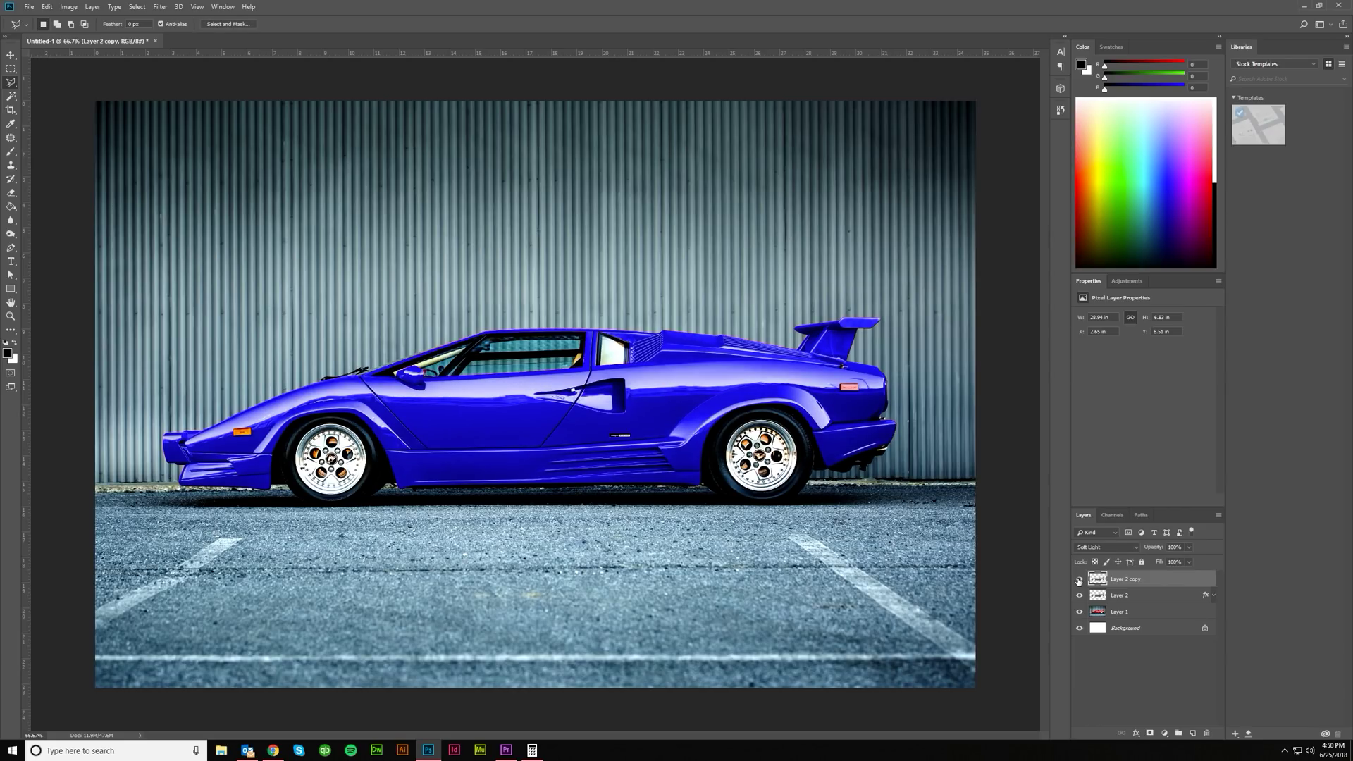
pyautogui.click(1079, 579)
pyautogui.click(1079, 580)
pyautogui.click(1079, 579)
pyautogui.click(1080, 580)
# - Add a Levels adjustment layer, place it directly above Layer 2 and clip it to that layer
pyautogui.click(87, 8)
pyautogui.moveTo(166, 147)
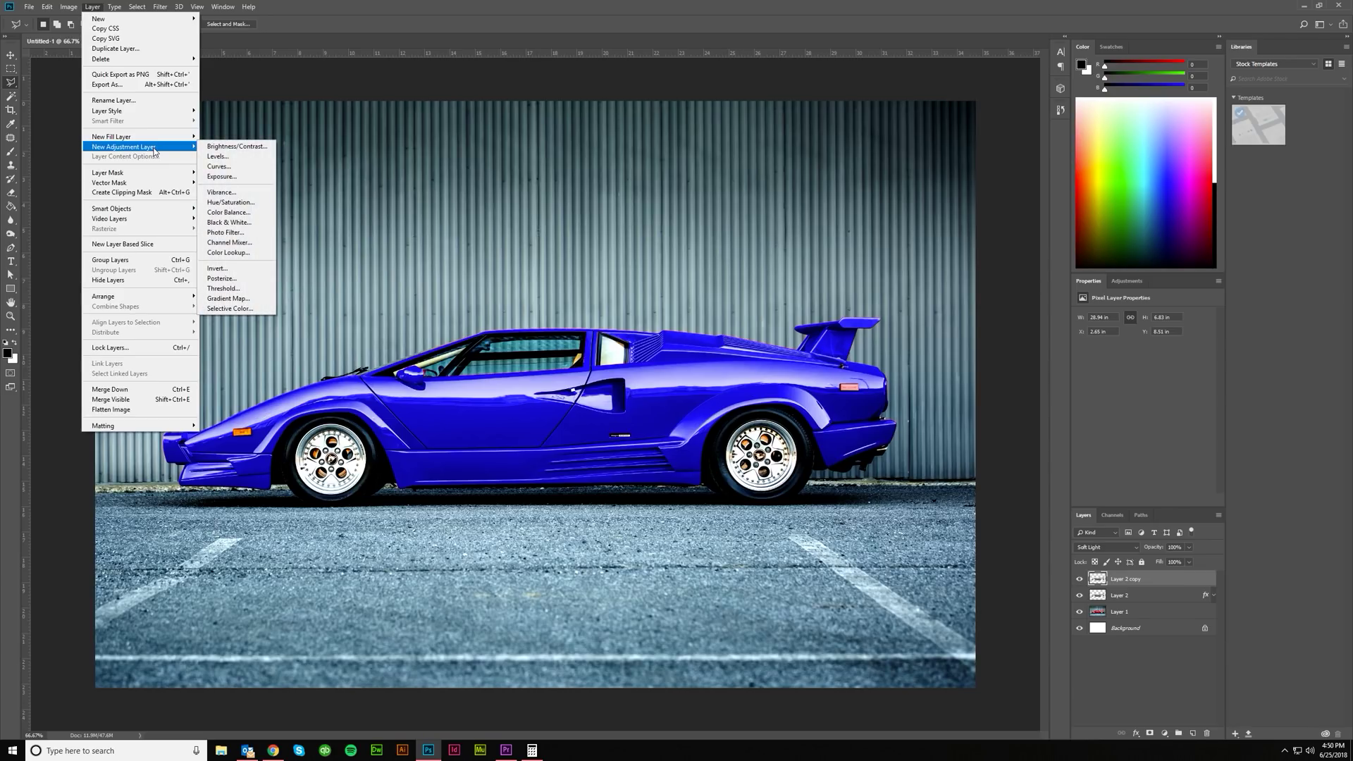
pyautogui.click(218, 157)
pyautogui.click(1072, 208)
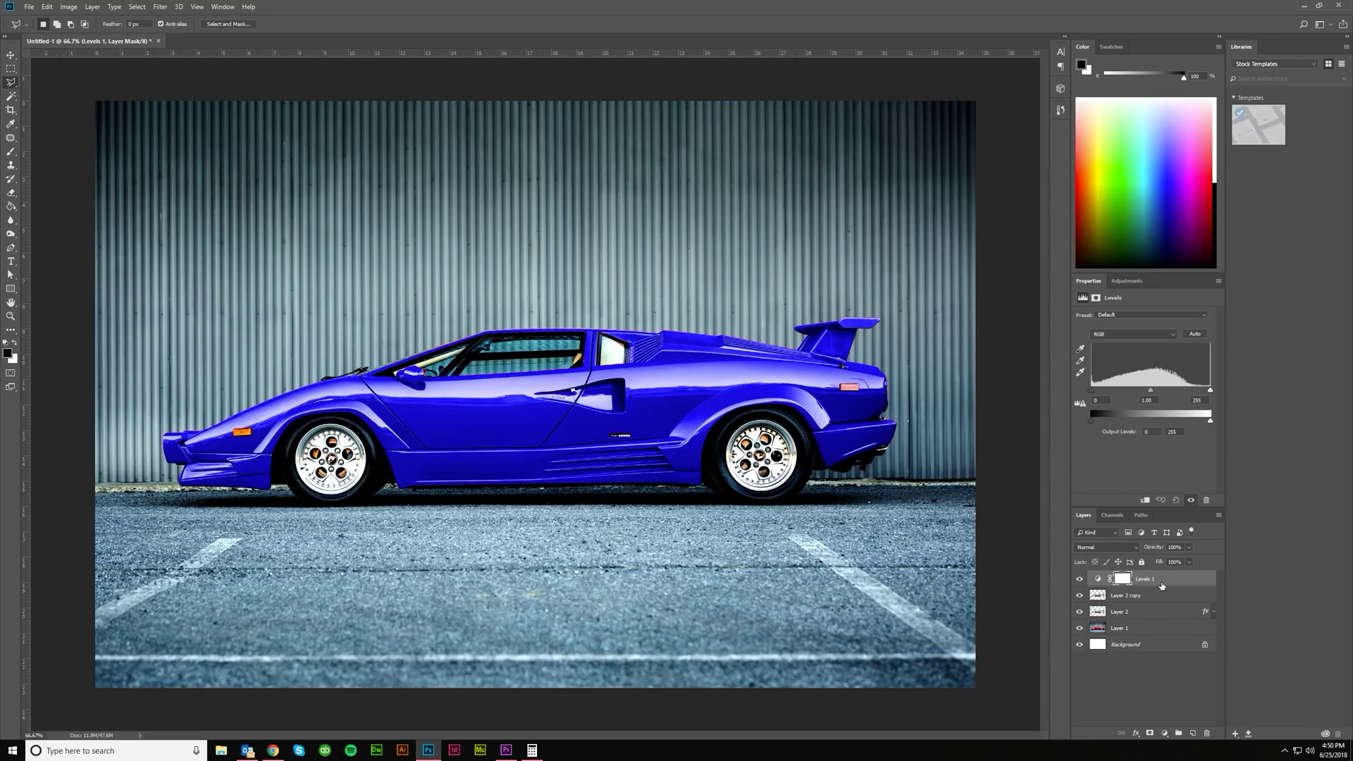
pyautogui.moveTo(1167, 582); pyautogui.dragTo(1164, 604)
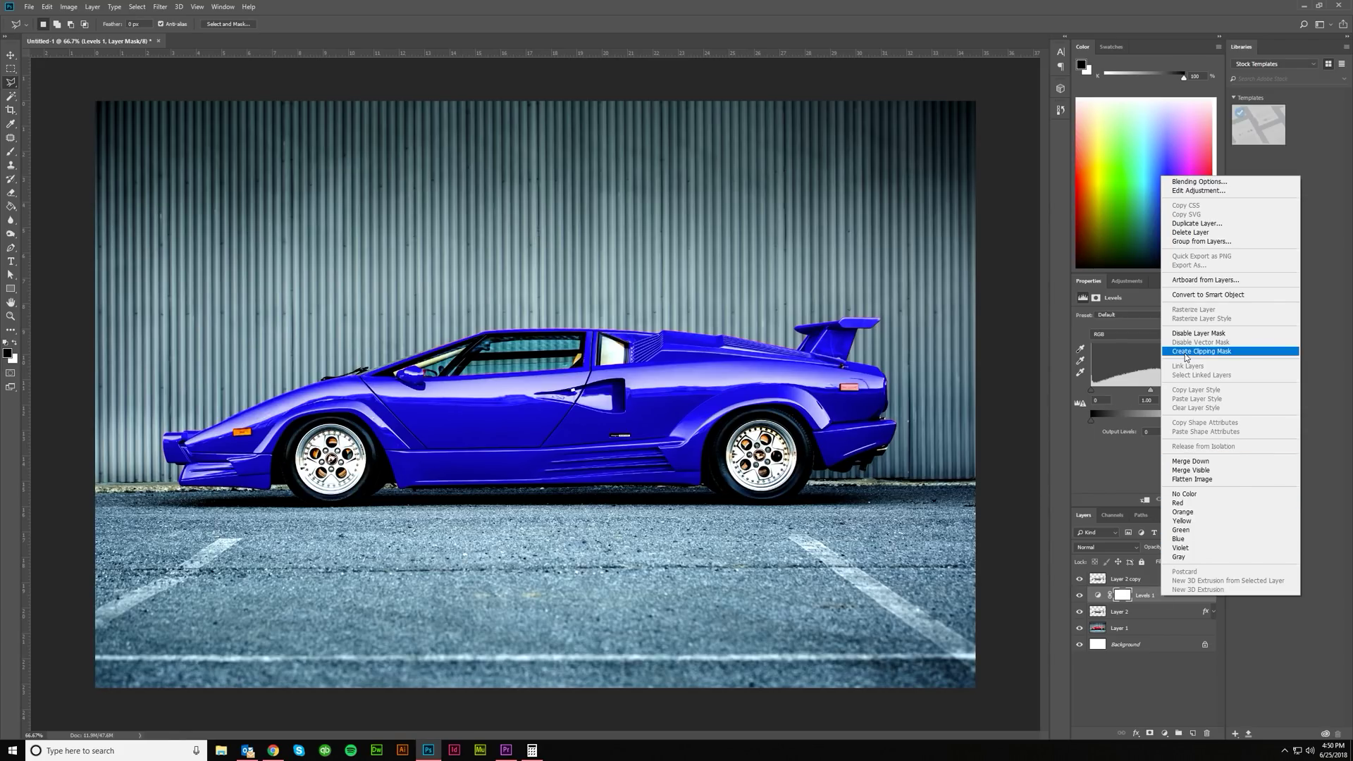
pyautogui.click(1187, 353)
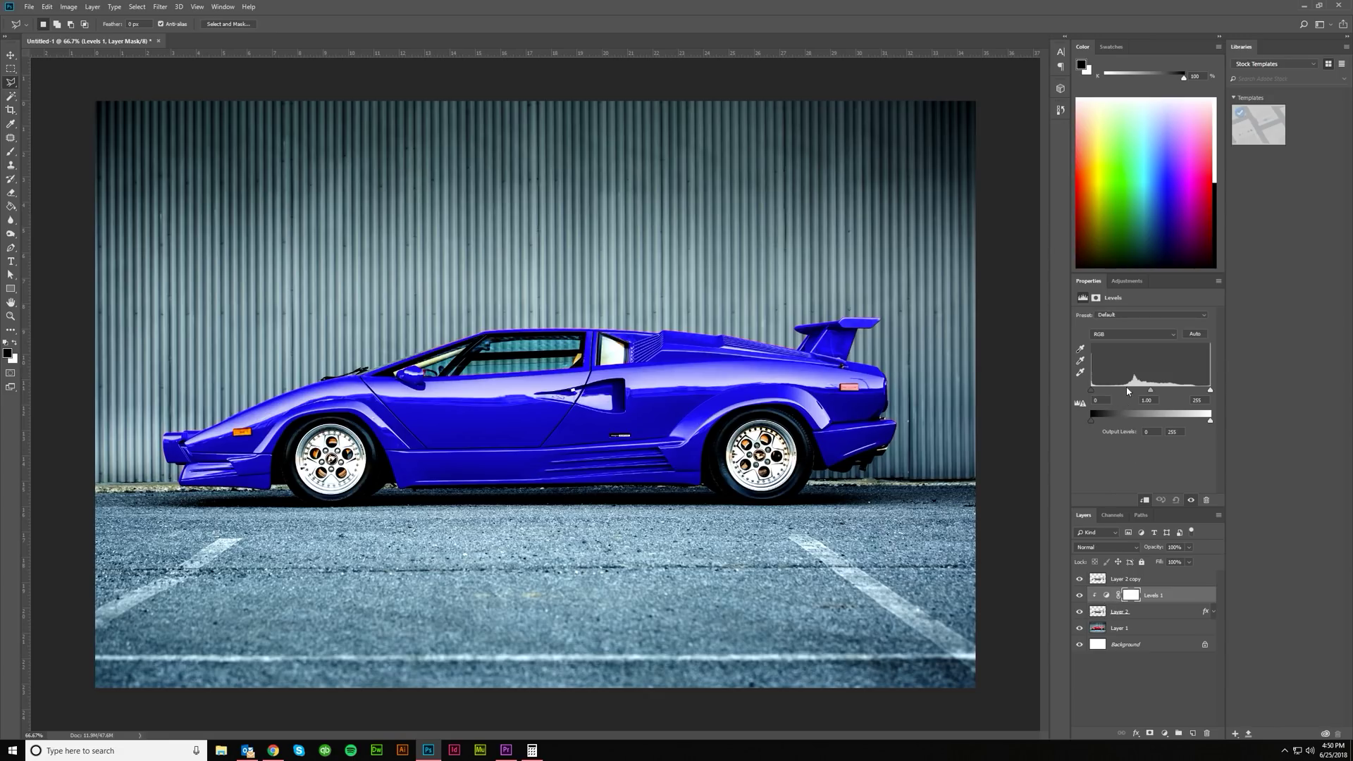
# - Darken the bodywork with the Levels adjustment, raising the black input to about 38, darkening the midtones and setting the white input to 252
pyautogui.moveTo(1093, 394); pyautogui.dragTo(1103, 395)
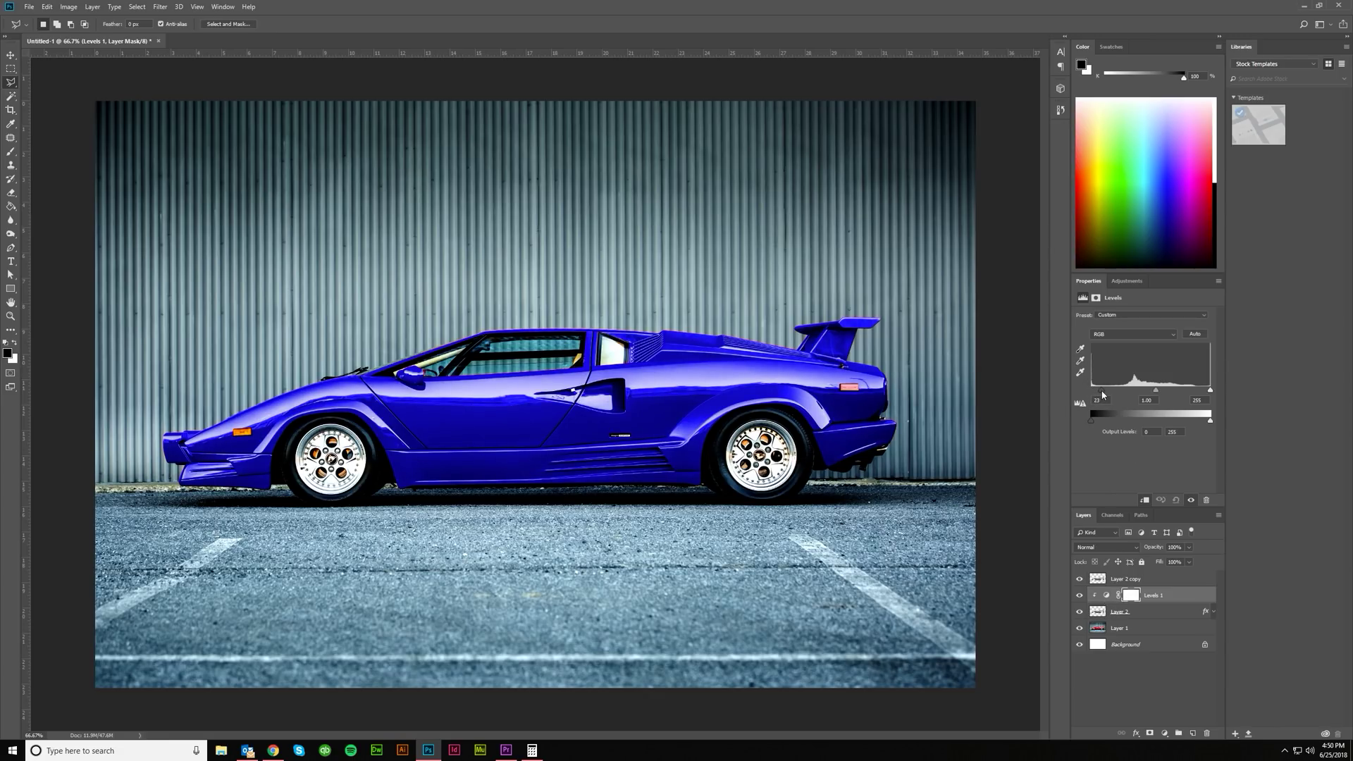
pyautogui.moveTo(1210, 390); pyautogui.dragTo(1168, 394)
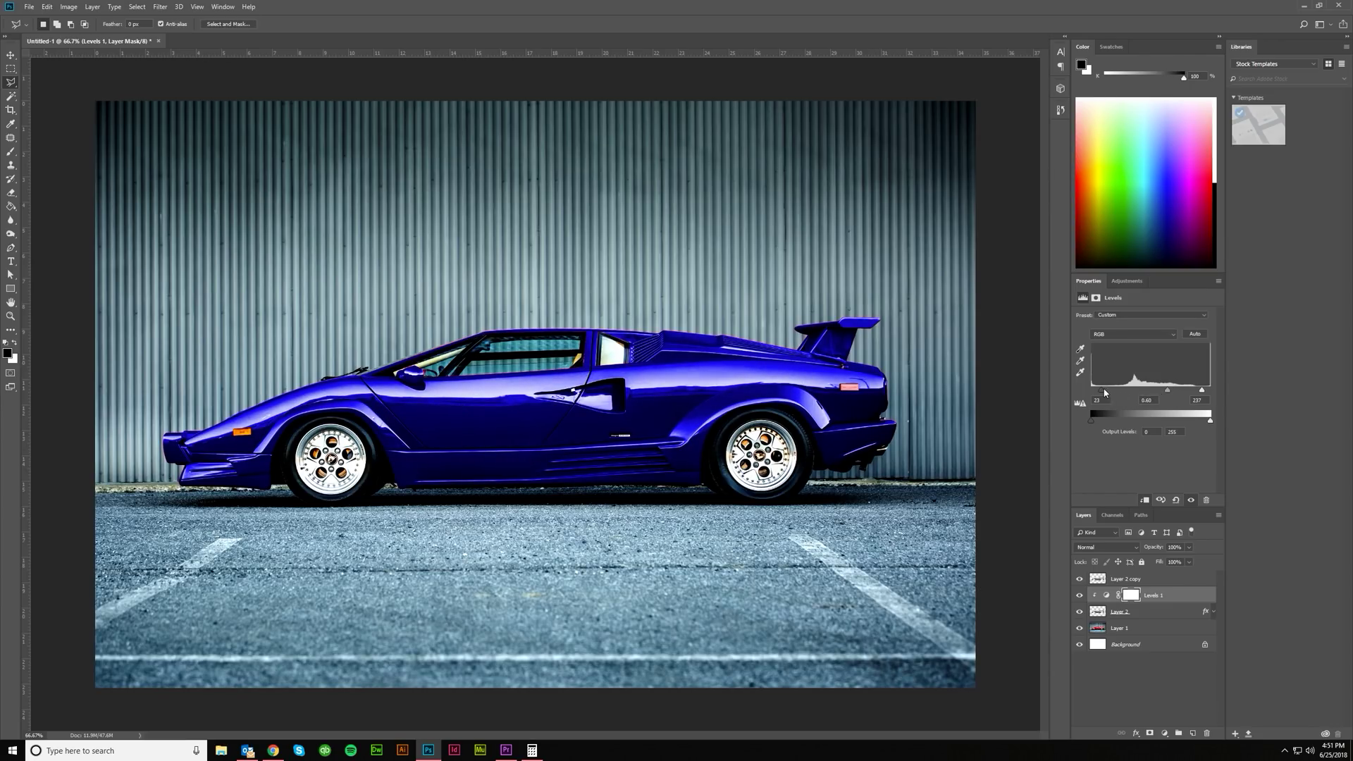
pyautogui.moveTo(1102, 390); pyautogui.dragTo(1113, 394)
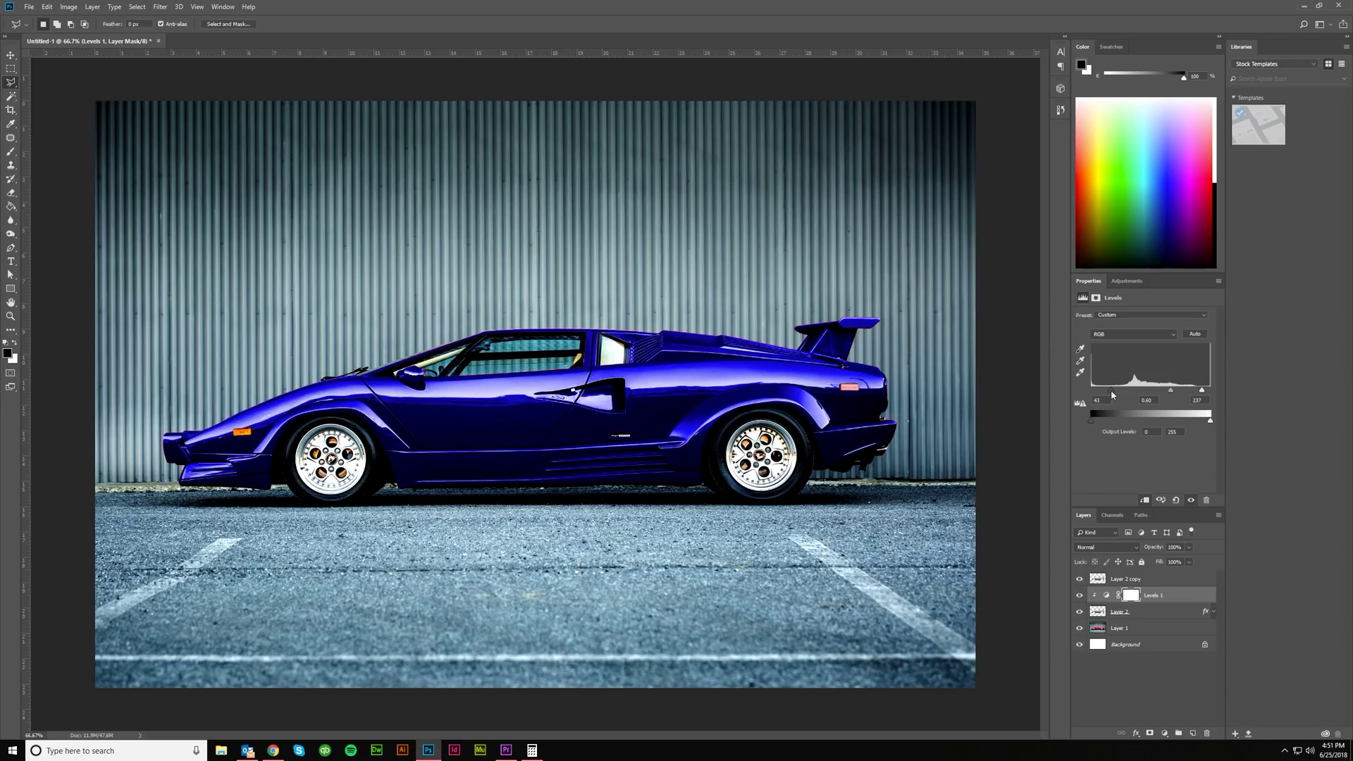
pyautogui.moveTo(1174, 397)
pyautogui.mouseDown()
pyautogui.moveTo(1146, 398)
pyautogui.moveTo(1210, 399)
pyautogui.moveTo(1099, 389)
pyautogui.moveTo(1167, 395)
pyautogui.mouseUp()
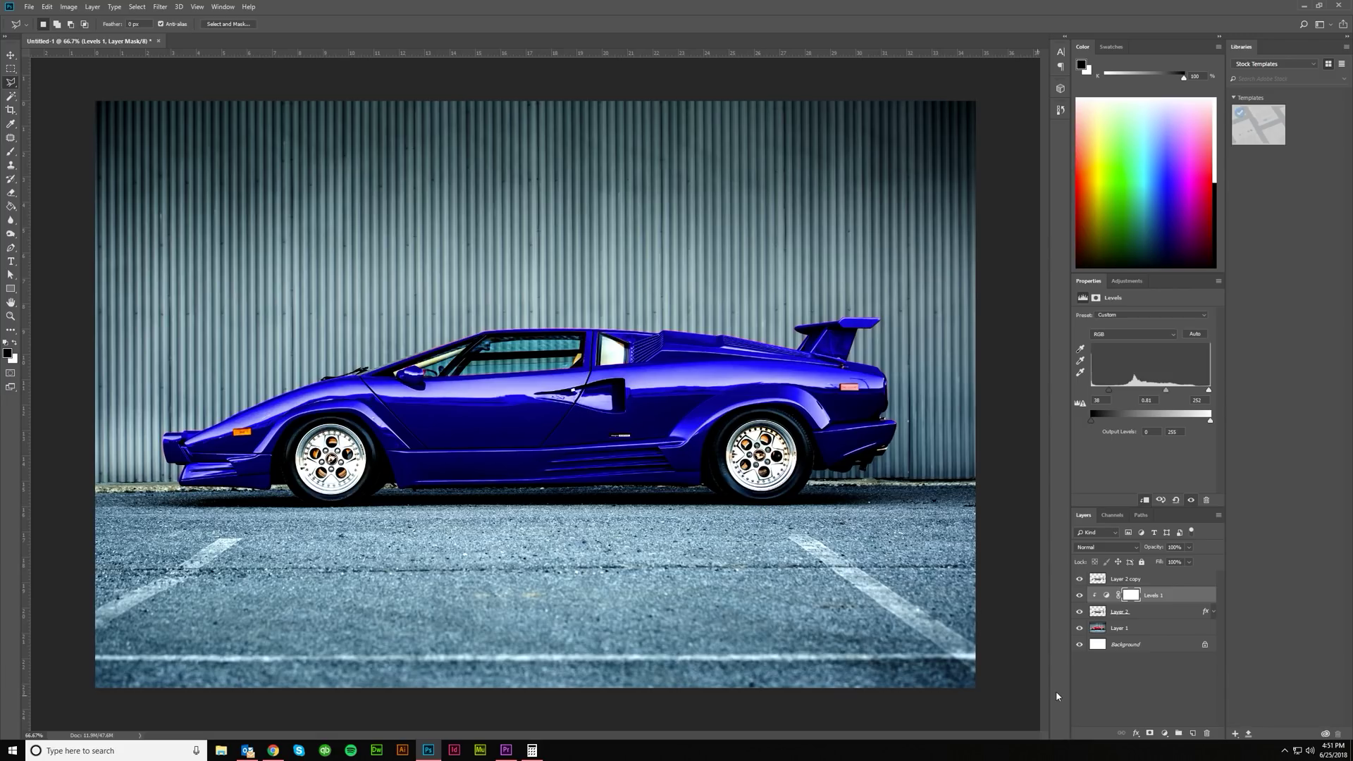
# - Change Layer 2's Color Overlay to yellow, RGB 255, 255, 0, and accept the layer style
pyautogui.click(1150, 612)
pyautogui.click(1214, 612)
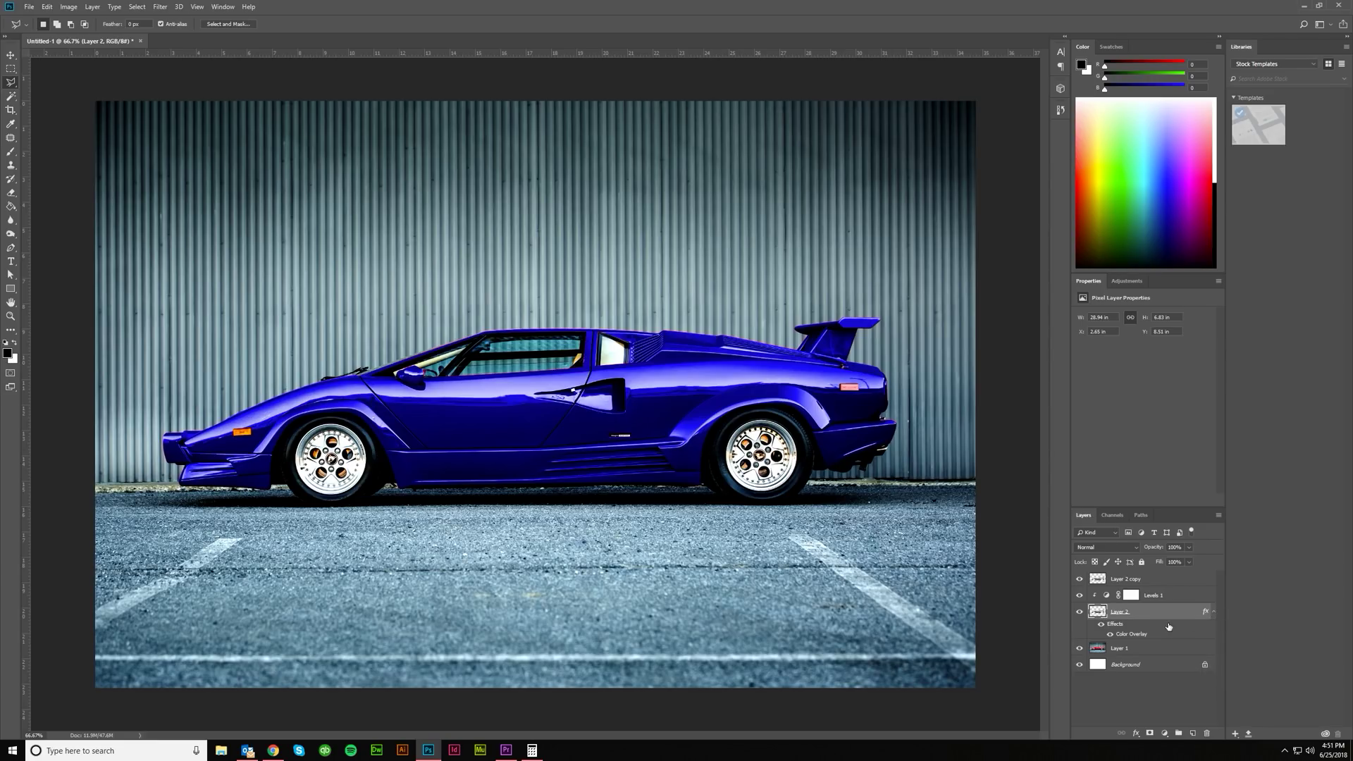
pyautogui.doubleClick(1163, 615)
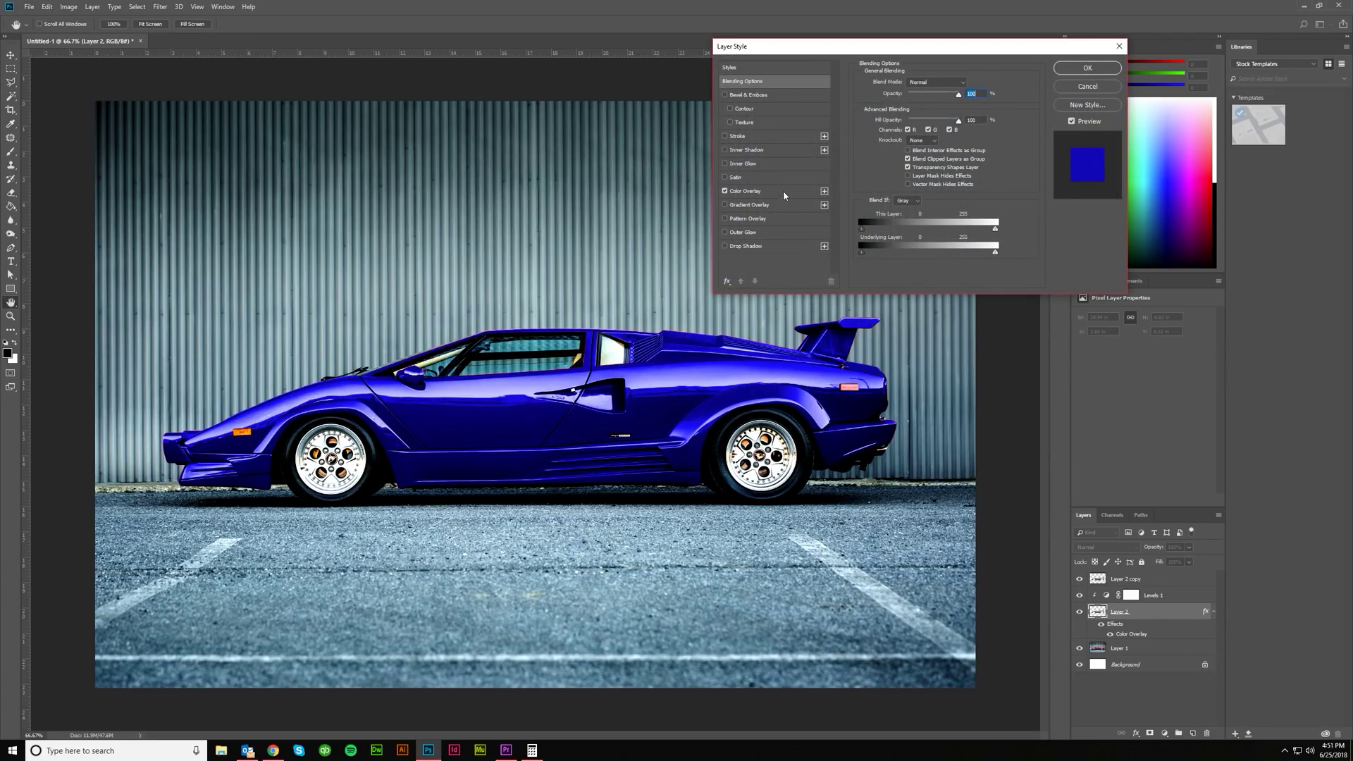
pyautogui.click(780, 191)
pyautogui.click(970, 83)
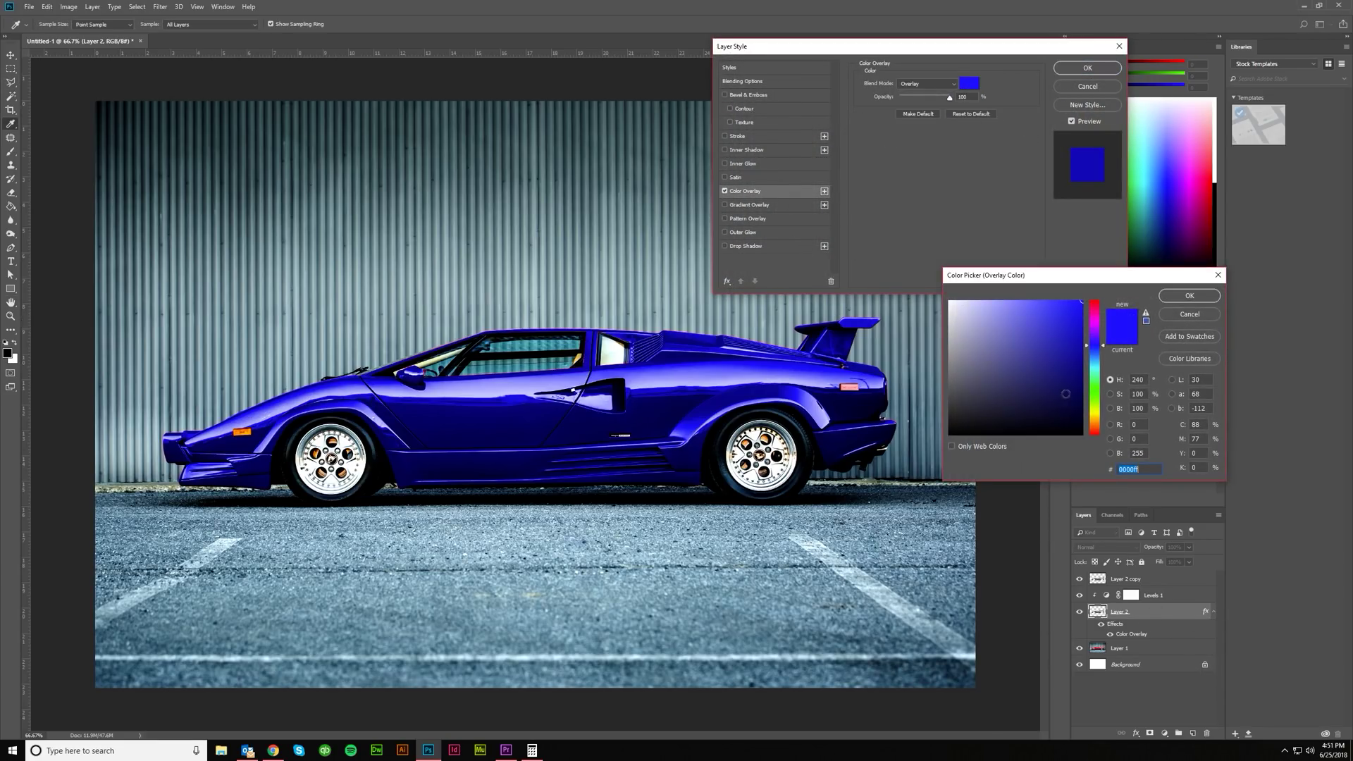
pyautogui.click(1134, 425)
pyautogui.write('255')
pyautogui.press('Tab')
pyautogui.write('255')
pyautogui.press('Tab')
pyautogui.write('0')
pyautogui.press('Tab')
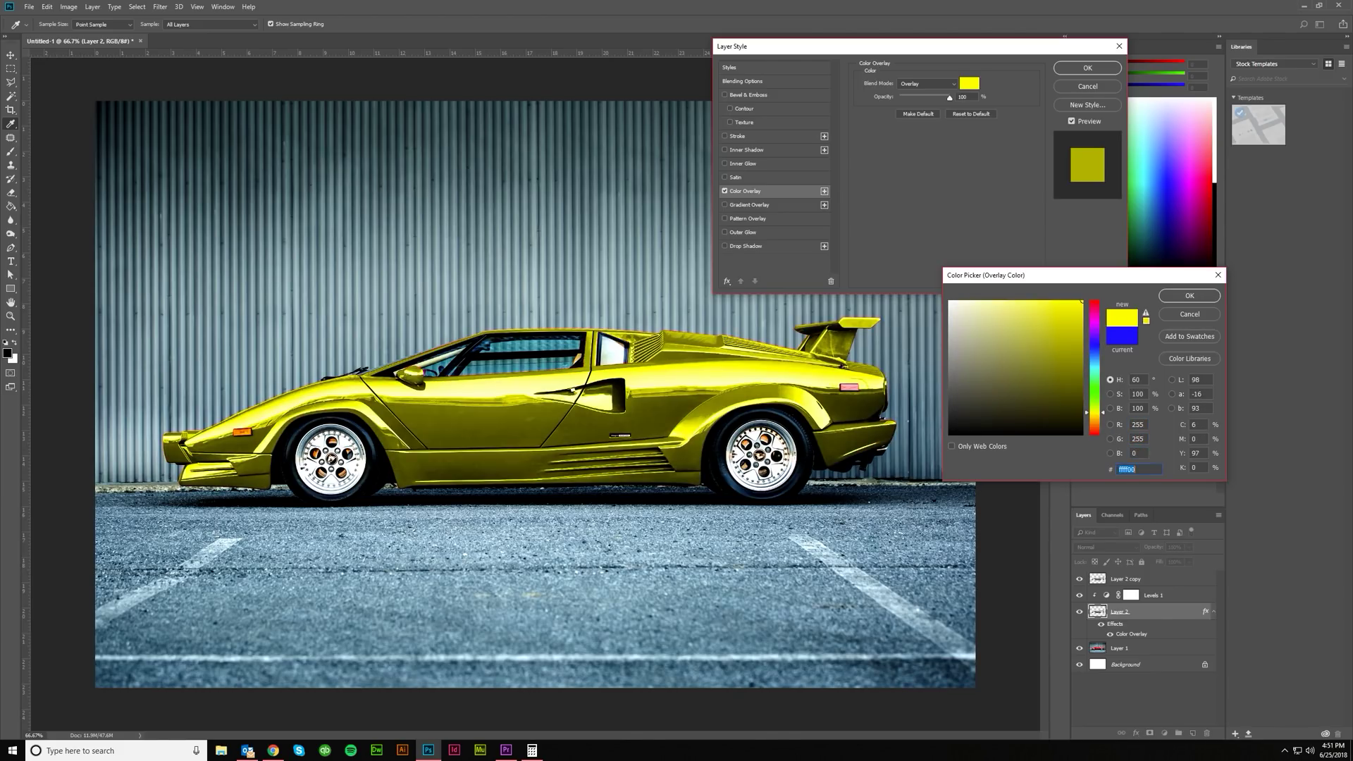
pyautogui.click(1189, 295)
pyautogui.click(1087, 69)
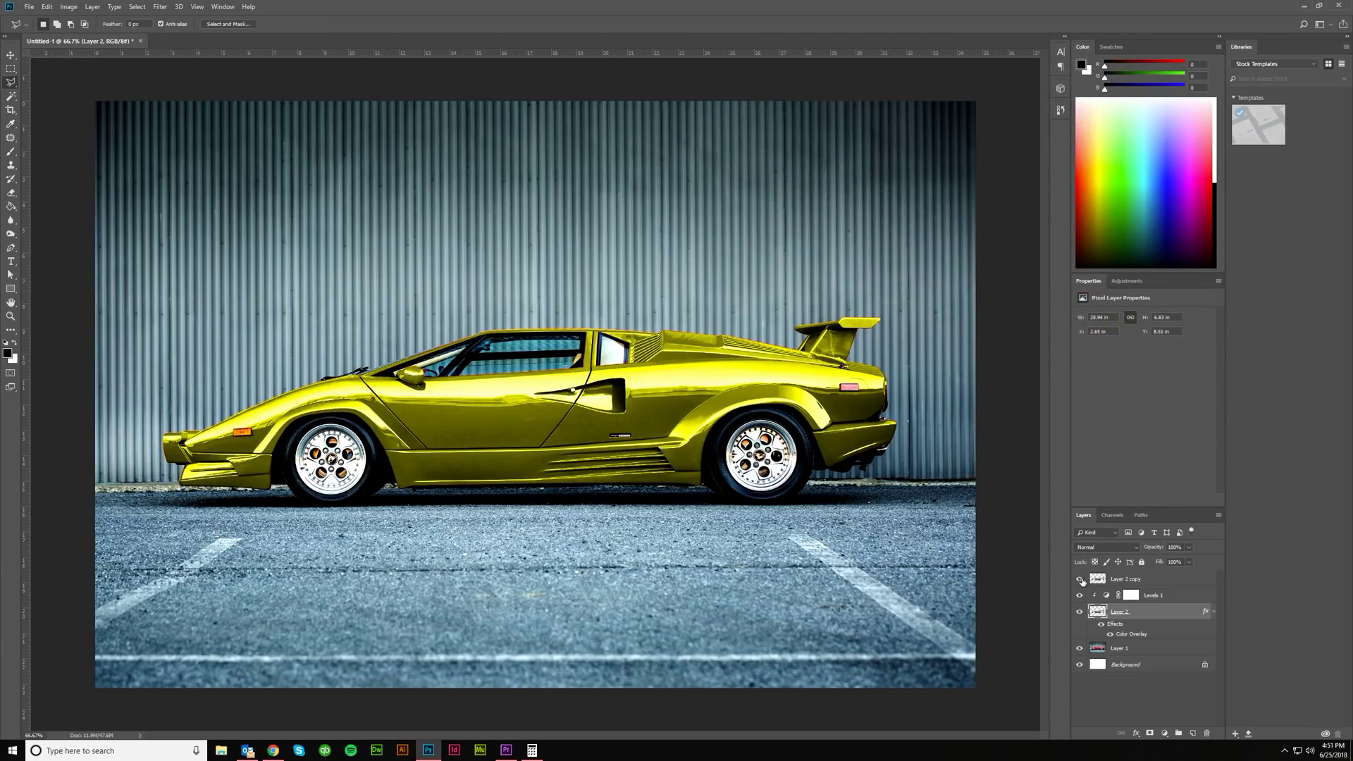
# - Toggle the visibility of Layer 2 copy and the Levels adjustment to compare their effects on the yellow bodywork
pyautogui.click(1082, 581)
pyautogui.click(1081, 581)
pyautogui.click(1078, 595)
pyautogui.click(1079, 595)
pyautogui.click(1079, 596)
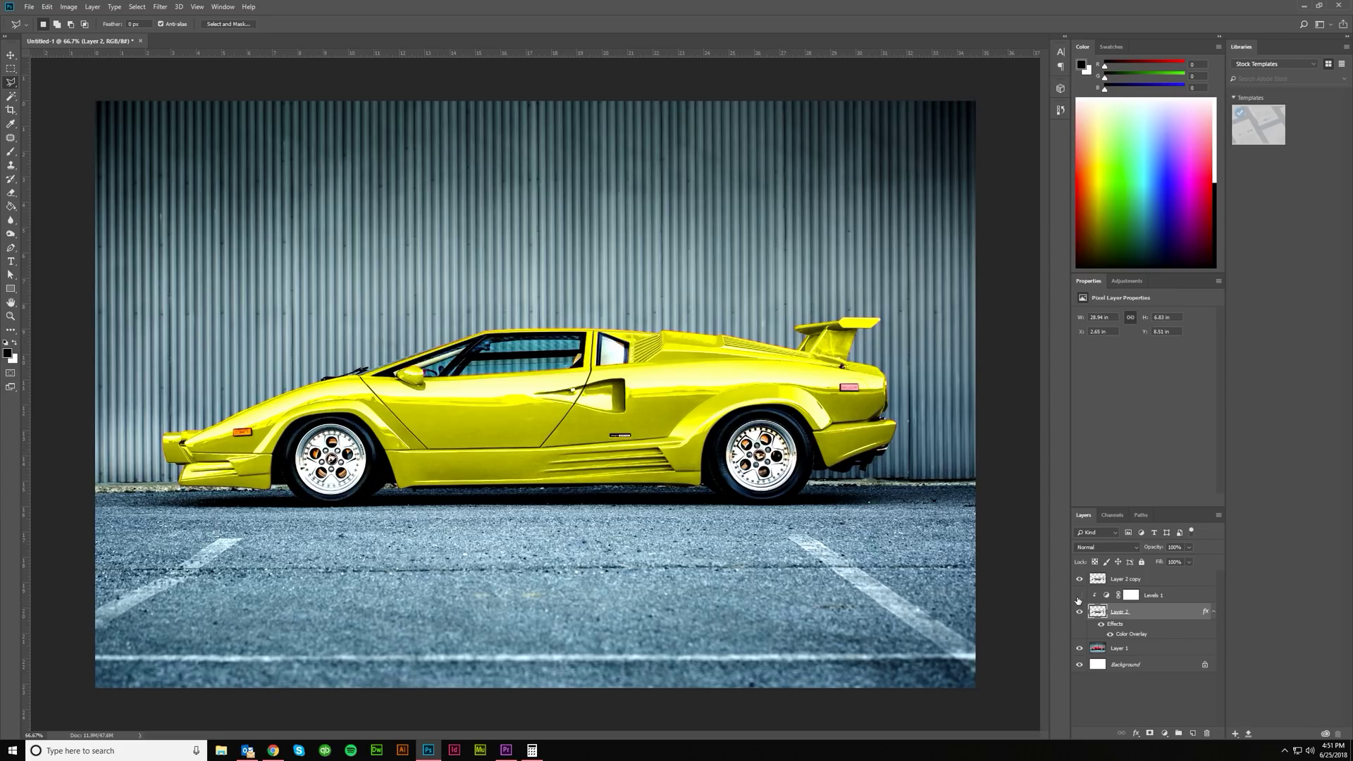
pyautogui.click(1079, 596)
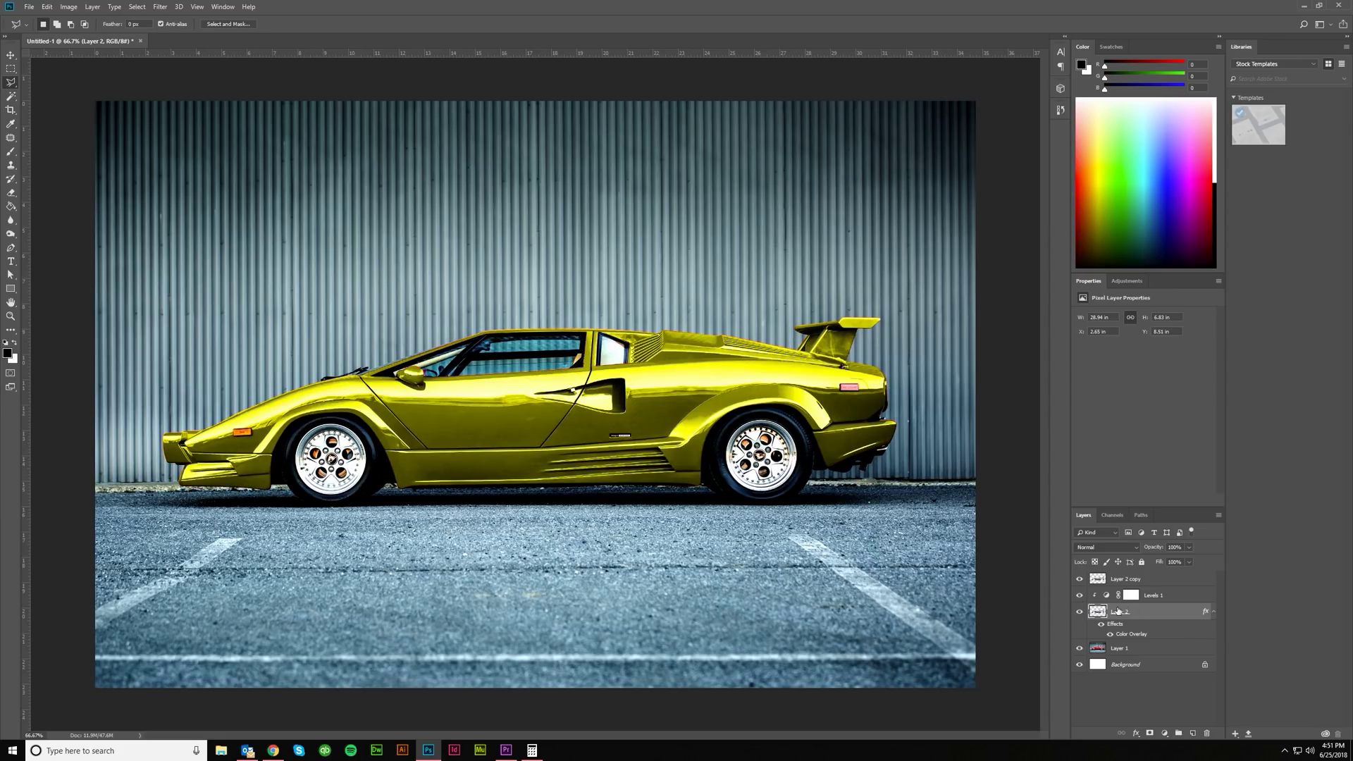